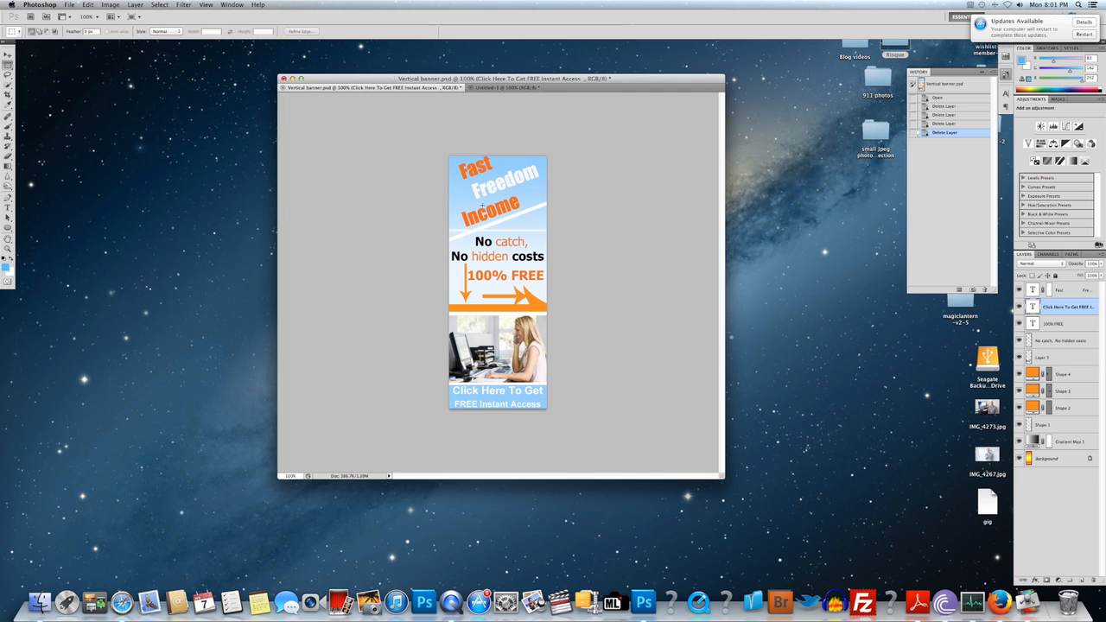
Hide all layers above Gradient Map 1 in Vertical banner.psd and switch to the blank Untitled-1 document
drag(1020, 291, 1019, 442)
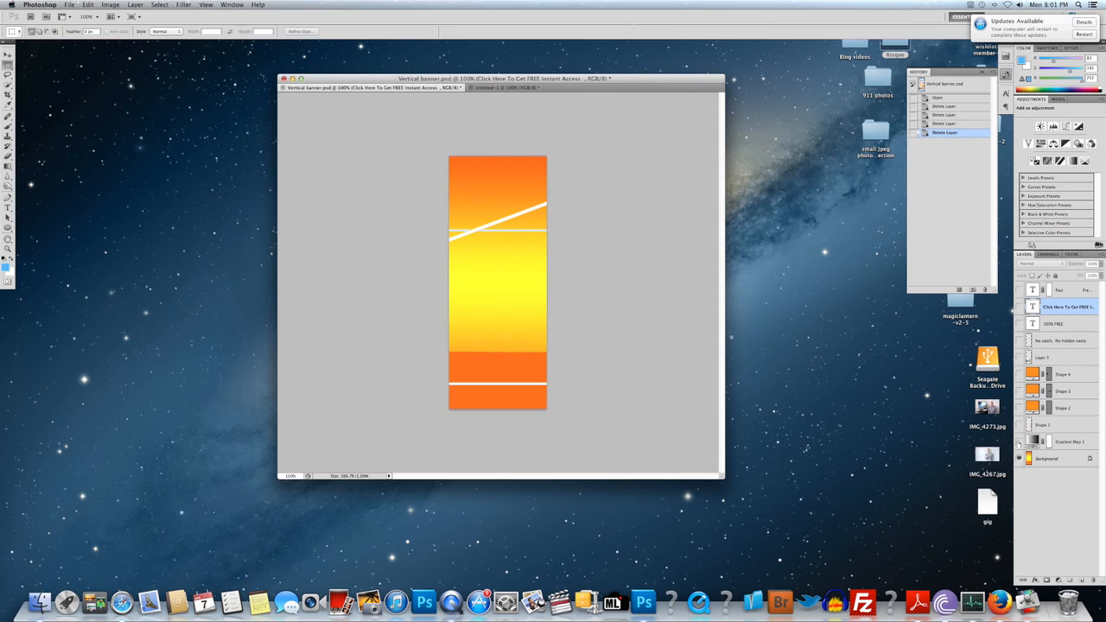
click(1019, 441)
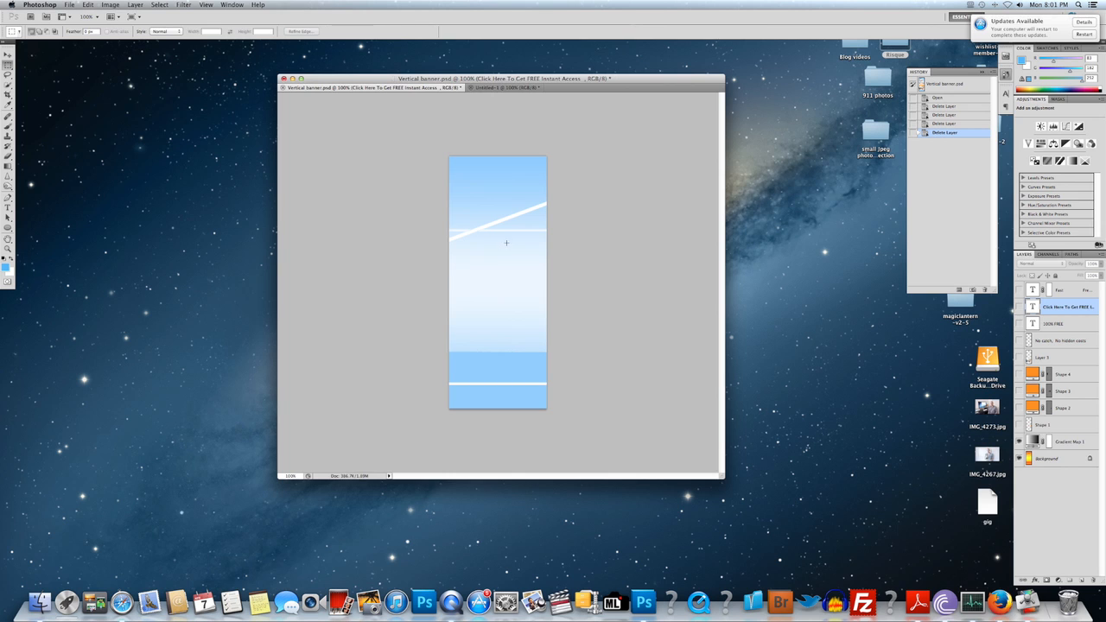
click(495, 89)
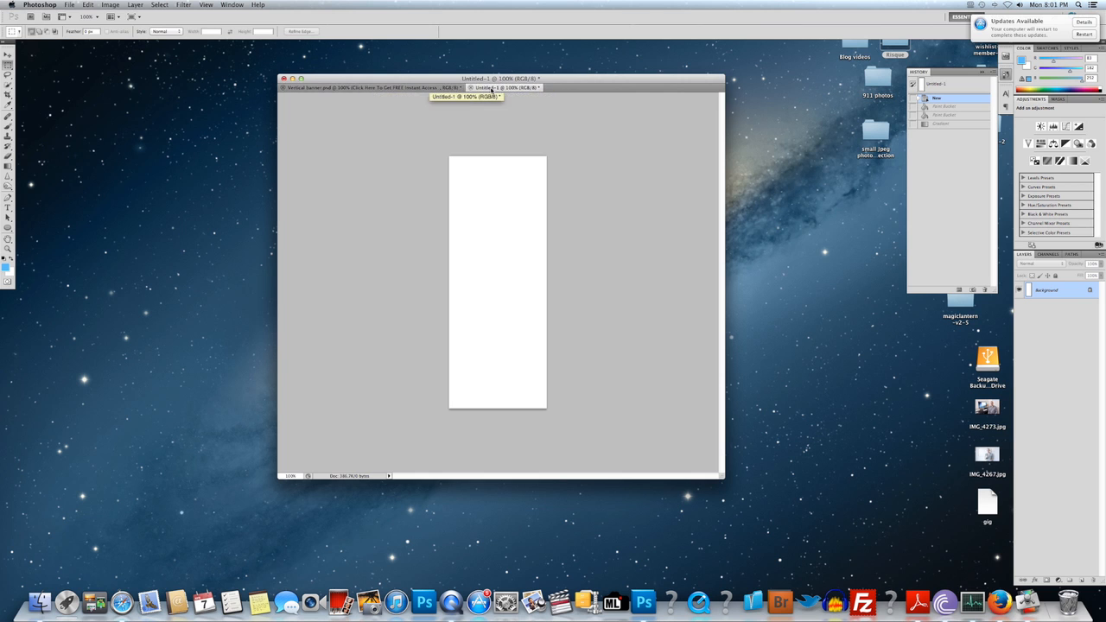
click(411, 88)
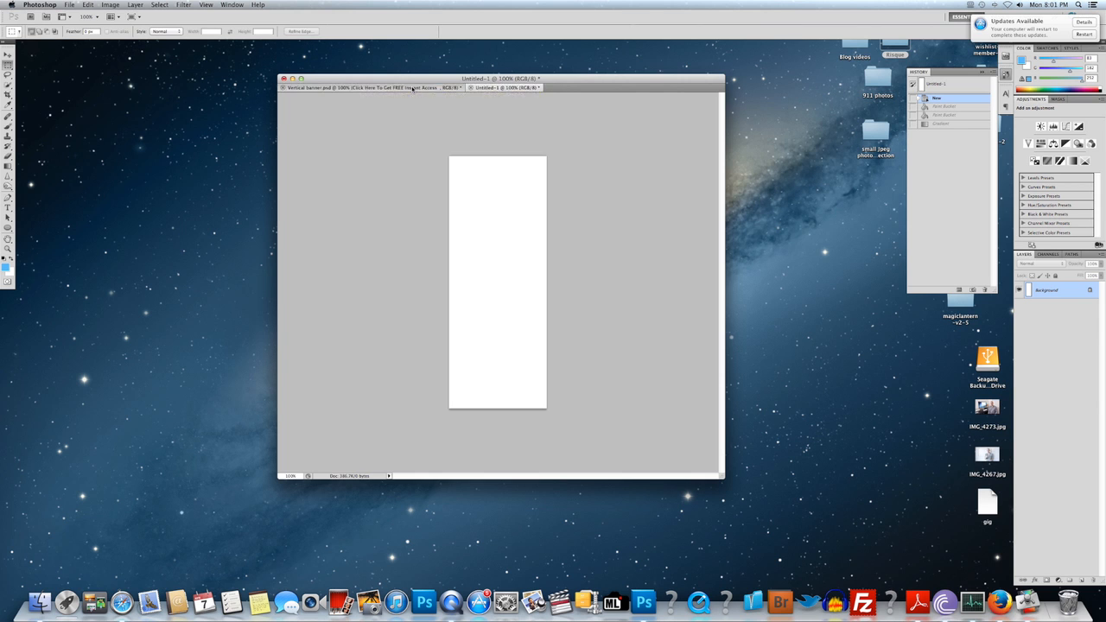
click(489, 89)
drag(471, 78, 413, 79)
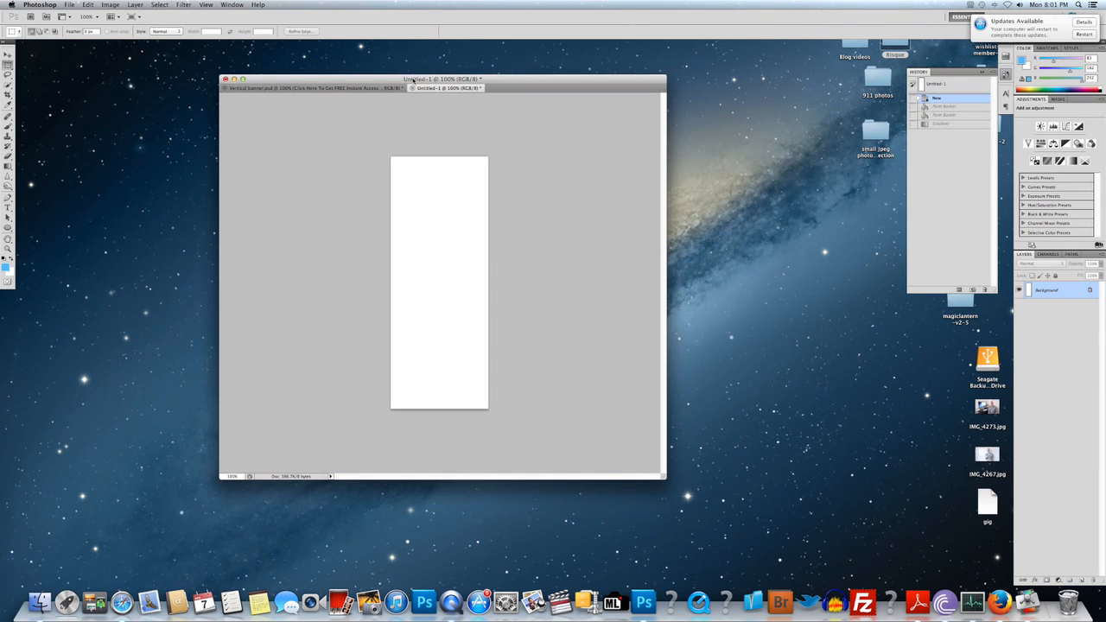
click(87, 5)
mouse_move(70, 4)
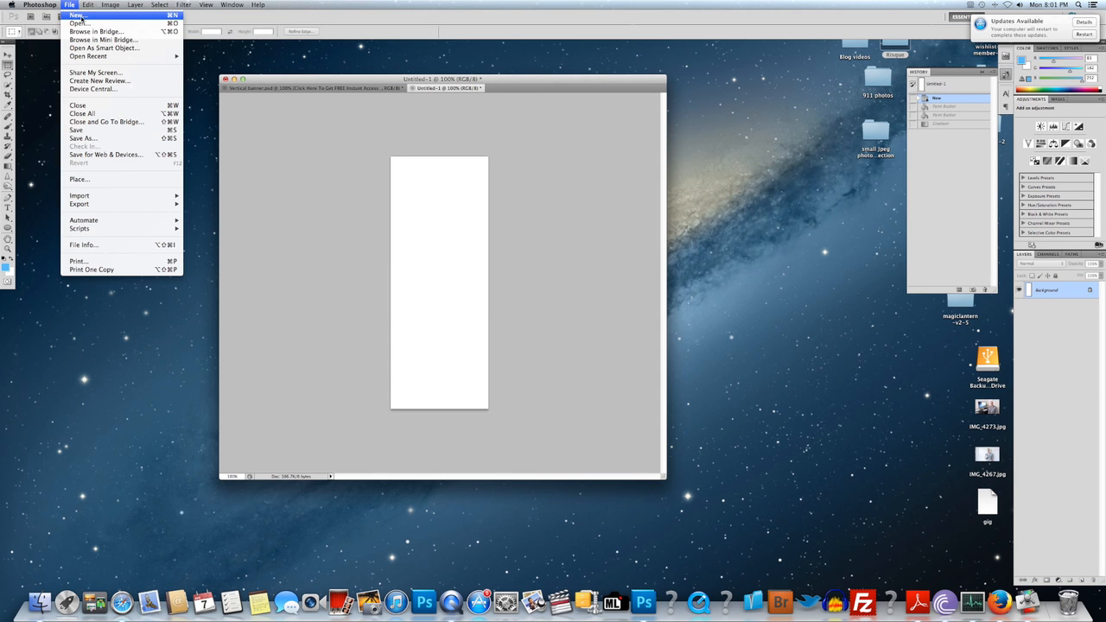
click(76, 16)
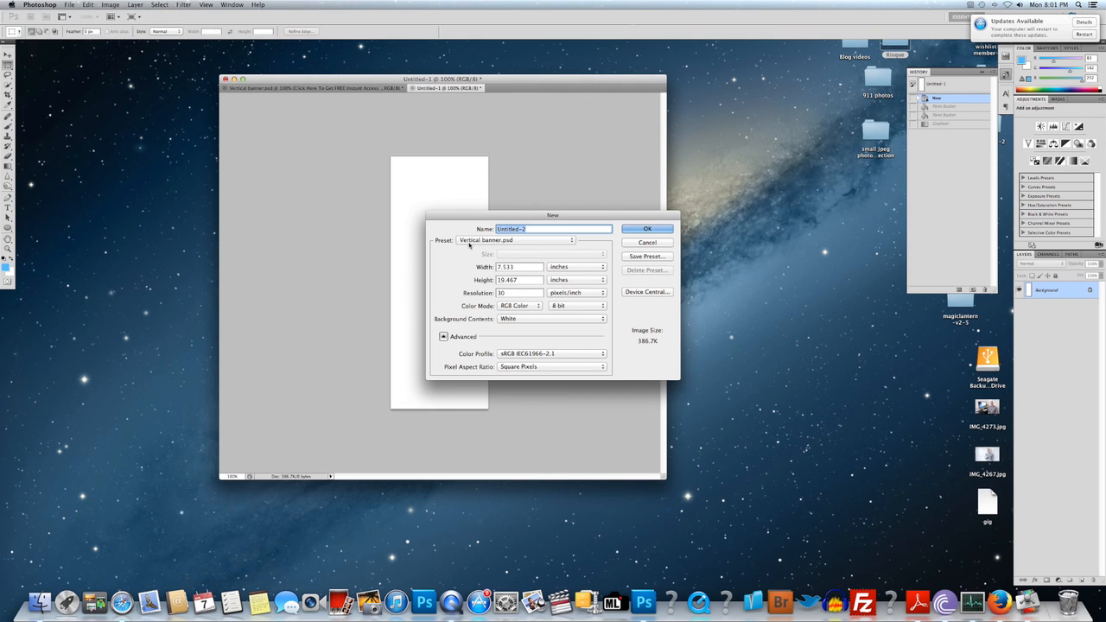
drag(535, 215, 567, 272)
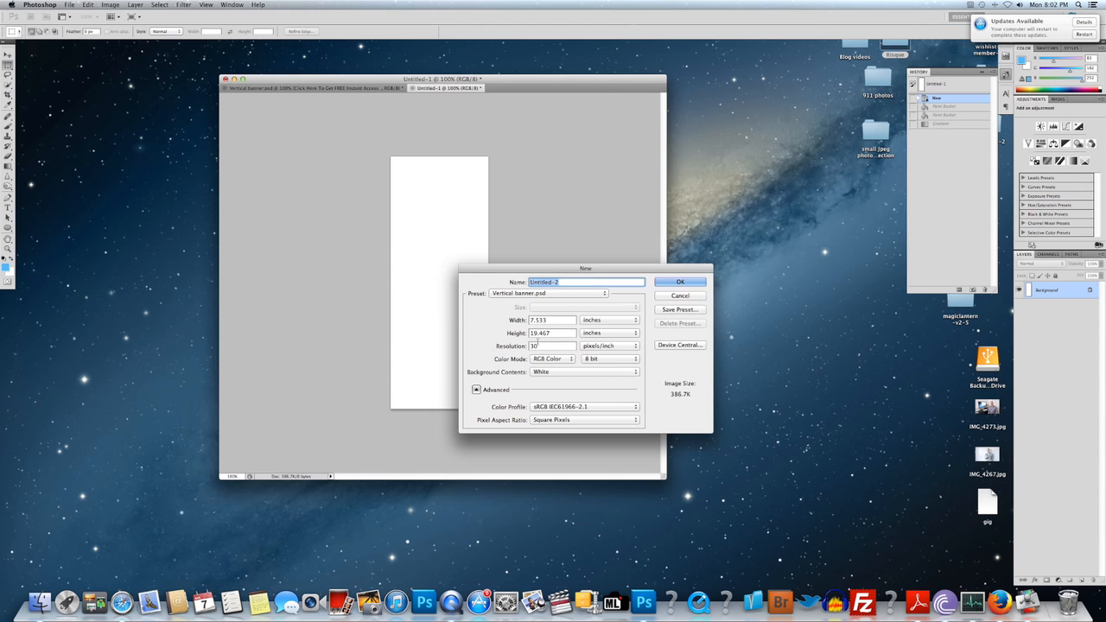
click(557, 293)
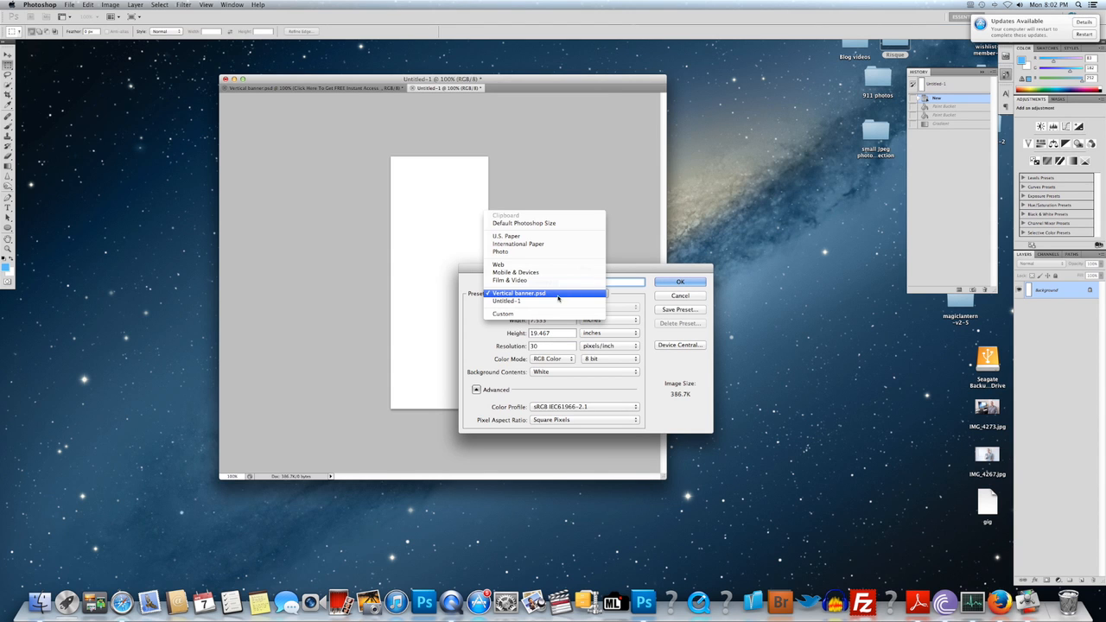
click(558, 301)
click(557, 296)
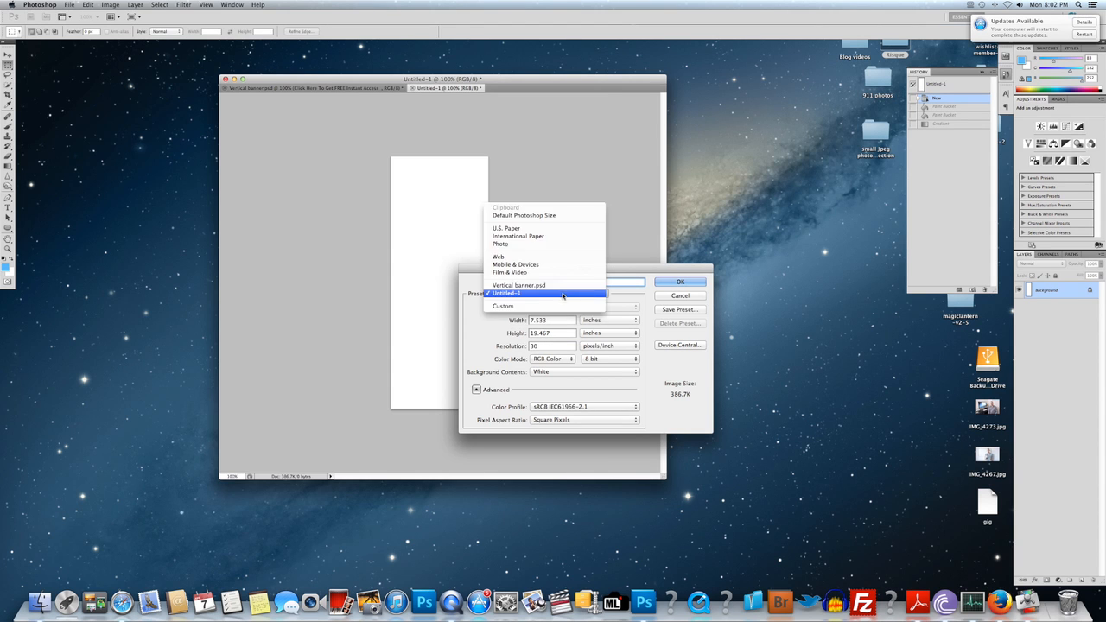
click(561, 284)
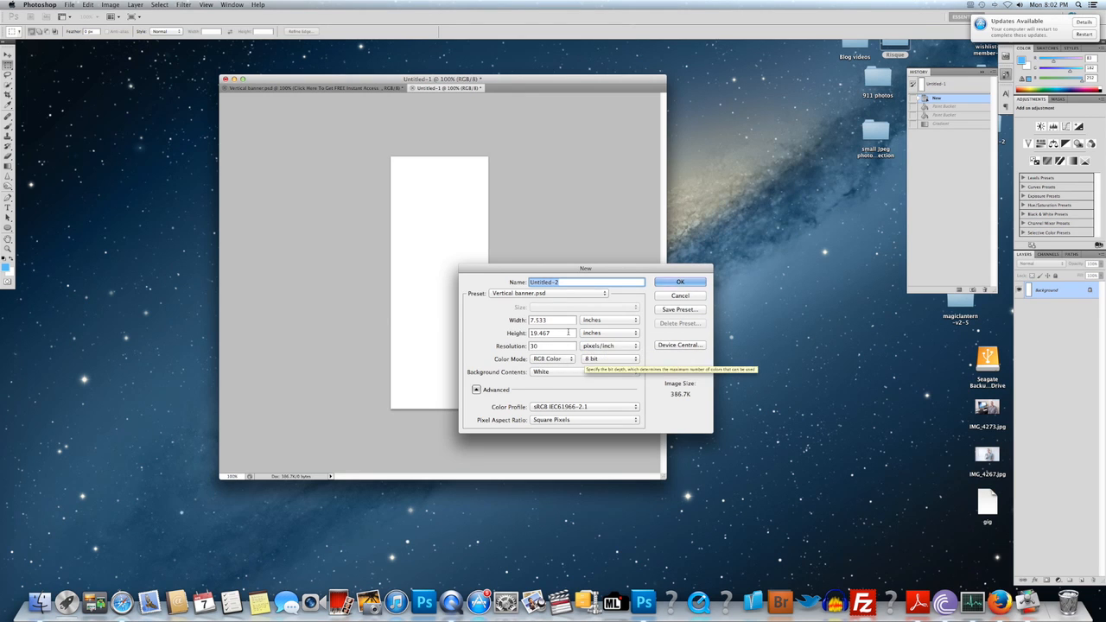
click(673, 296)
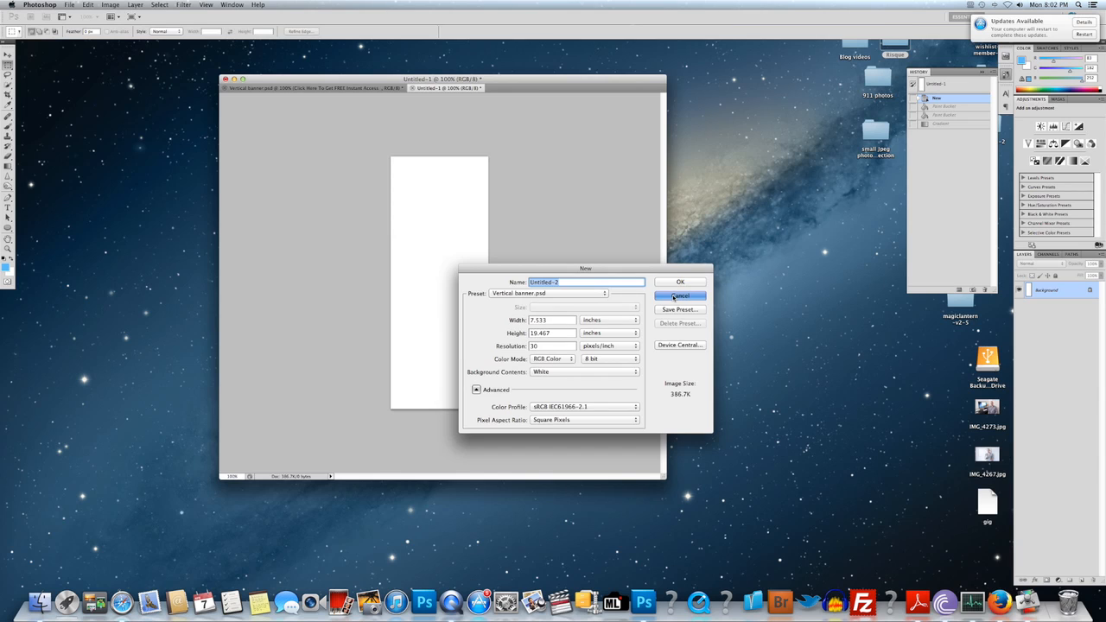
Check the pixel dimensions of the blank Untitled-1 document in Image Size
click(111, 4)
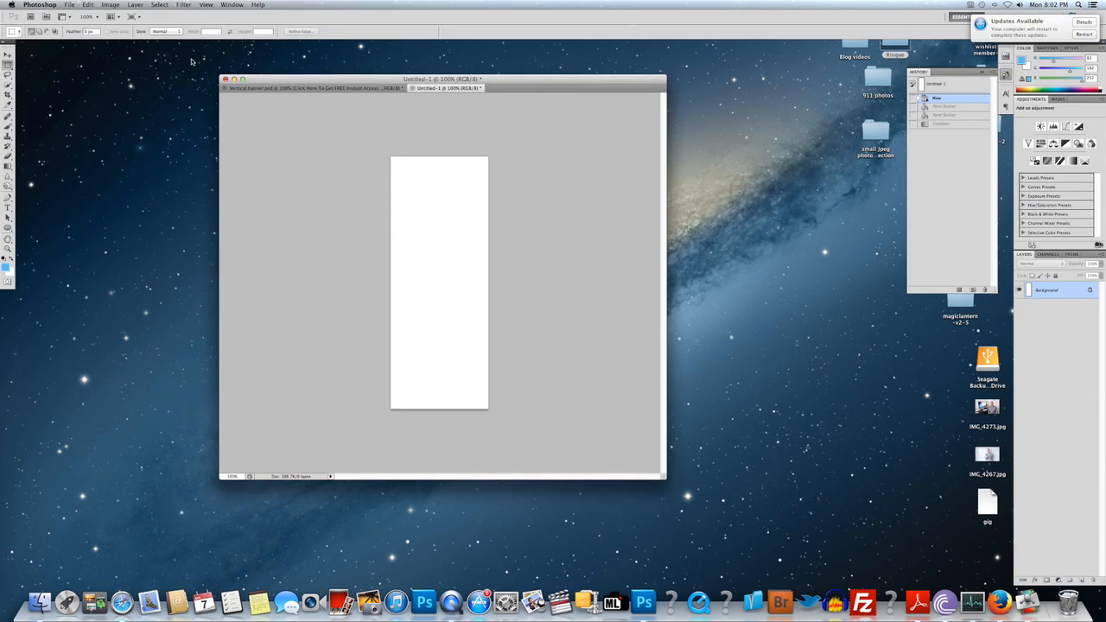
click(111, 5)
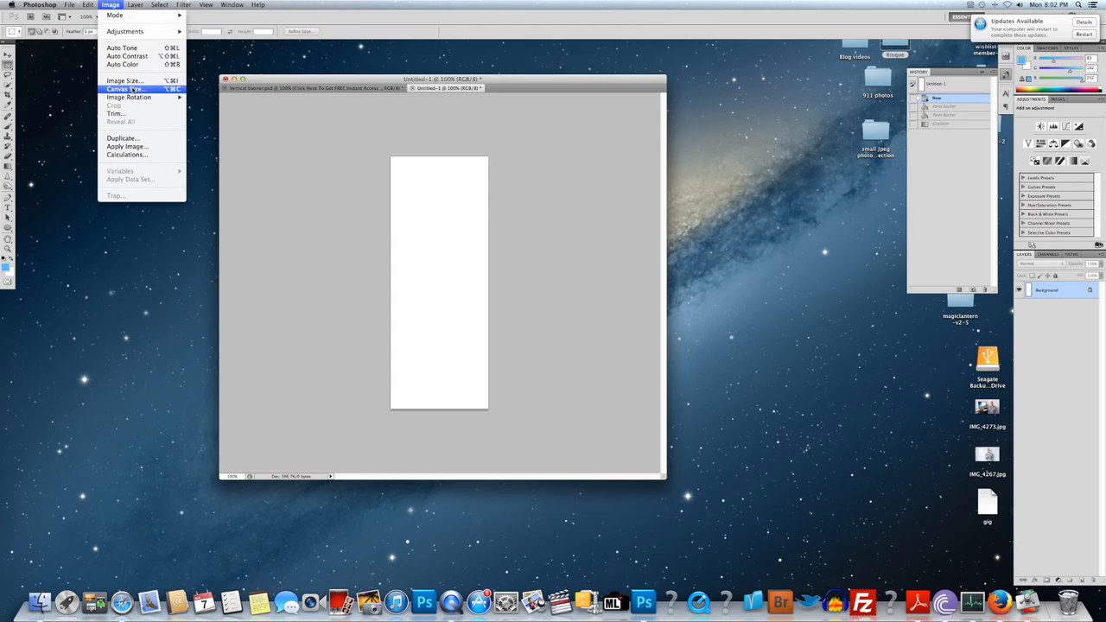
click(164, 79)
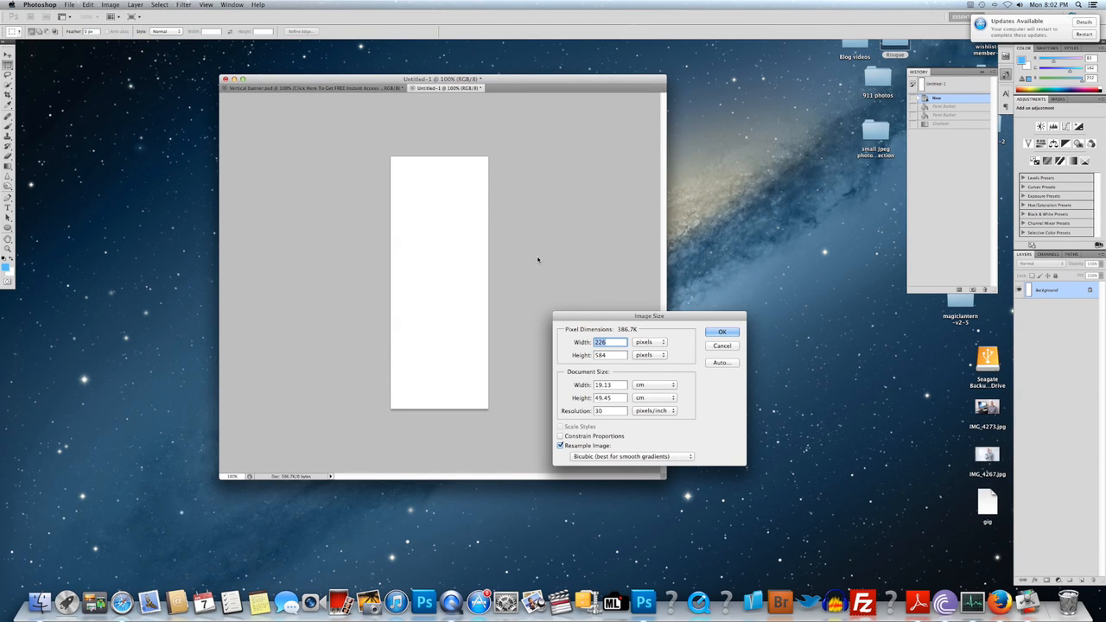
click(718, 332)
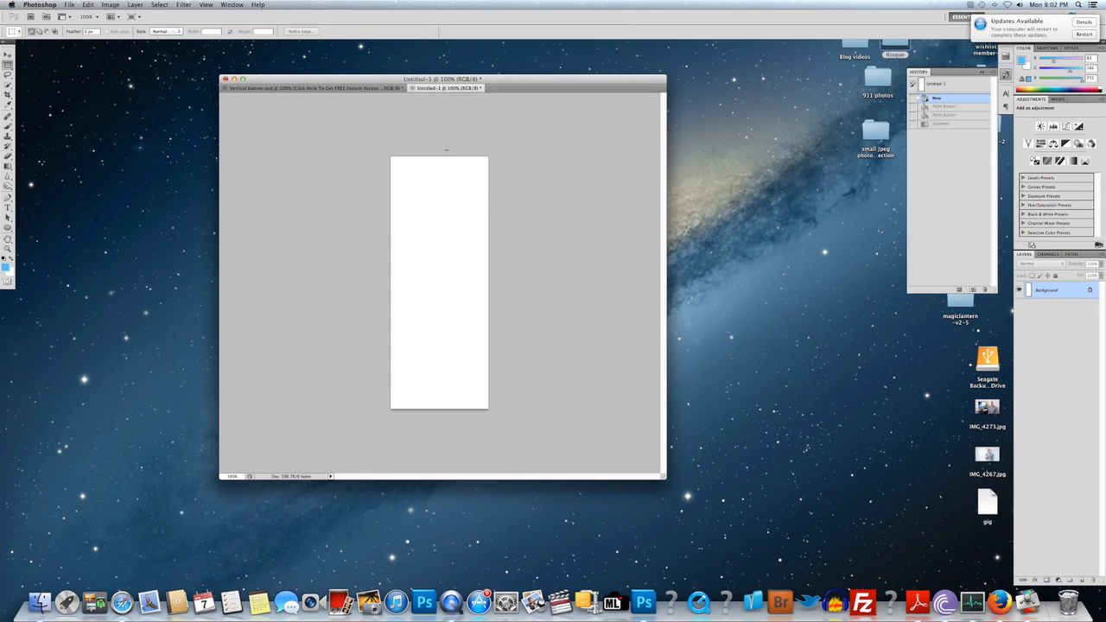
drag(466, 81, 459, 81)
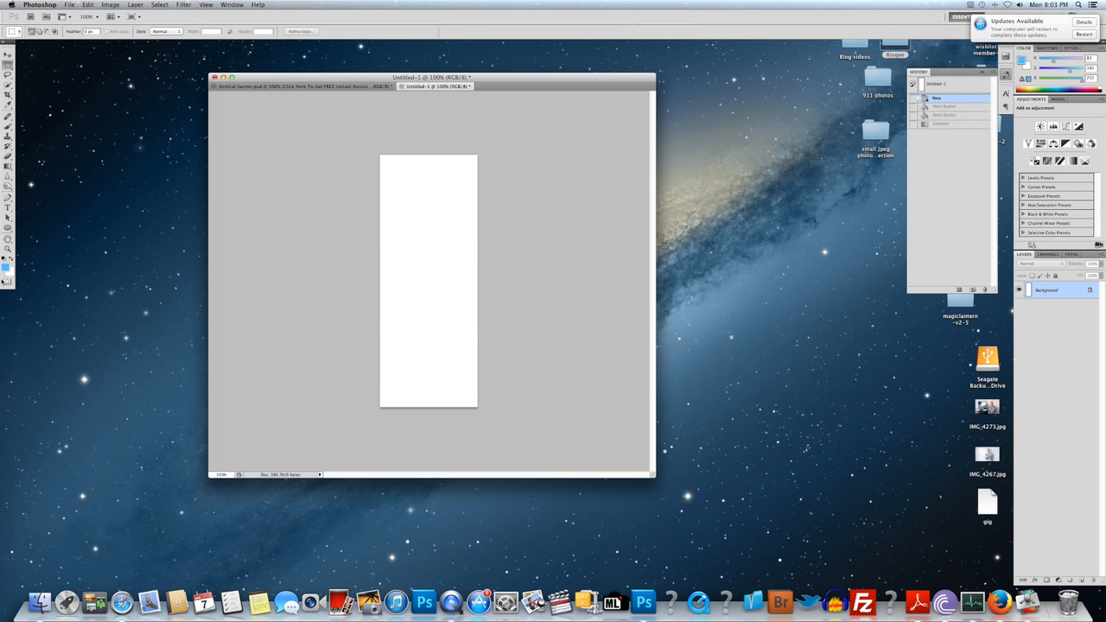
Confirm blue #53b6fc as the foreground colour and white #ffffff as the background colour
click(6, 268)
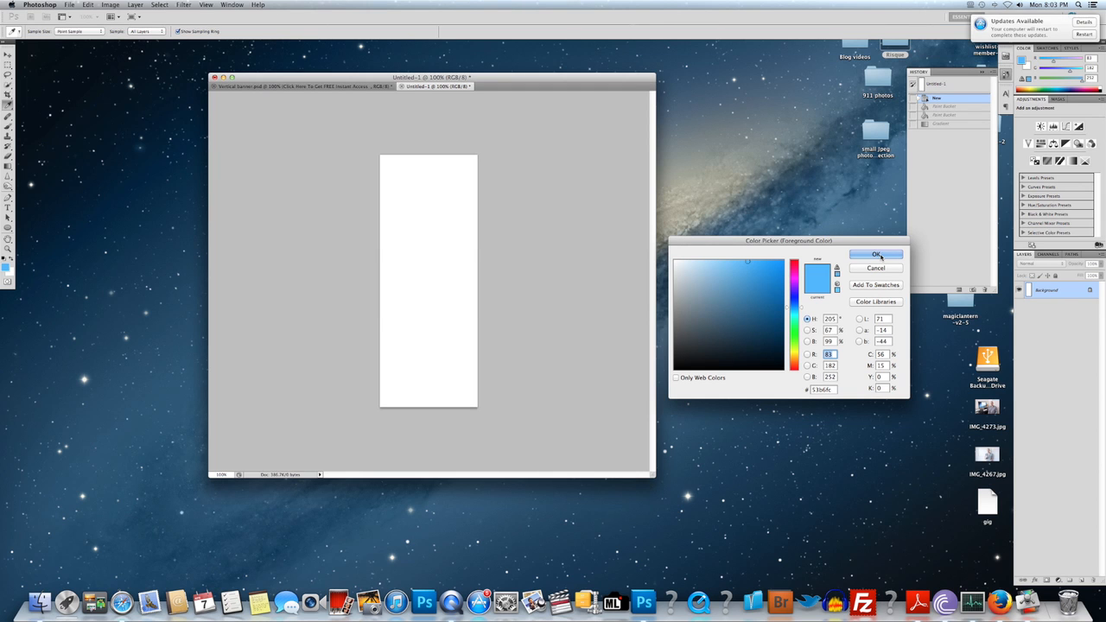
click(878, 256)
key(m)
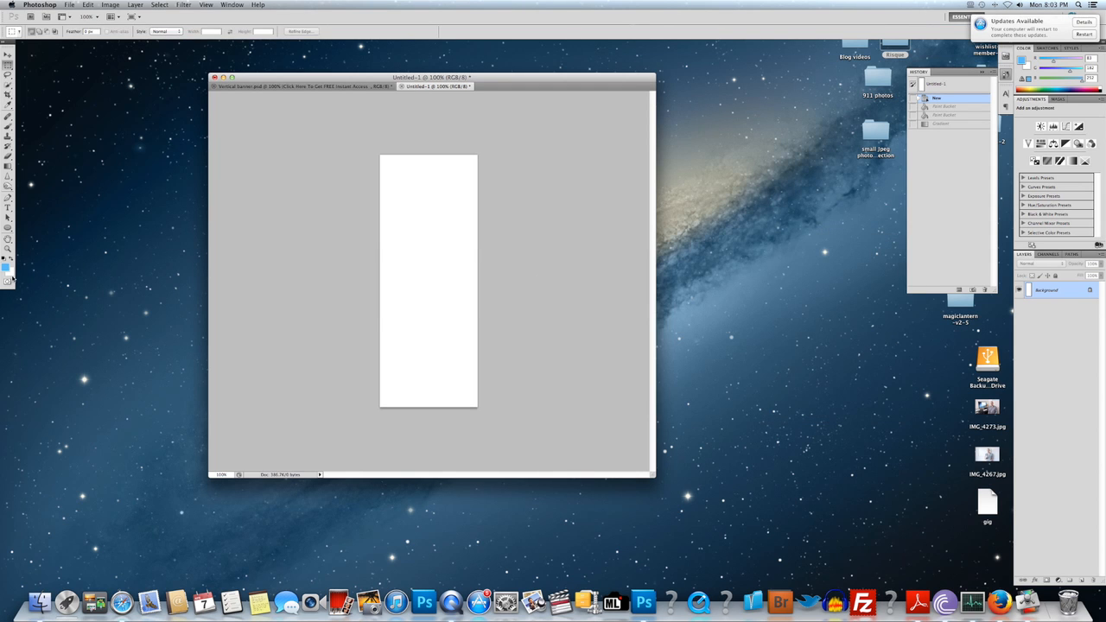
click(11, 276)
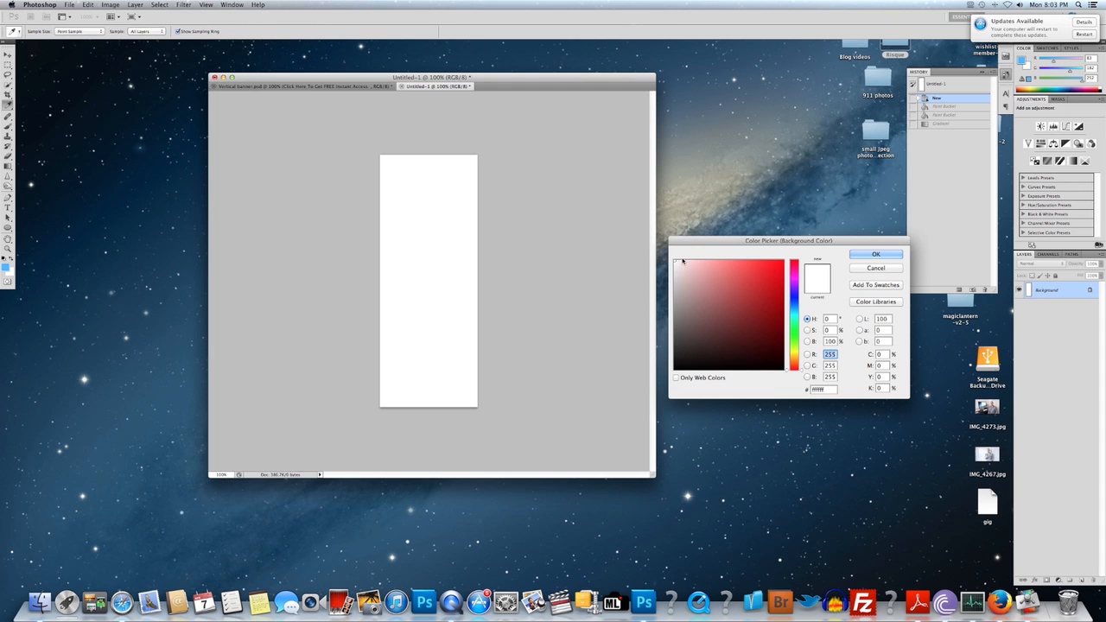
click(876, 254)
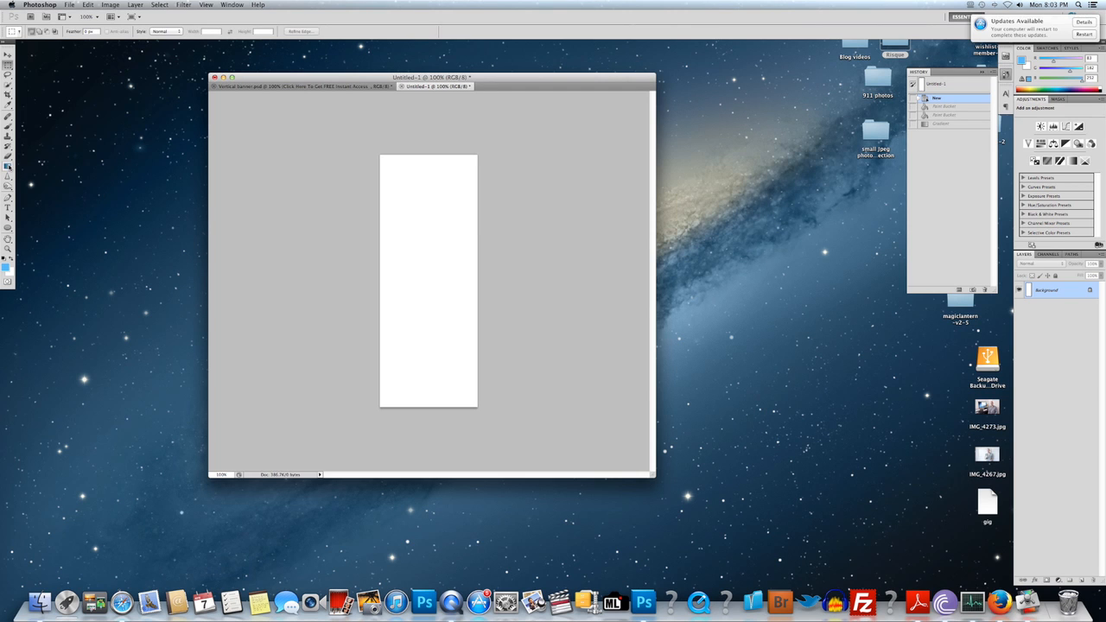
Fill the blank canvas of Untitled-1 with the blue foreground colour using the Paint Bucket
click(7, 157)
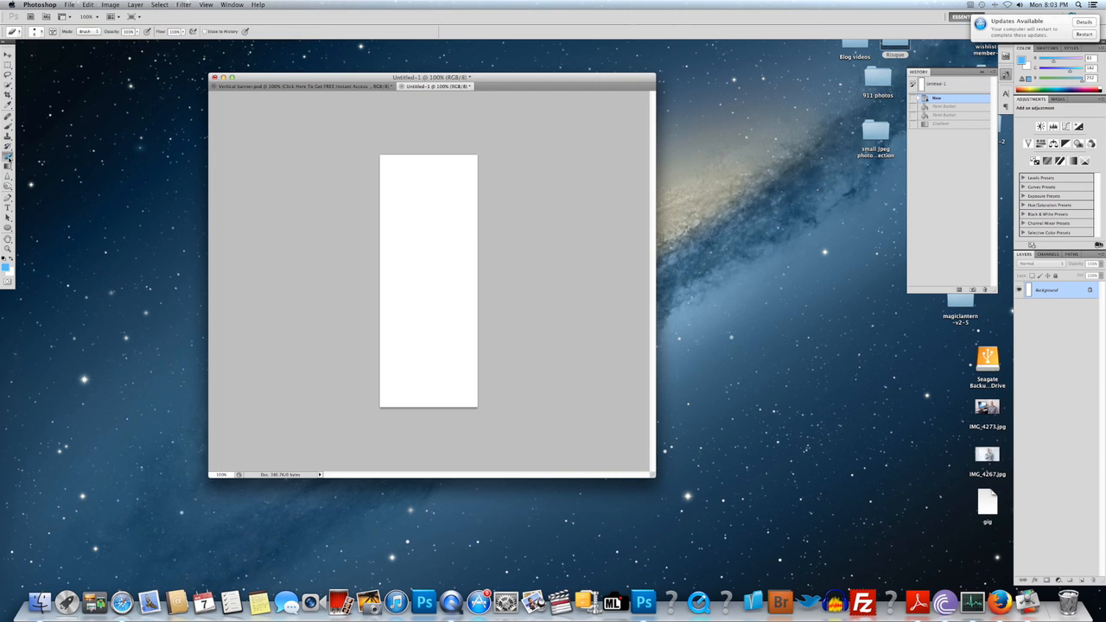
click(8, 165)
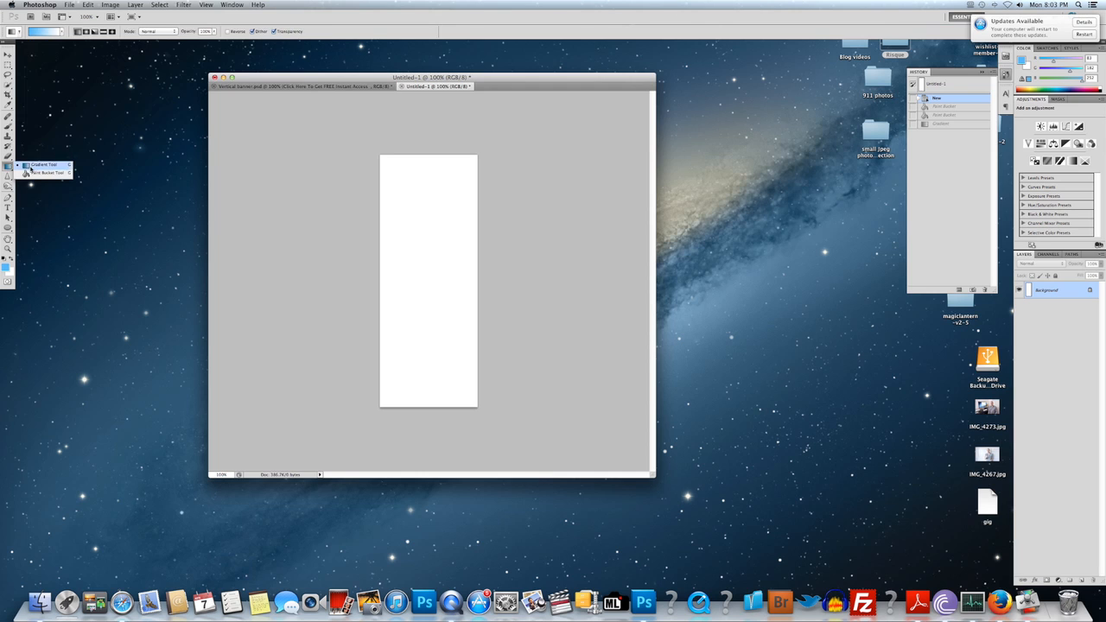
click(43, 171)
click(423, 227)
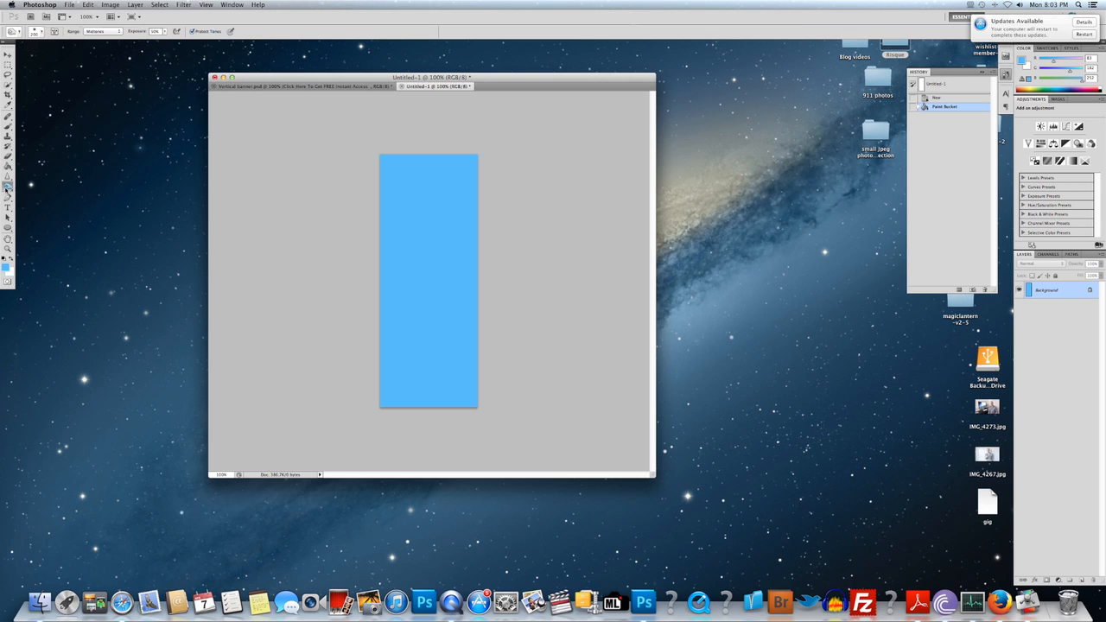
Apply a foreground-to-background linear gradient over the whole canvas, running vertically from blue at the upper edge to white at the lower edge
click(7, 185)
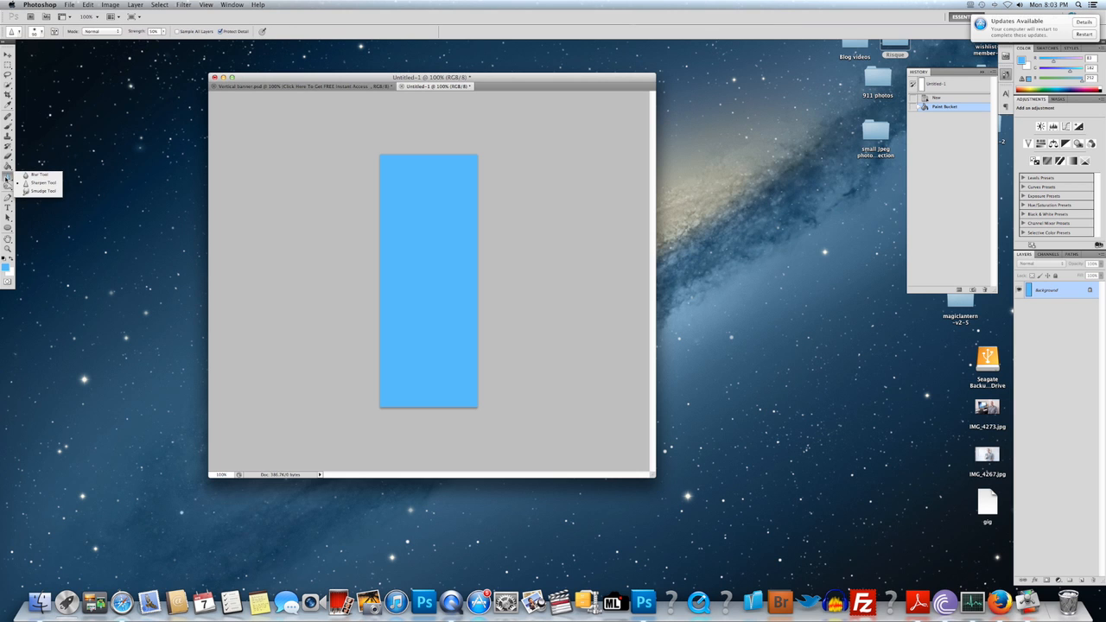
click(8, 166)
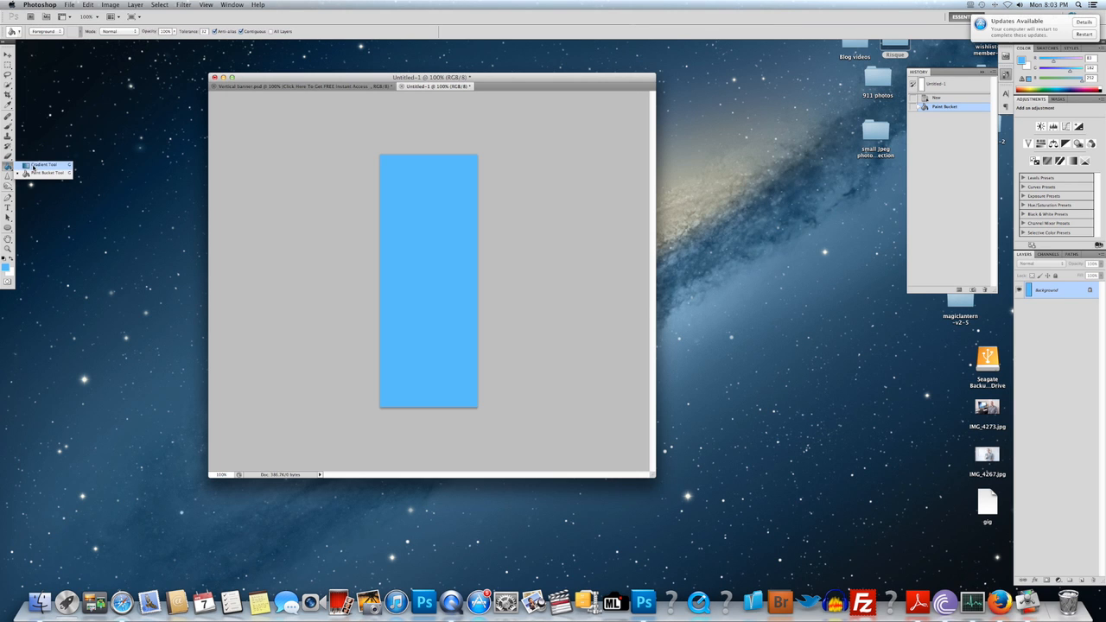
click(26, 166)
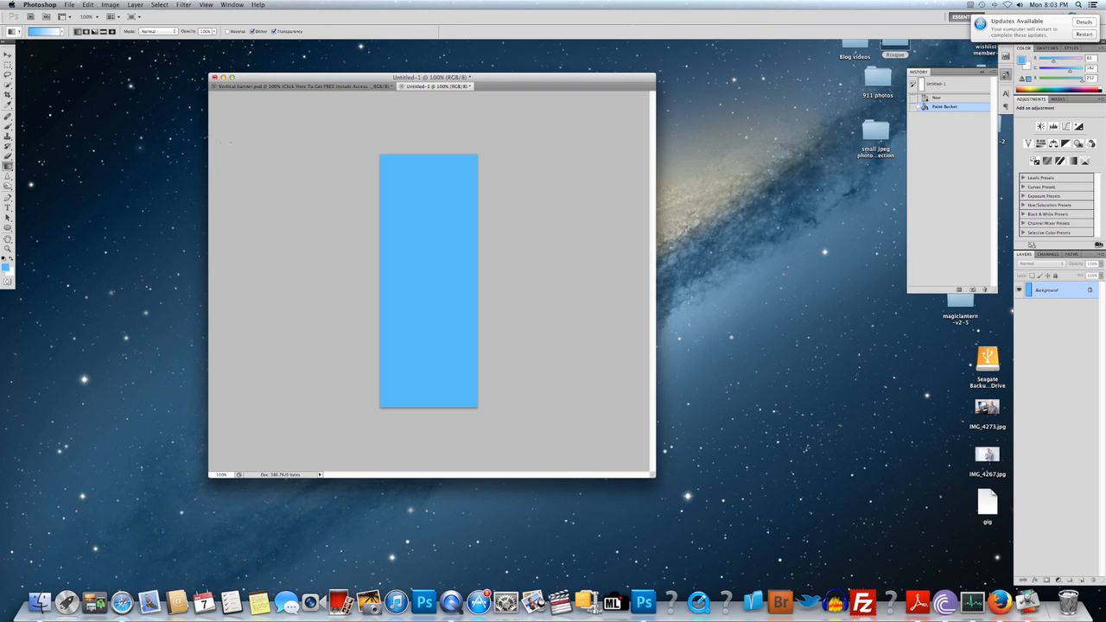
click(61, 32)
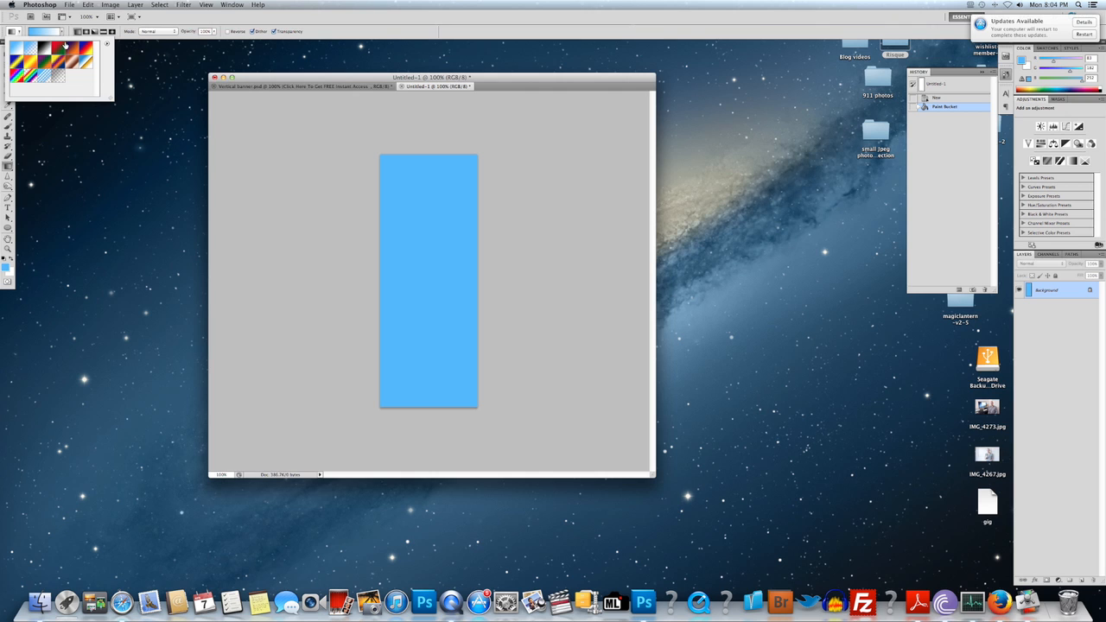
click(17, 49)
click(61, 35)
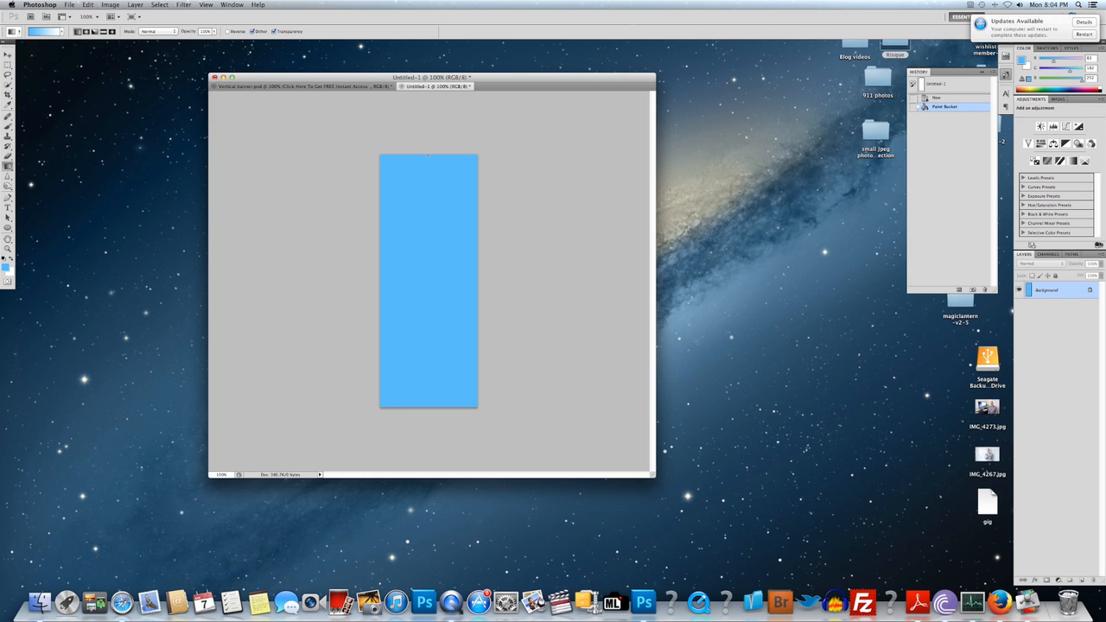
drag(427, 156, 427, 404)
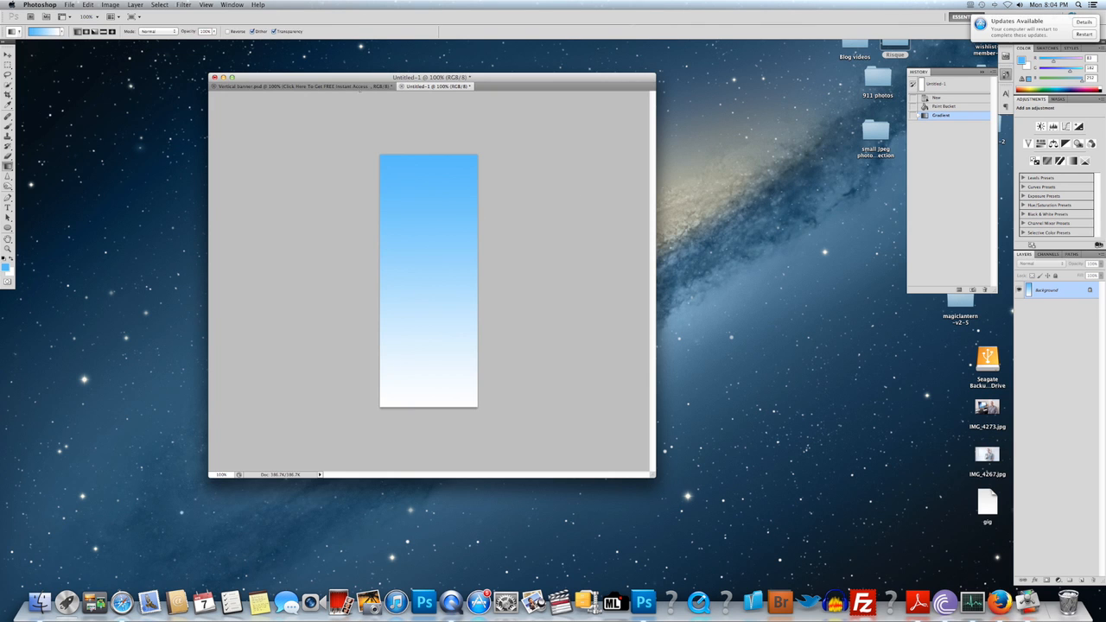
Compare the gradient with Vertical banner.psd, then show that banner's layer containing the photo of the woman at a computer
click(345, 86)
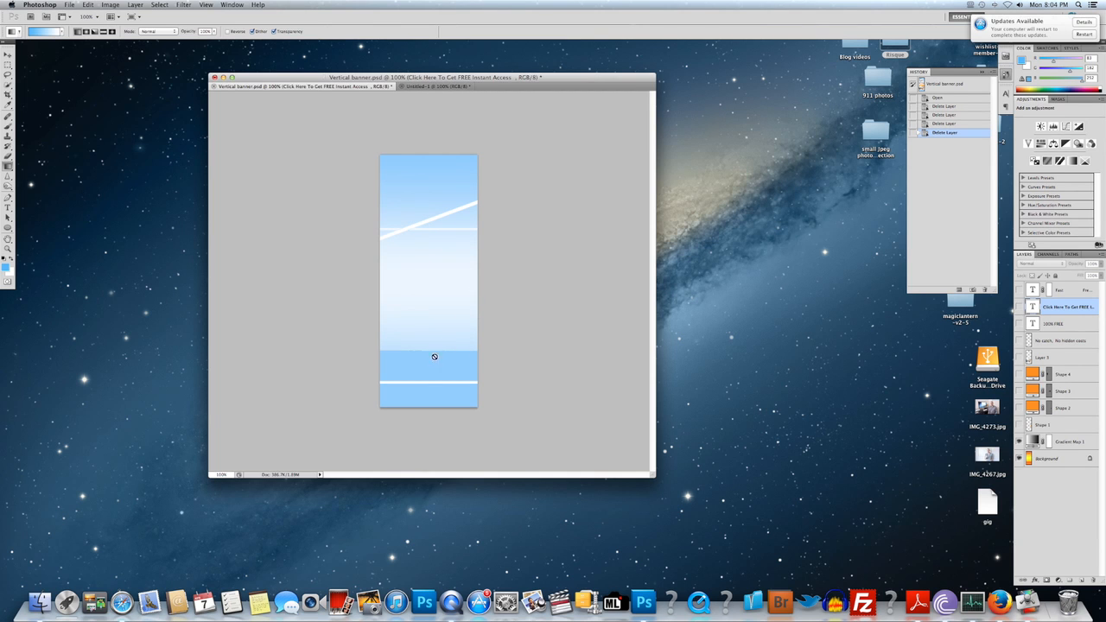
click(421, 88)
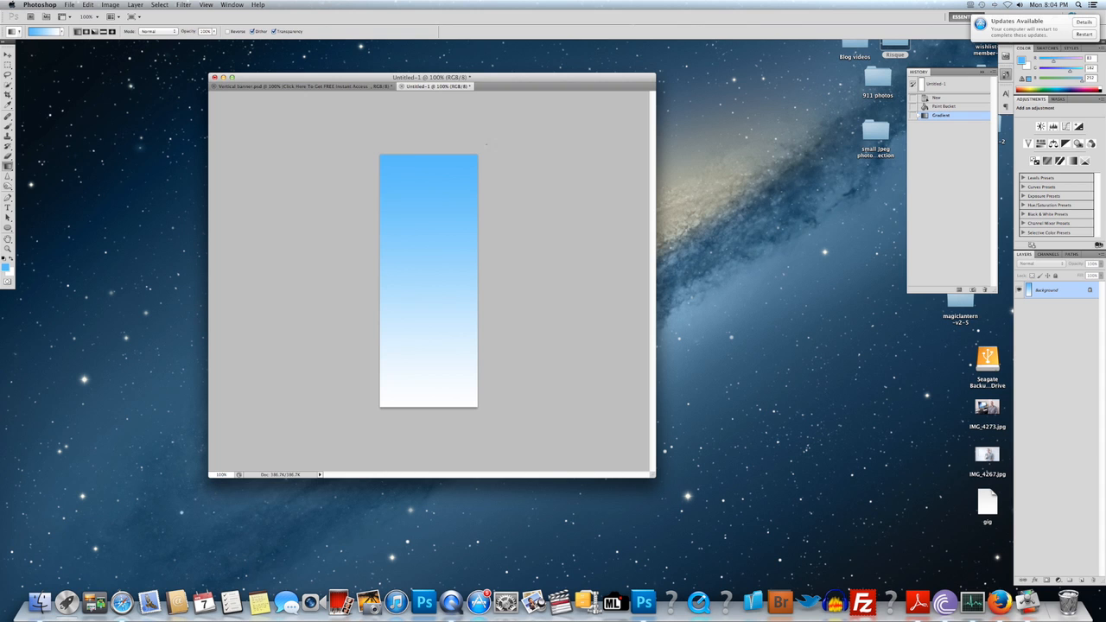
click(349, 88)
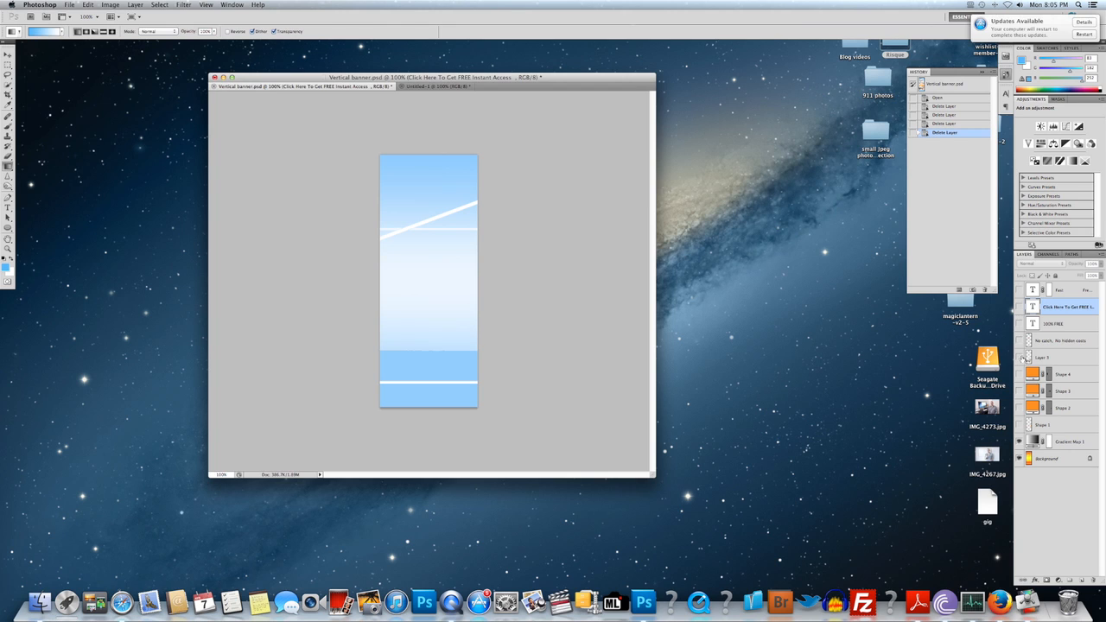
click(1020, 358)
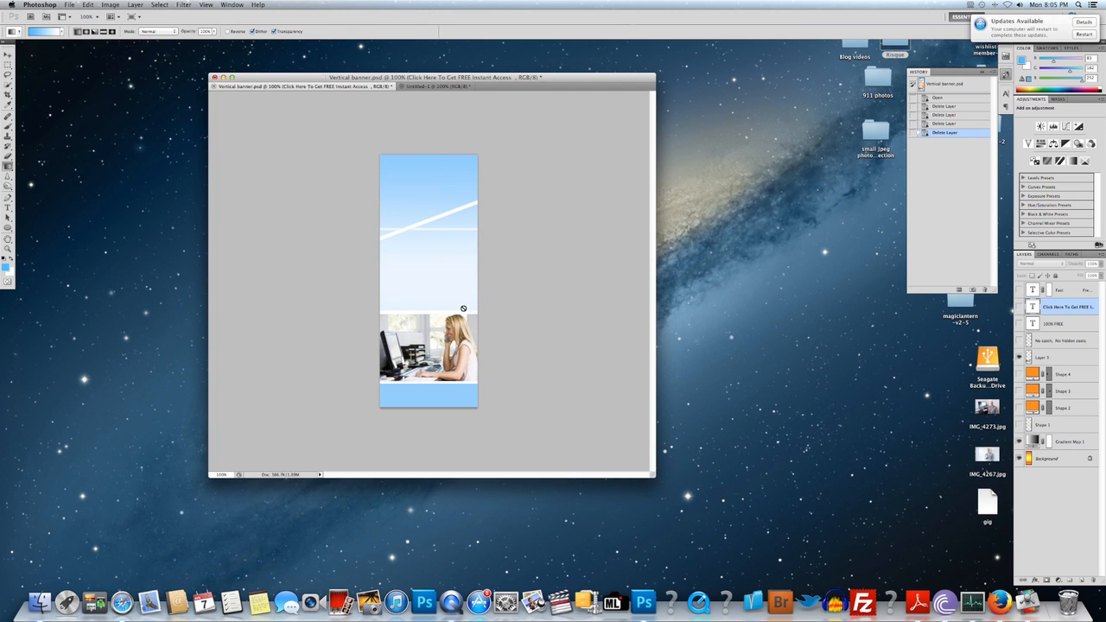
click(73, 7)
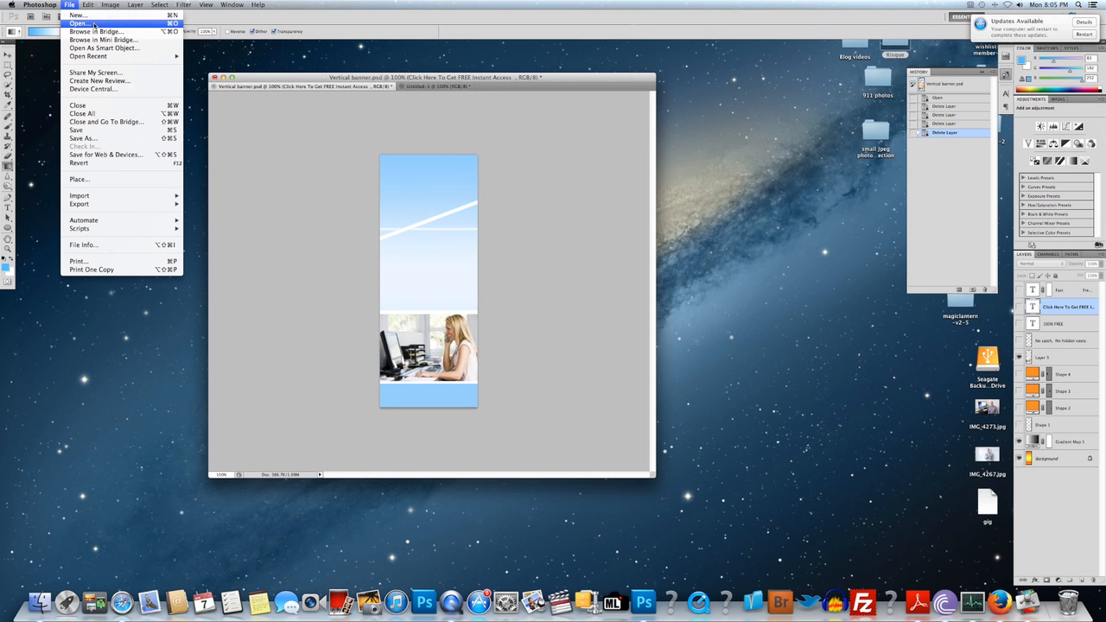
click(95, 23)
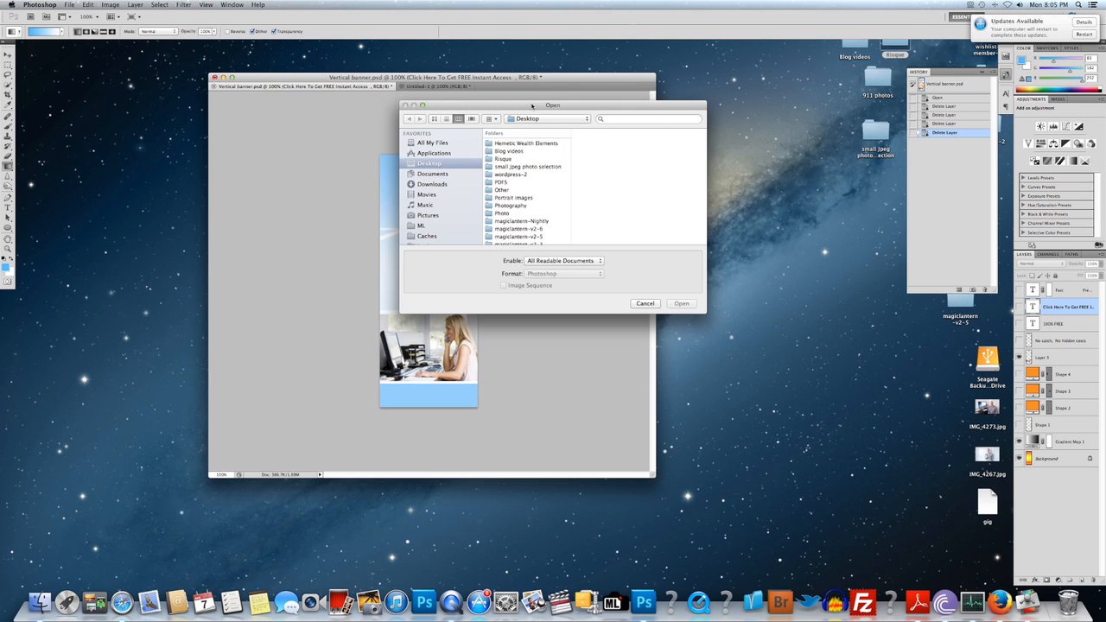
drag(532, 104, 438, 123)
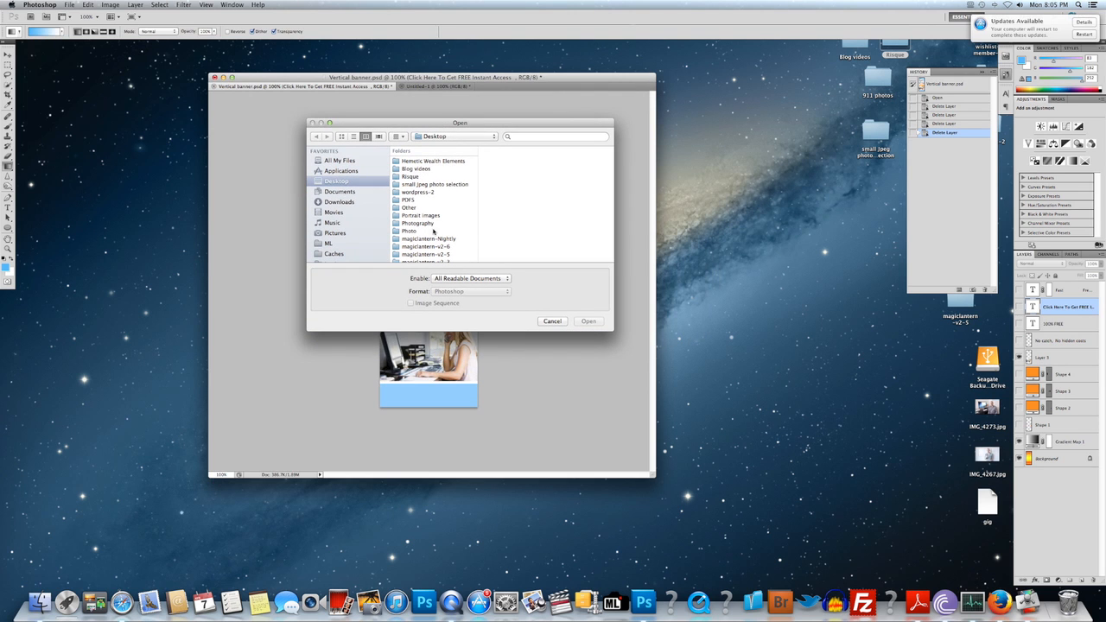
scroll(432, 228, down, 5)
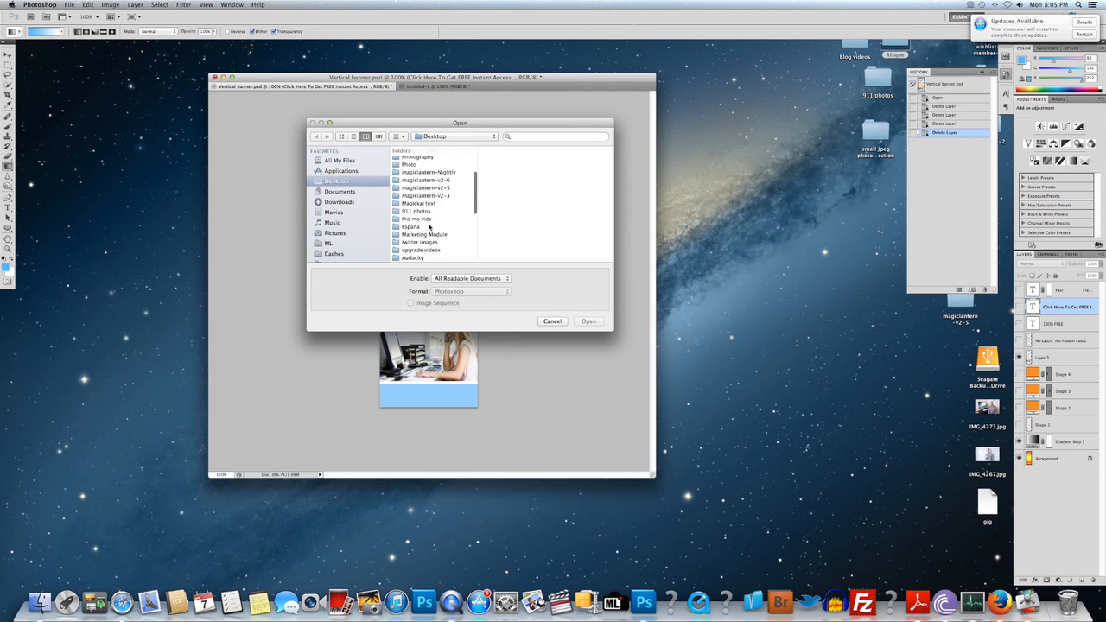
scroll(429, 226, up, 5)
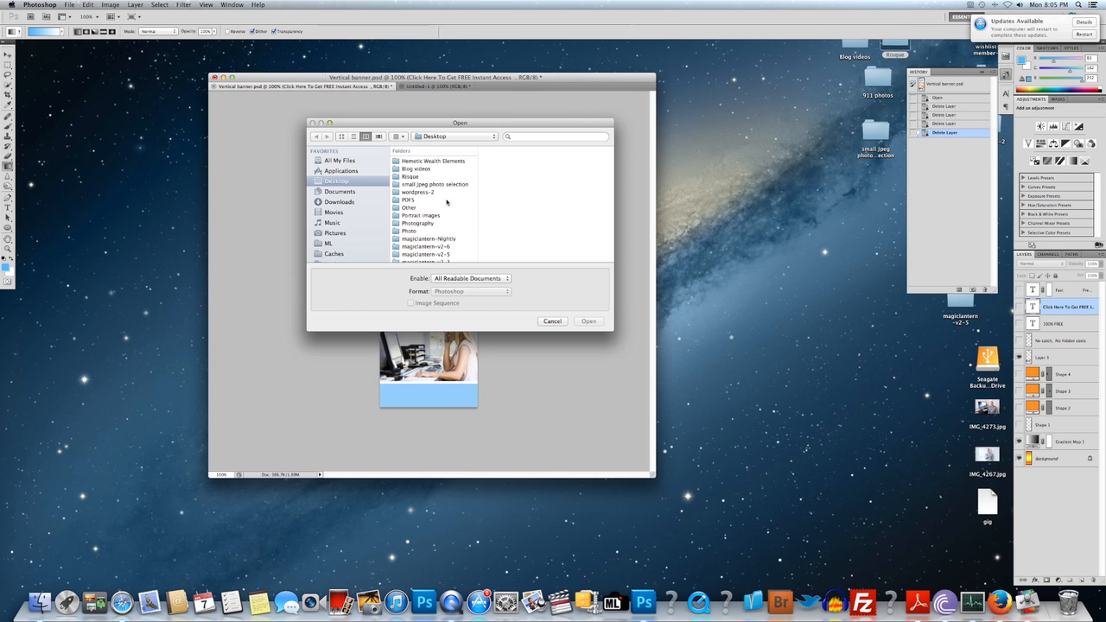
drag(399, 118, 340, 100)
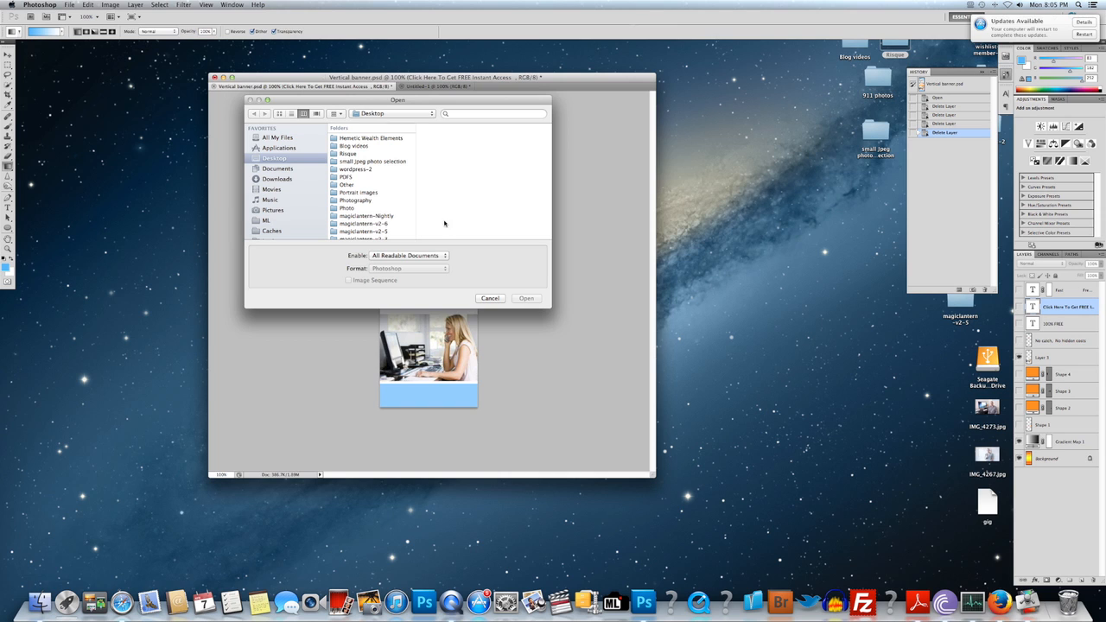
click(490, 298)
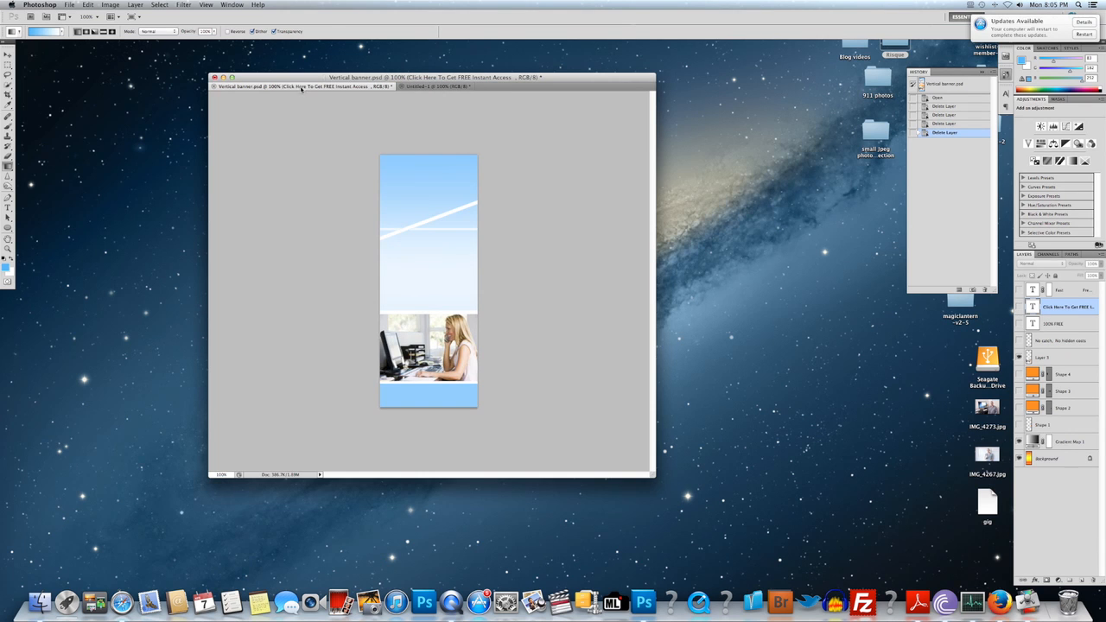
Open the portrait photo 2010-01-254.jpg from the Portrait images folder on the Desktop
click(69, 4)
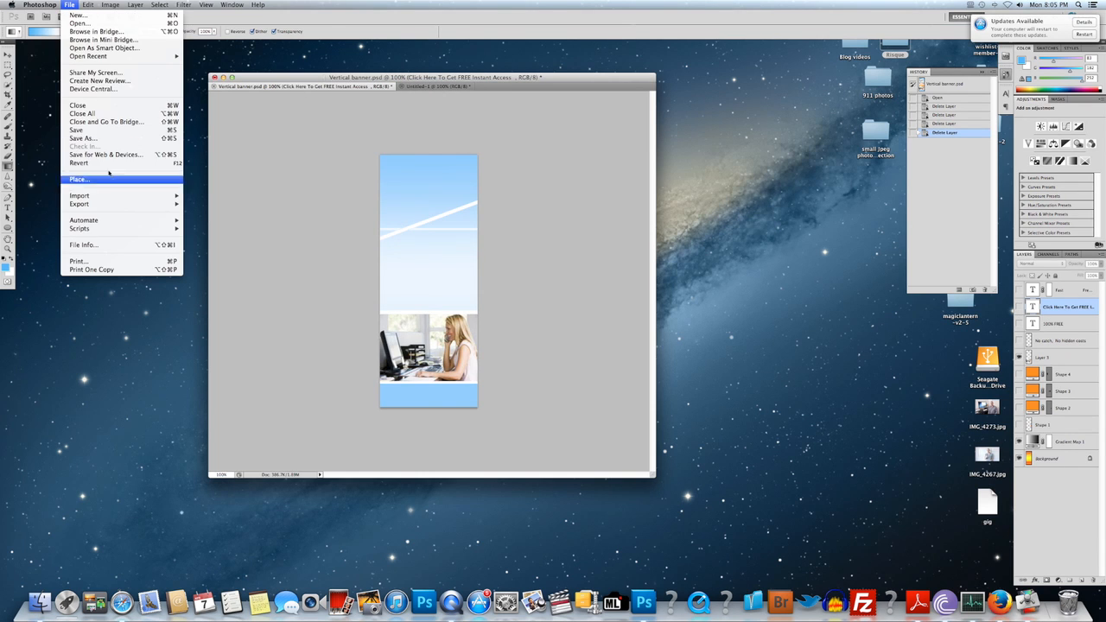
click(336, 152)
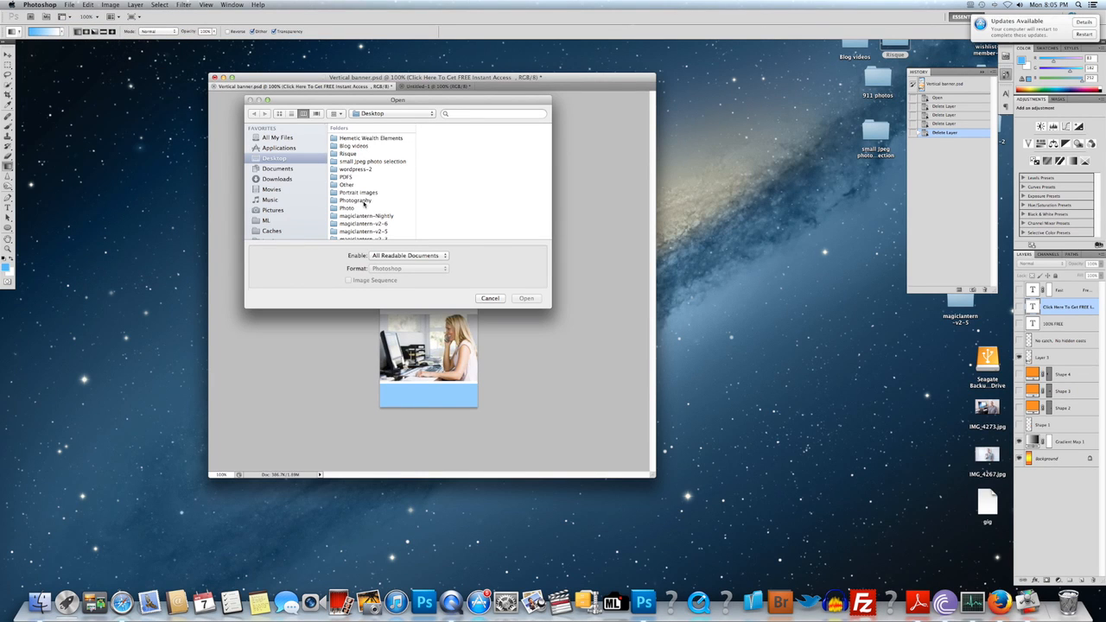
click(350, 195)
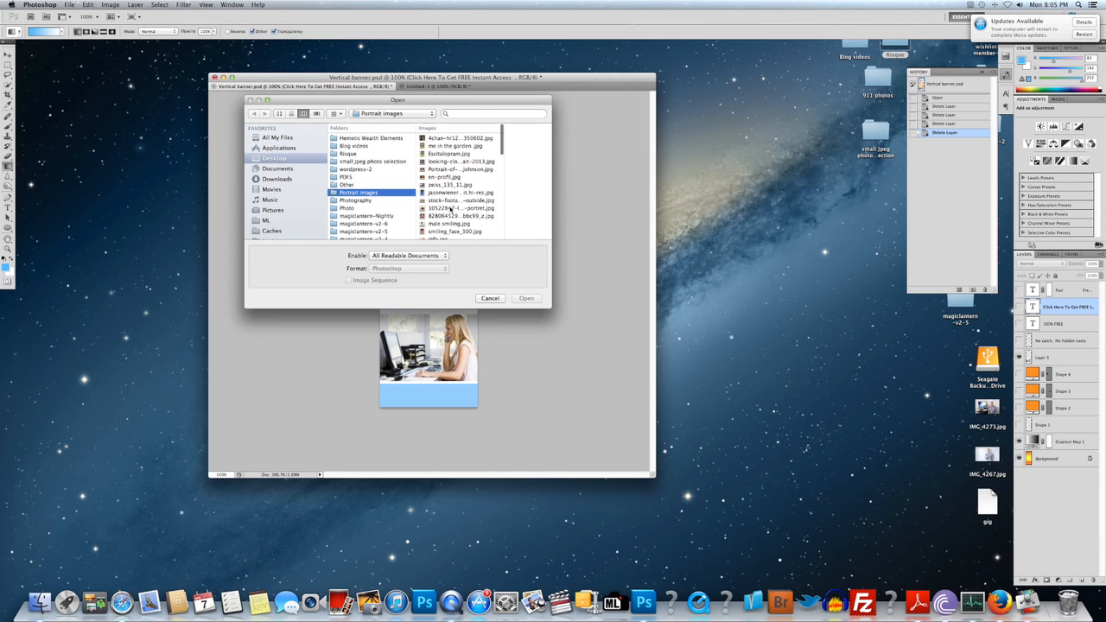
scroll(450, 211, down, 4)
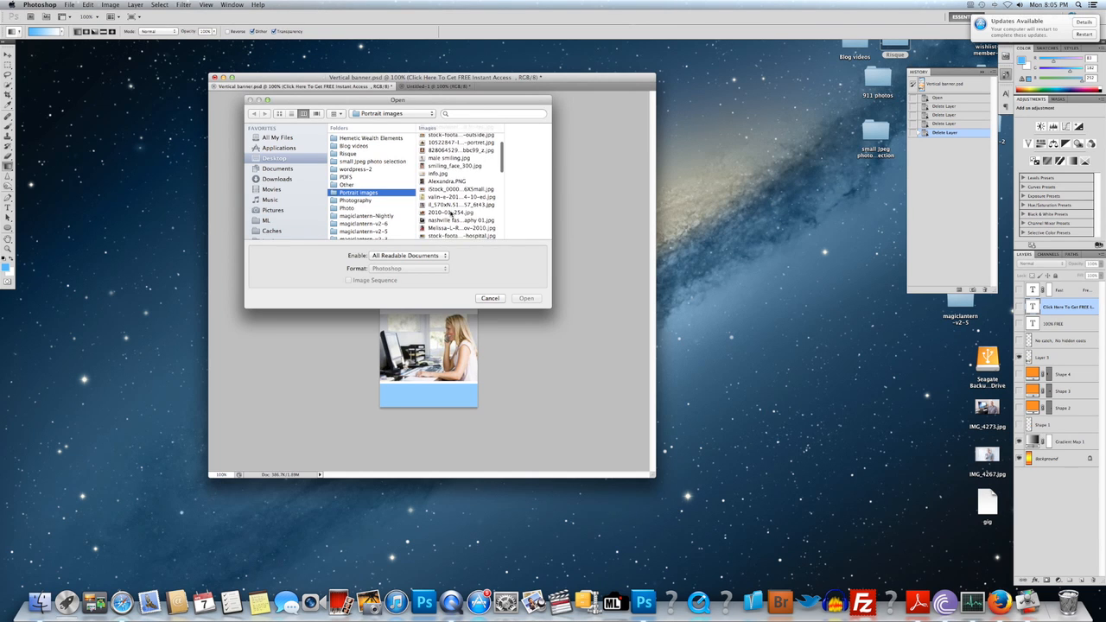
scroll(450, 214, down, 1)
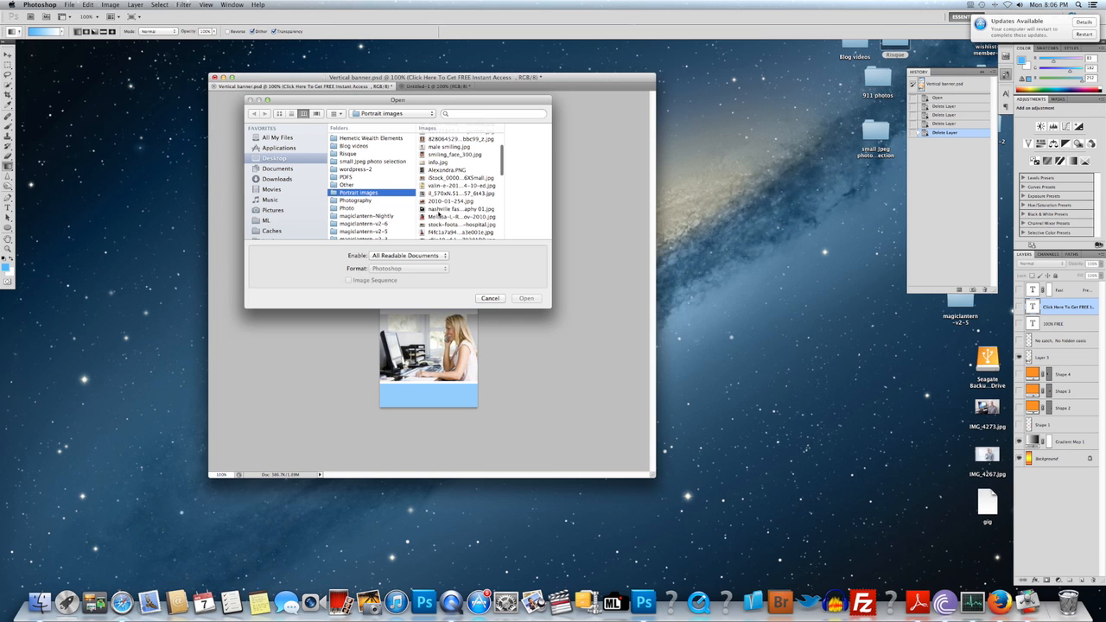
click(442, 217)
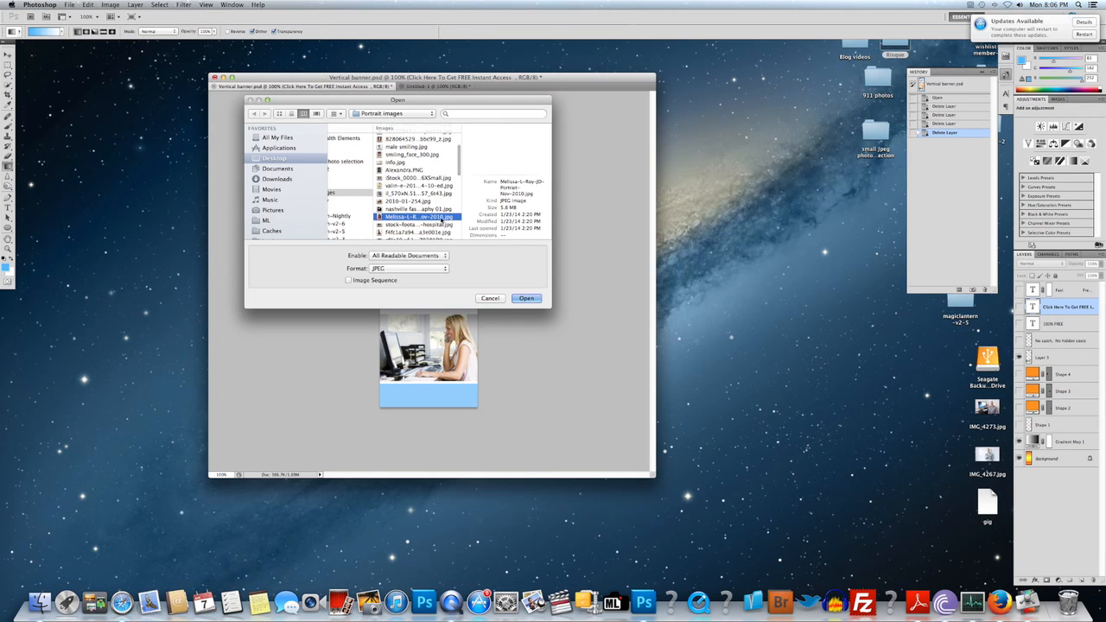
click(410, 202)
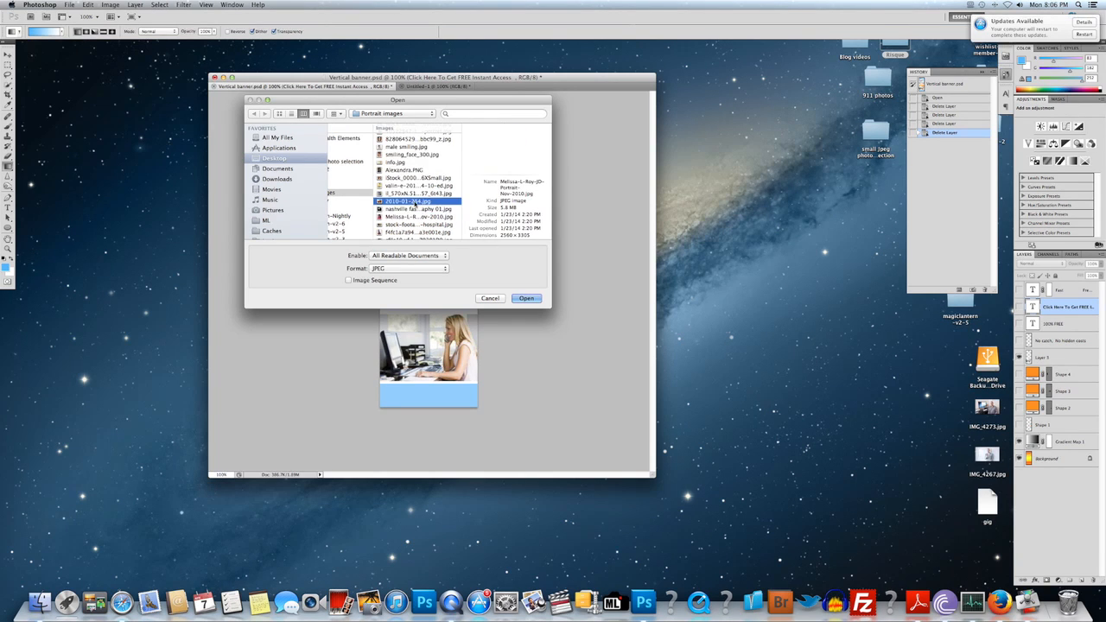
click(525, 298)
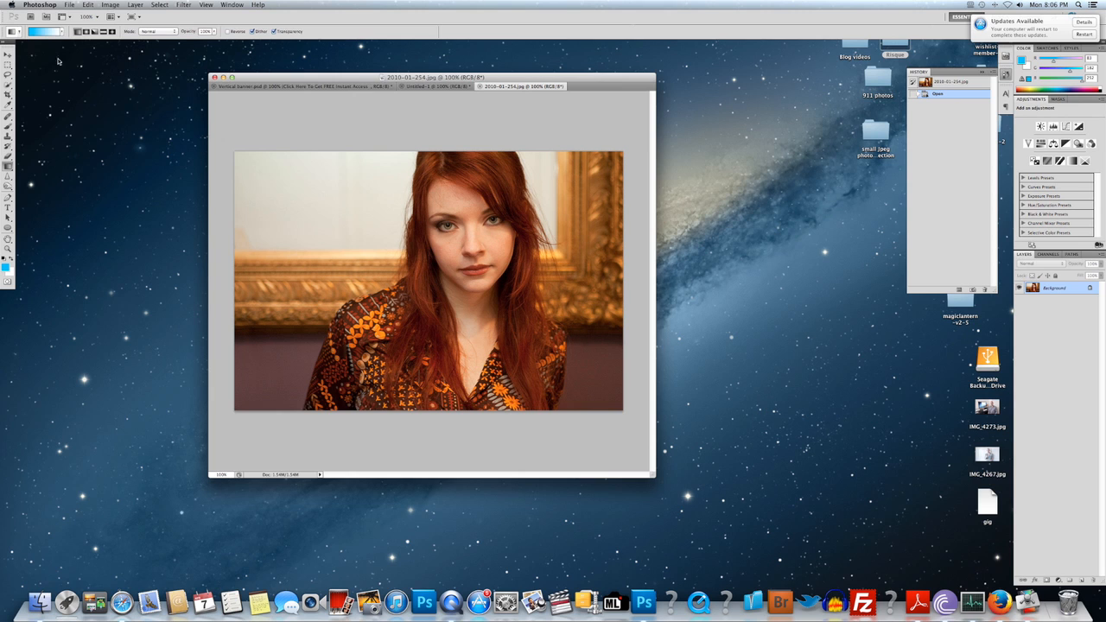
Move the portrait photo into Vertical banner.psd as a new layer and scale it down proportionally to about 36%
click(7, 54)
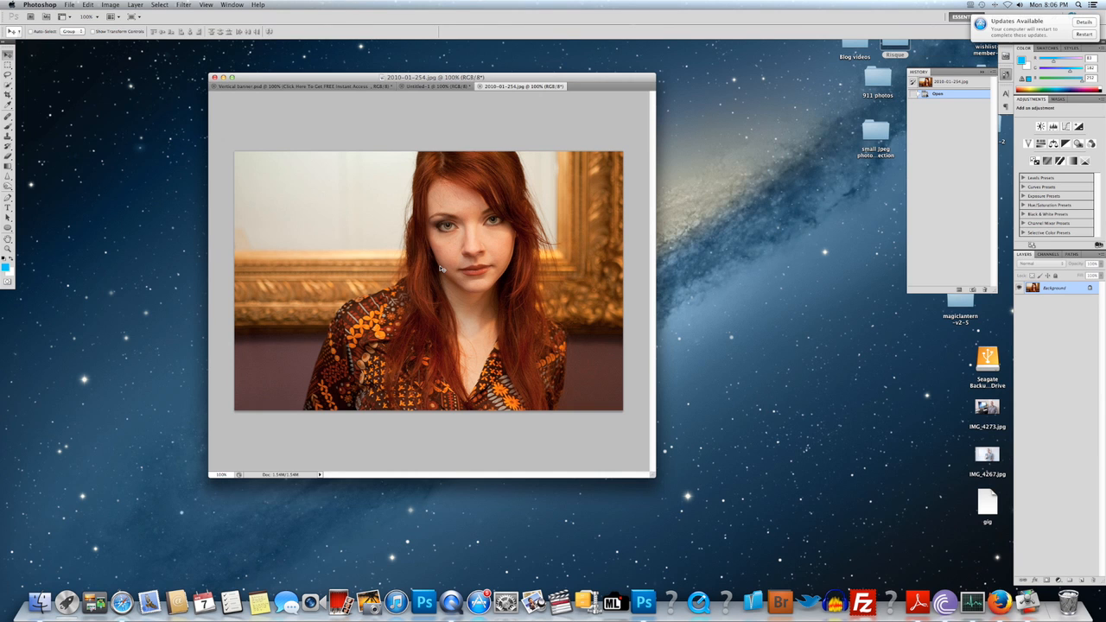
drag(441, 268, 436, 228)
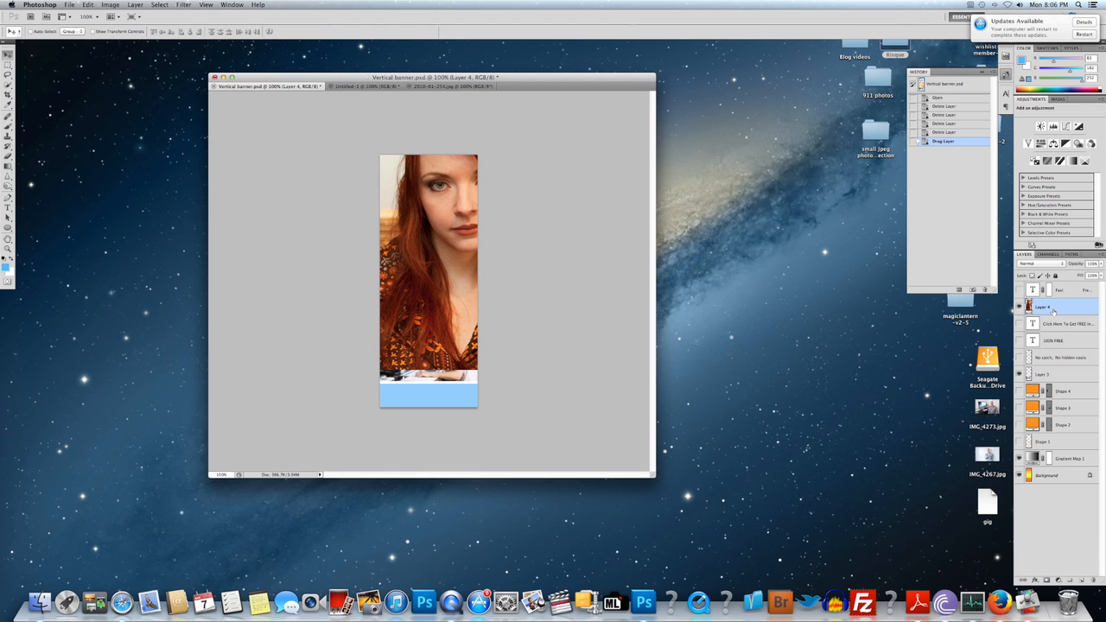
key(super+t)
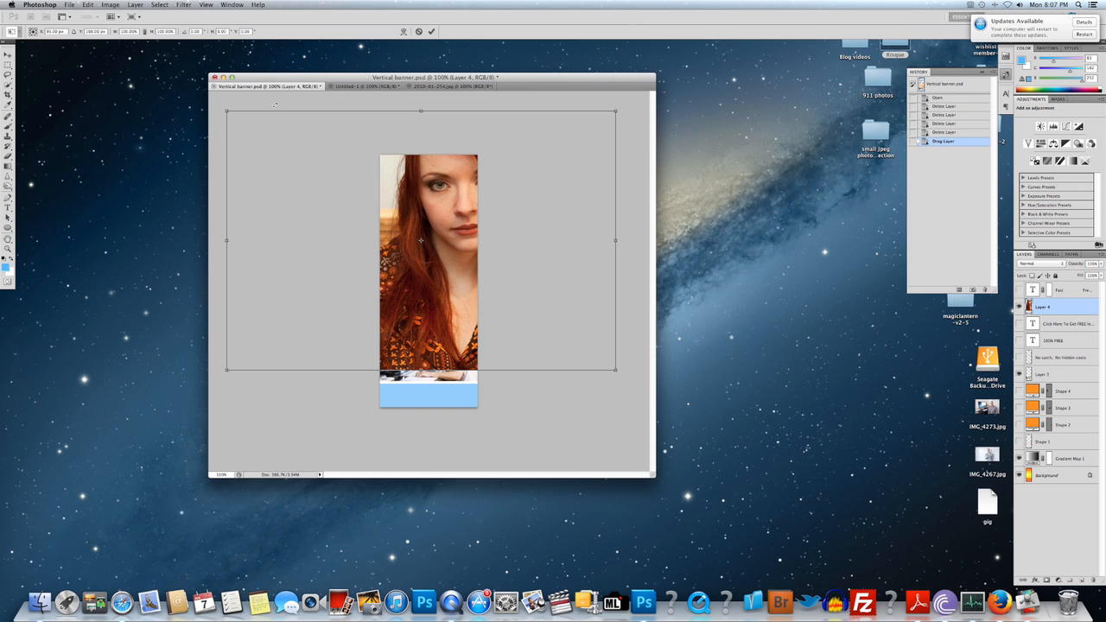
drag(278, 78, 262, 77)
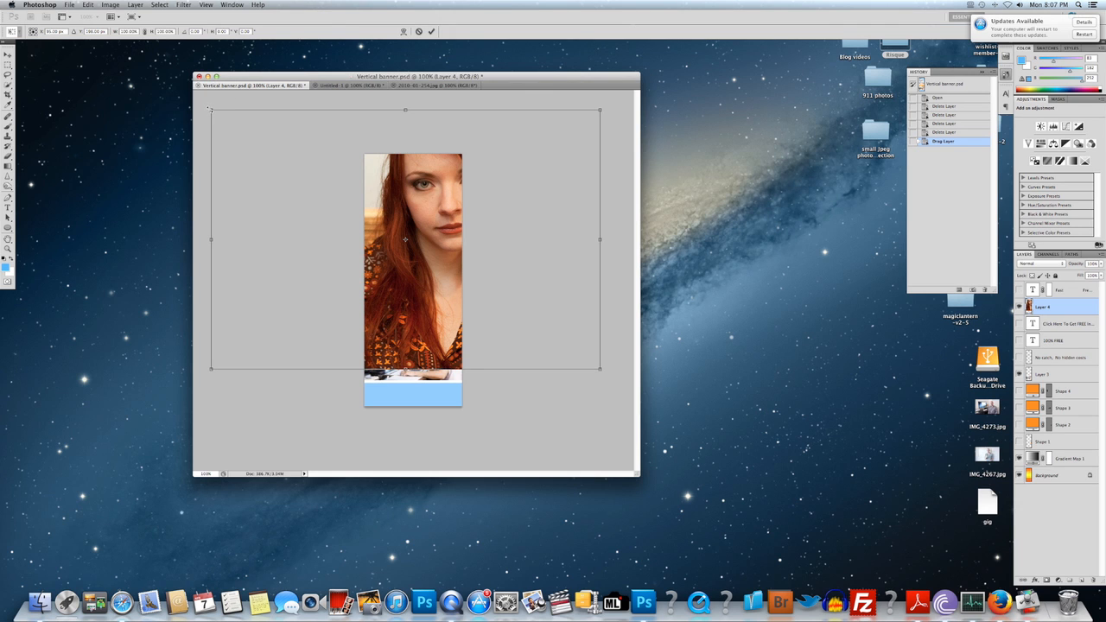
drag(208, 108, 399, 258)
drag(414, 275, 442, 303)
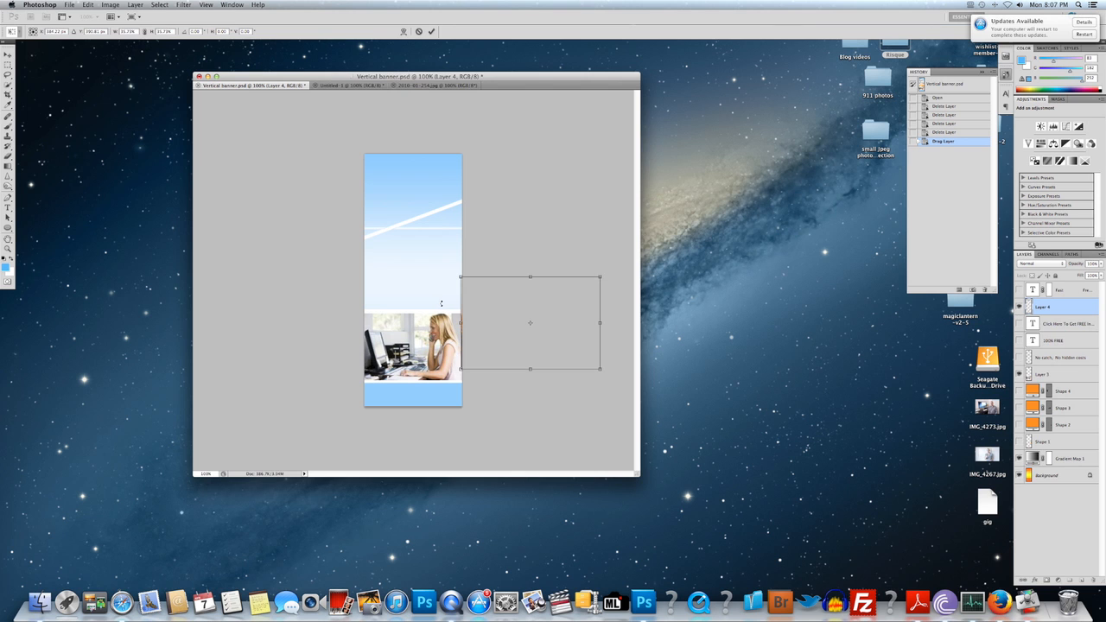
Fit the portrait exactly over the banner's photo of the woman at a computer, at about 25% scale, and apply the transform
drag(512, 311, 414, 336)
drag(348, 277, 364, 294)
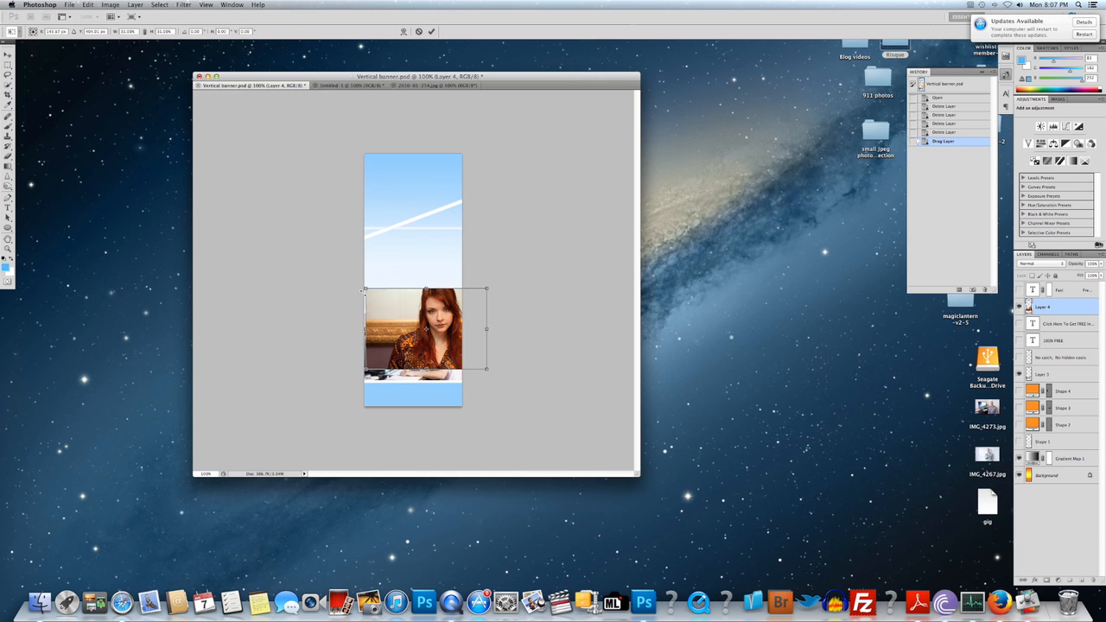
drag(492, 290, 413, 303)
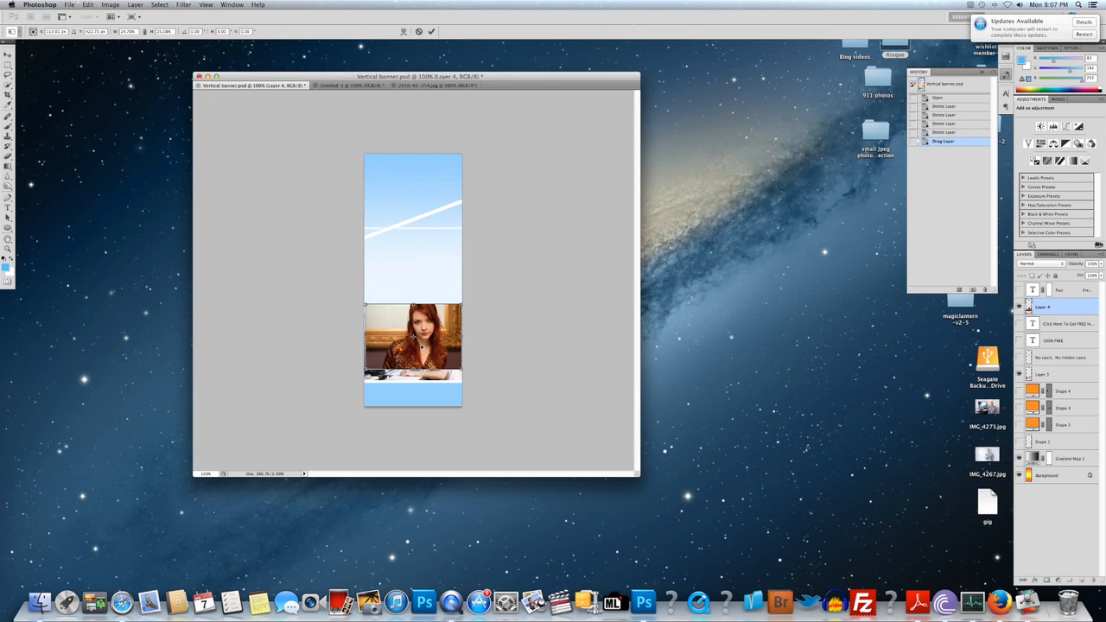
drag(422, 344, 427, 349)
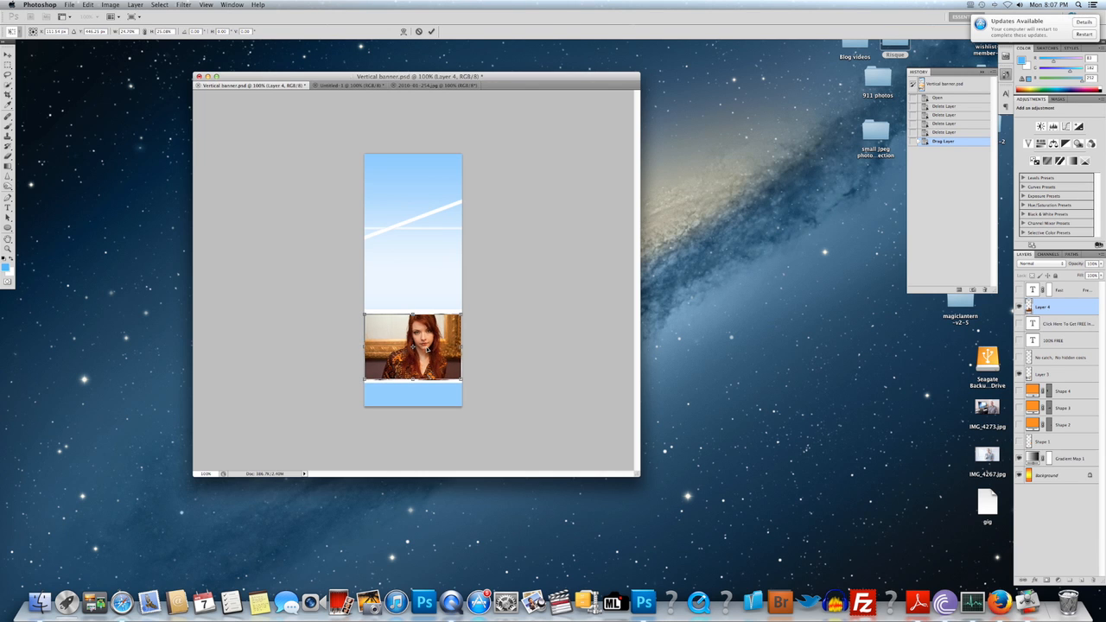
drag(427, 349, 427, 348)
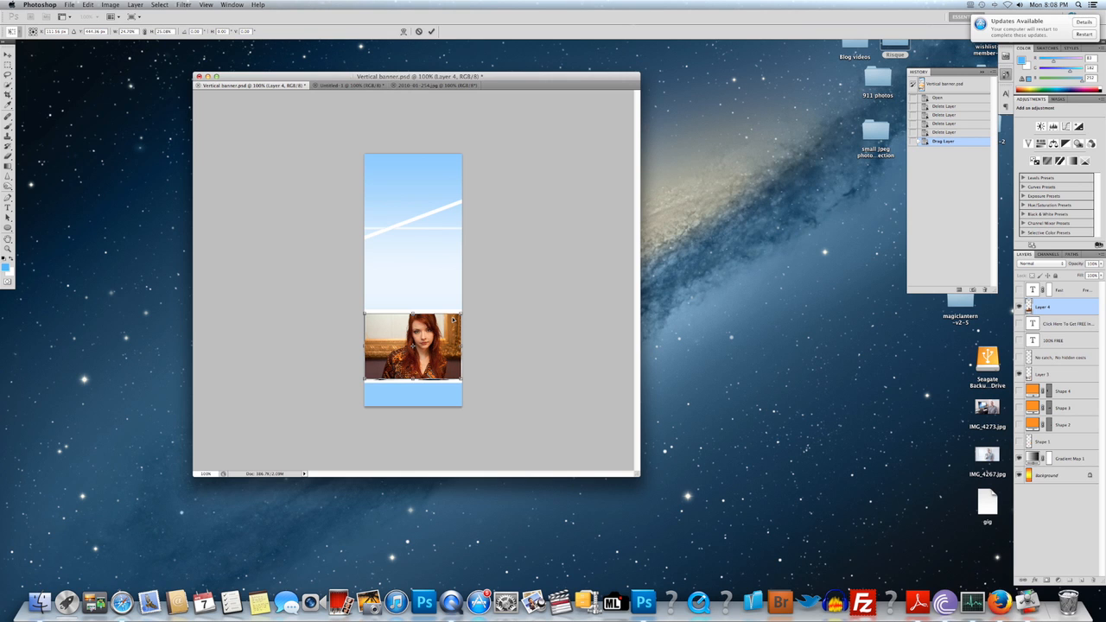
key(Return)
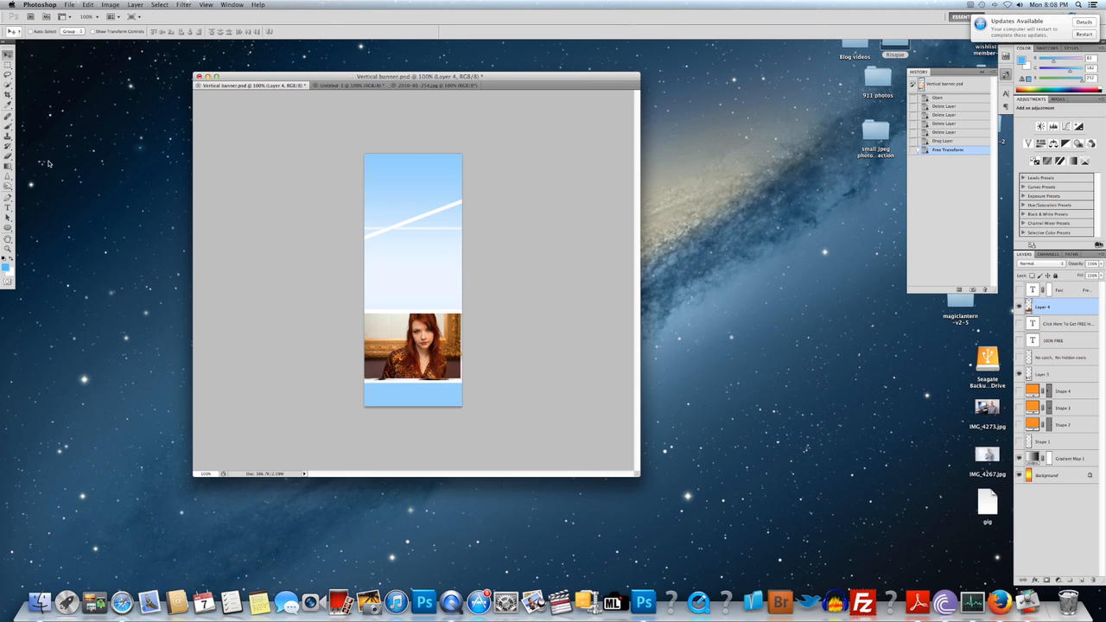
Draw a horizontal text box across the upper part of the banner, slightly wider than the canvas
click(8, 115)
click(8, 186)
click(7, 207)
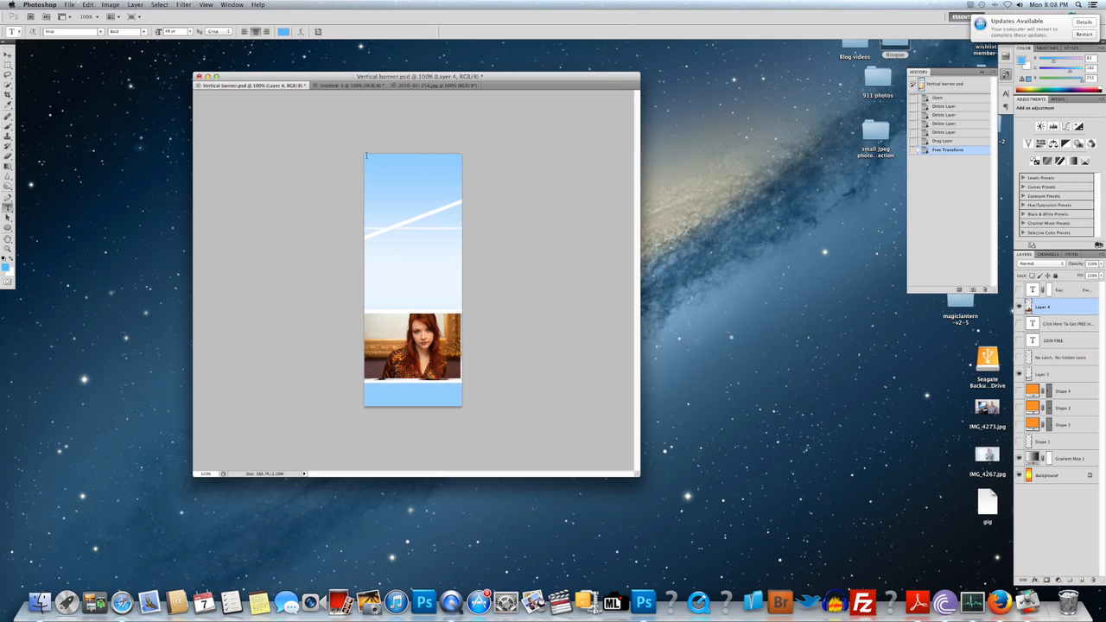
drag(365, 156, 472, 222)
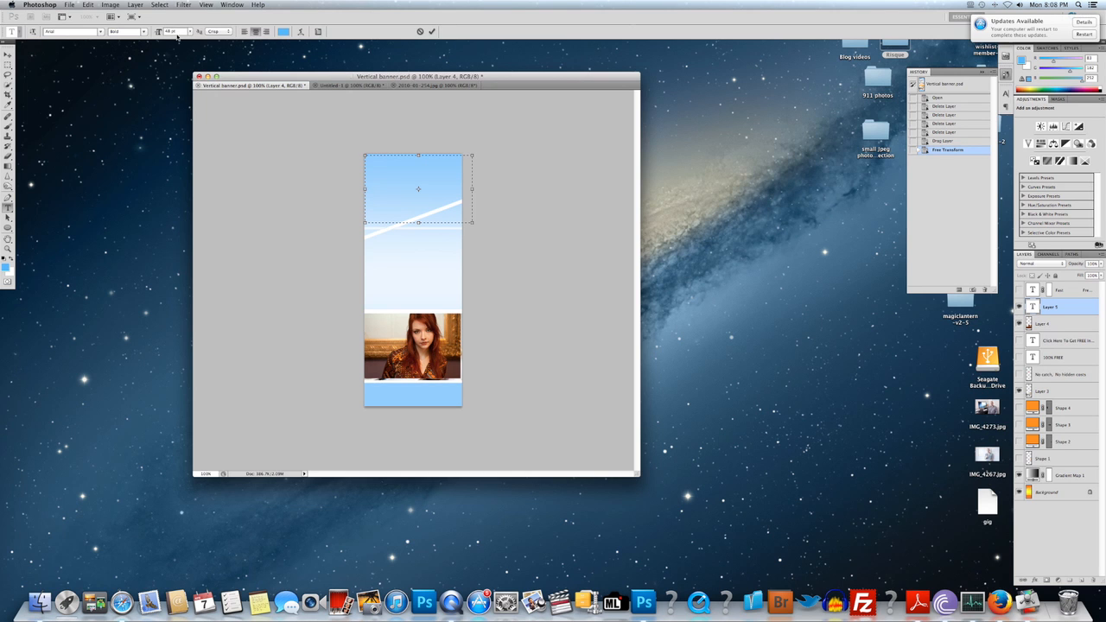
Set the new text's font to Arial Black and its colour to near-white #fdfdfd
click(100, 32)
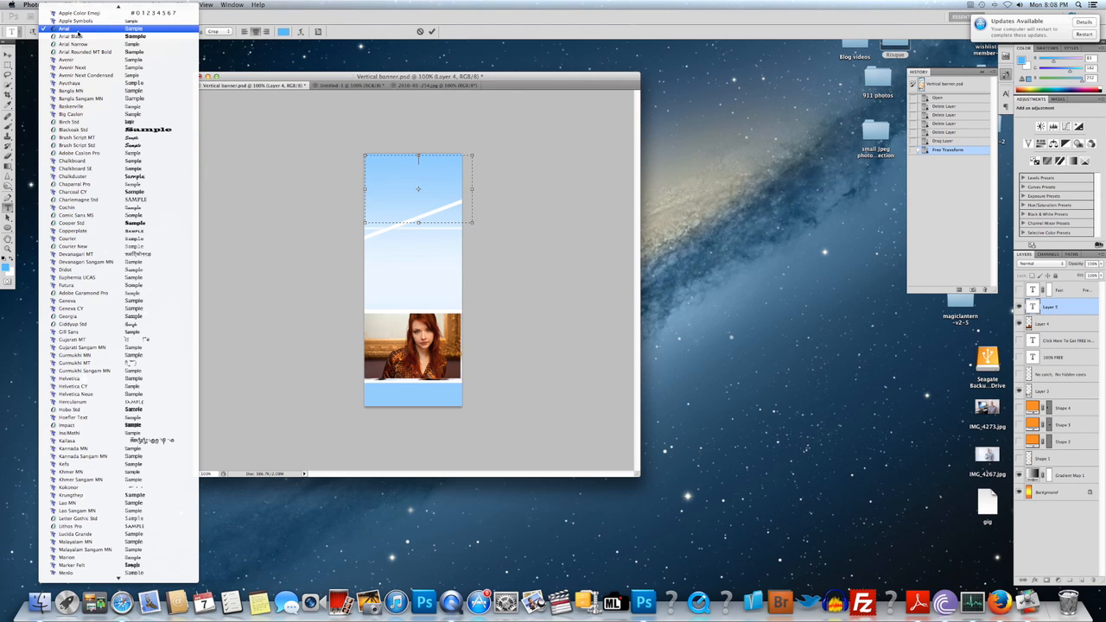
click(89, 37)
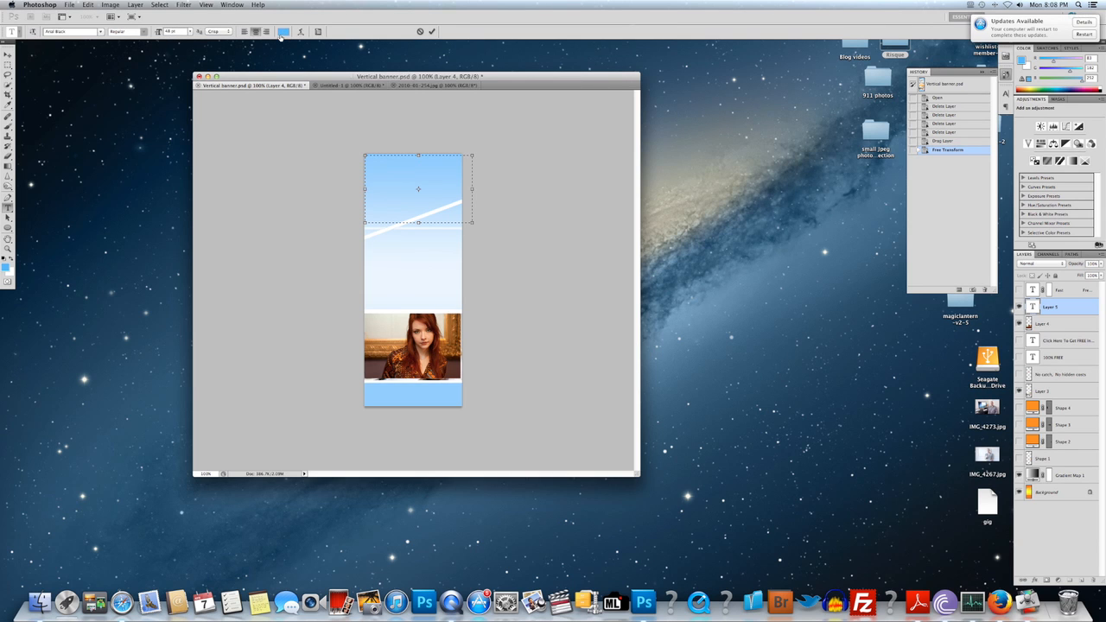
click(283, 32)
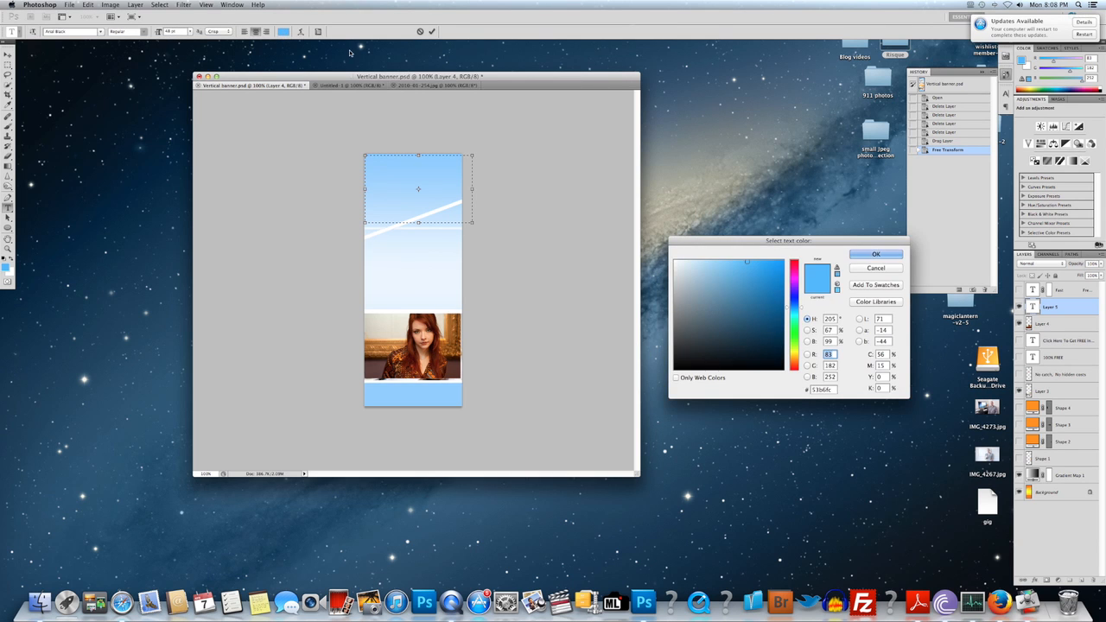
click(674, 260)
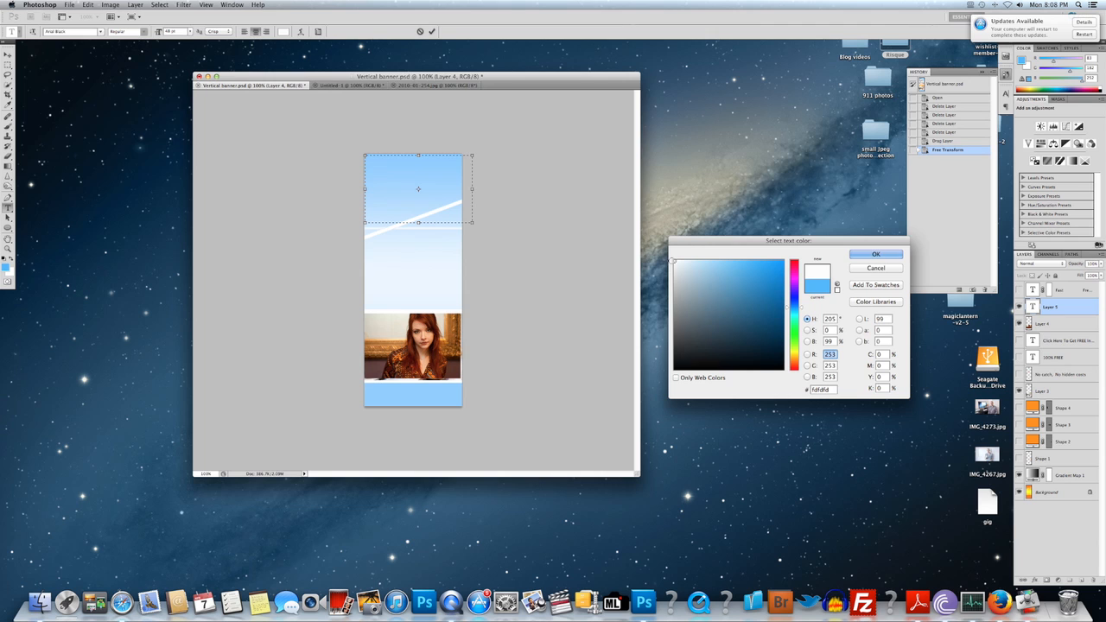
key(Return)
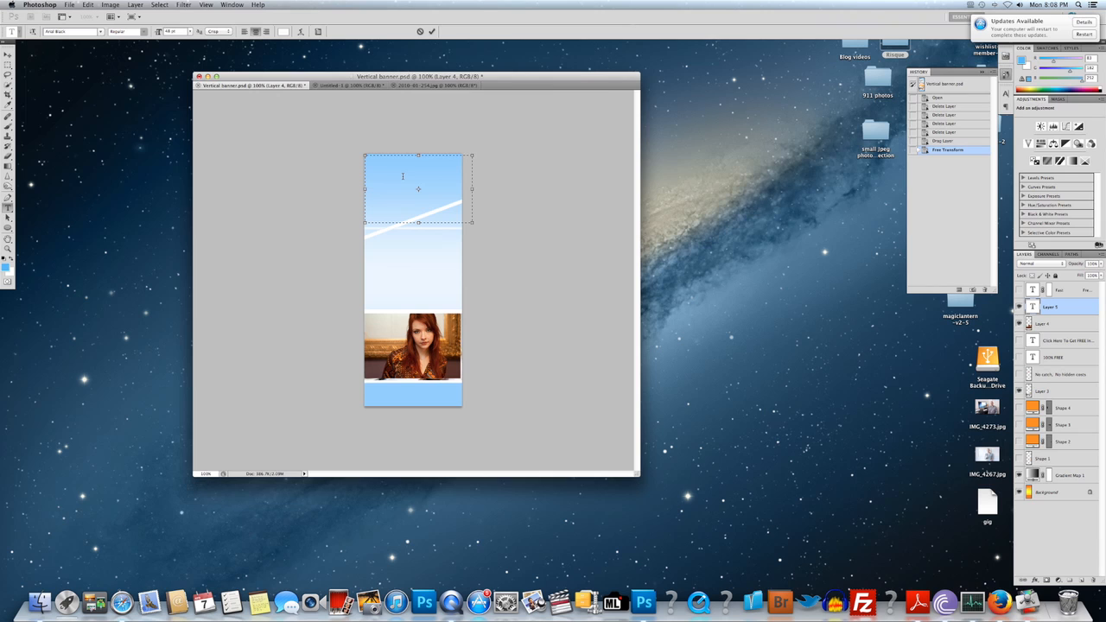
text(asf)
key(BackSpace)
key(BackSpace)
key(BackSpace)
key(BackSpace)
Set the text size to 72 pt and enter the centred headline "The fast Freedom Income system" in the text box
click(190, 32)
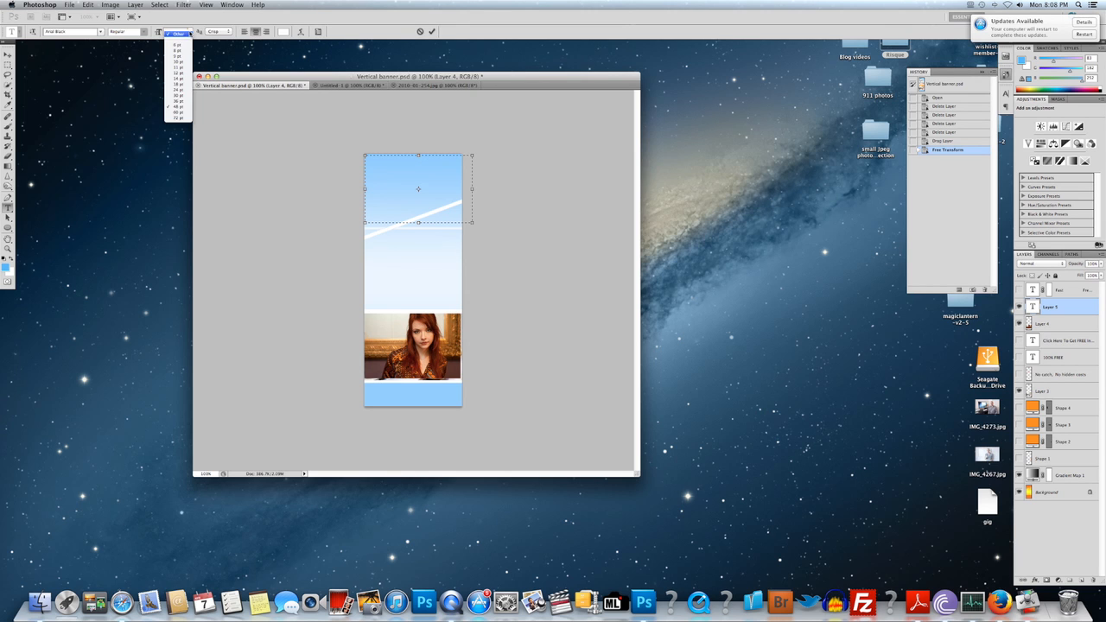
click(180, 118)
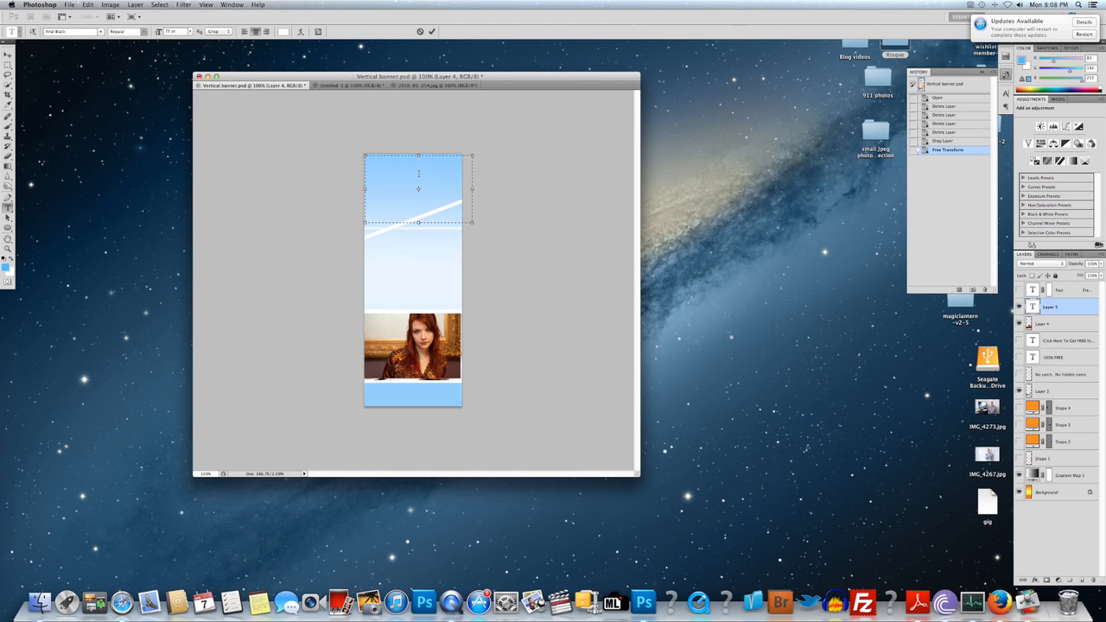
click(418, 174)
text(The)
text( fas)
text(t)
text(Freedom)
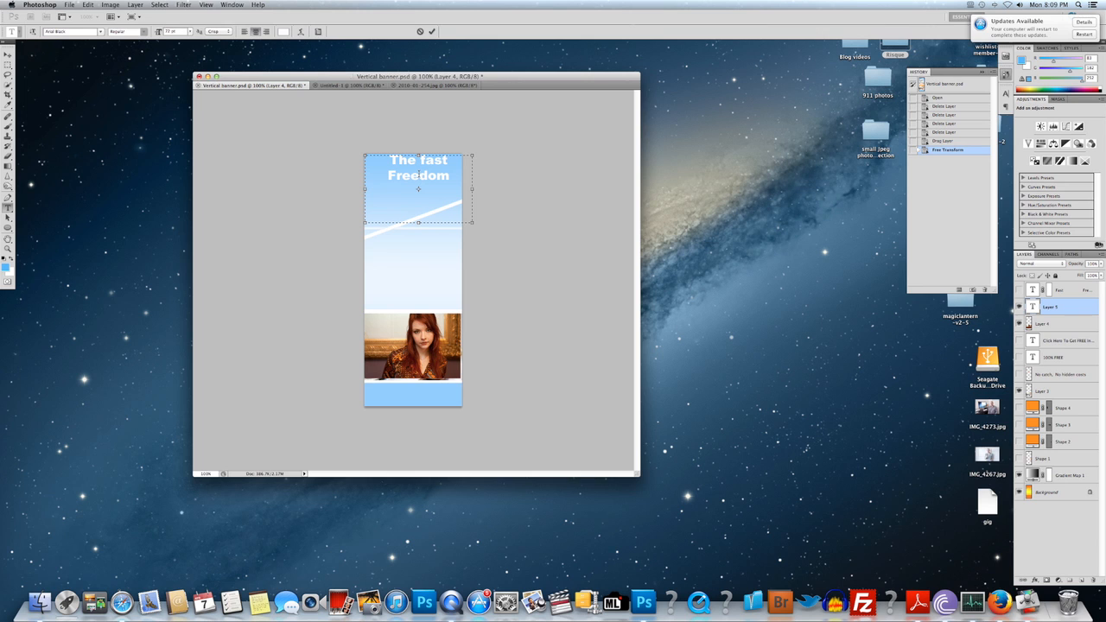
text(incomeI)
click(463, 188)
text(system)
Move and rotate the headline text box so the text rises along the slanted white line
mouse_move(488, 142)
mouse_down()
mouse_move(471, 123)
mouse_move(509, 163)
mouse_move(482, 151)
mouse_up()
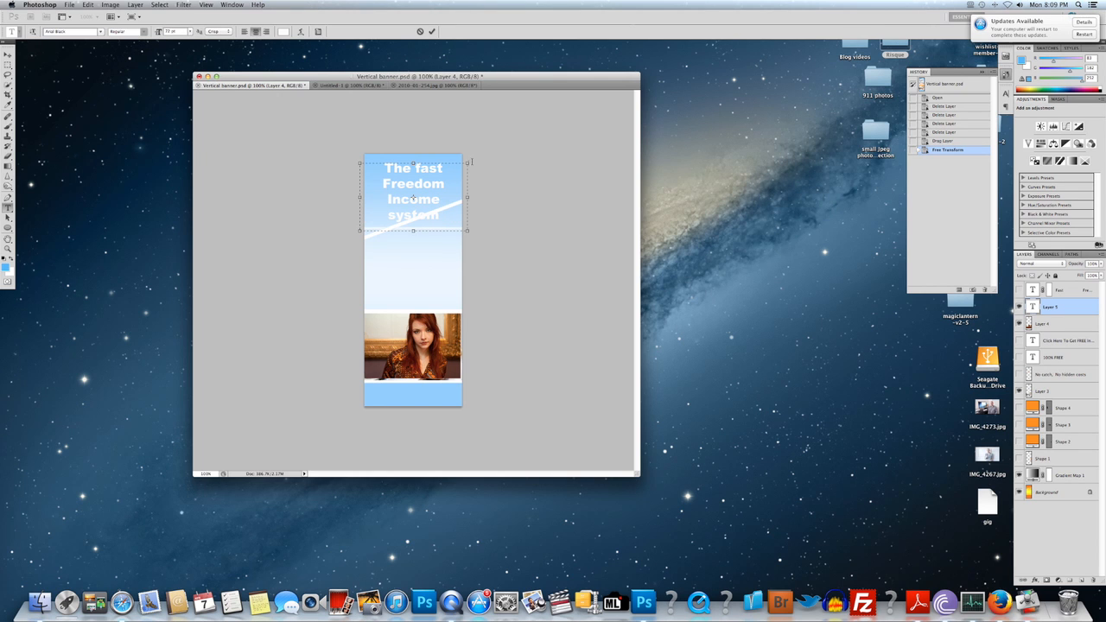
drag(473, 158, 460, 132)
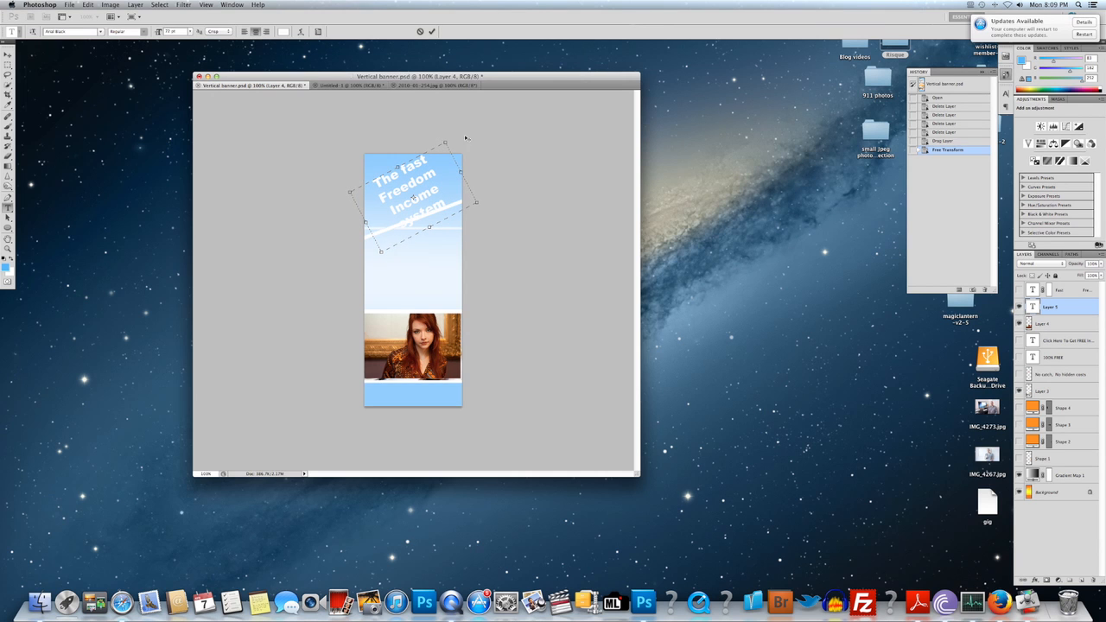
drag(476, 172, 469, 175)
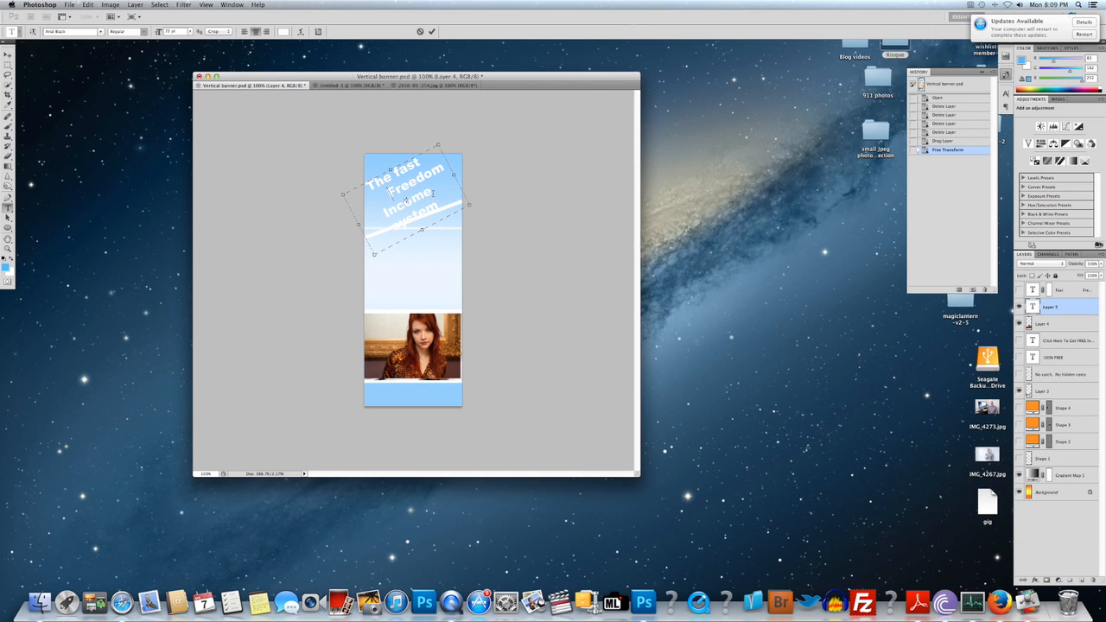
Rework the headline's last lines and widen the text box so "Income system" fits on a single line
key(Delete)
key(Delete)
key(Delete)
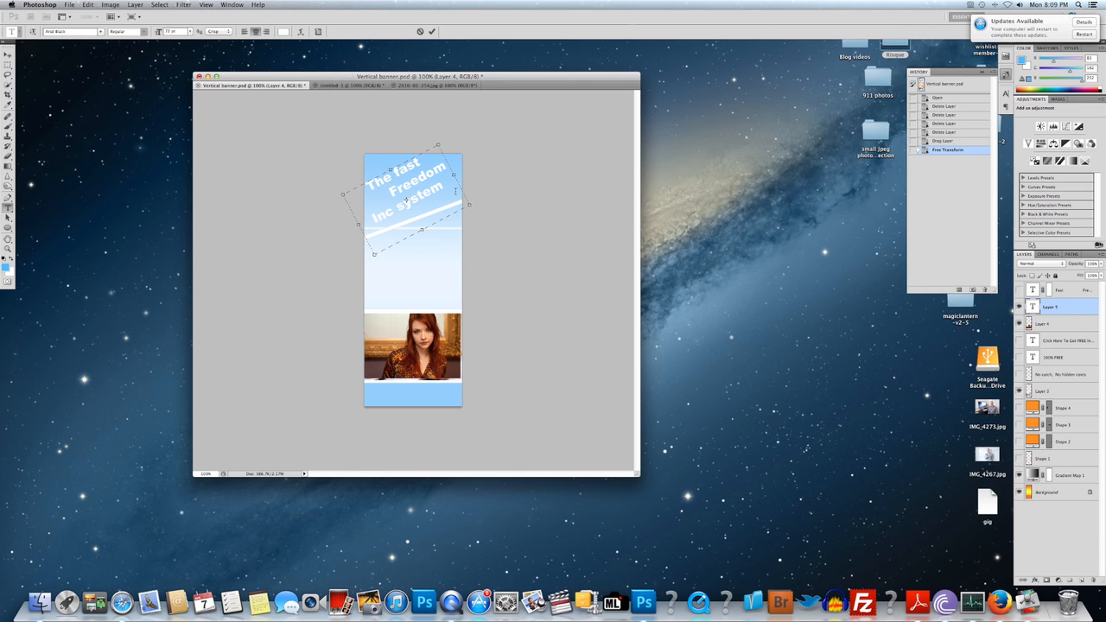
text(ome)
drag(358, 224, 352, 228)
Fine-tune the headline box's position and rotation so its text sits parallel just above the slanted white line
drag(475, 149, 487, 143)
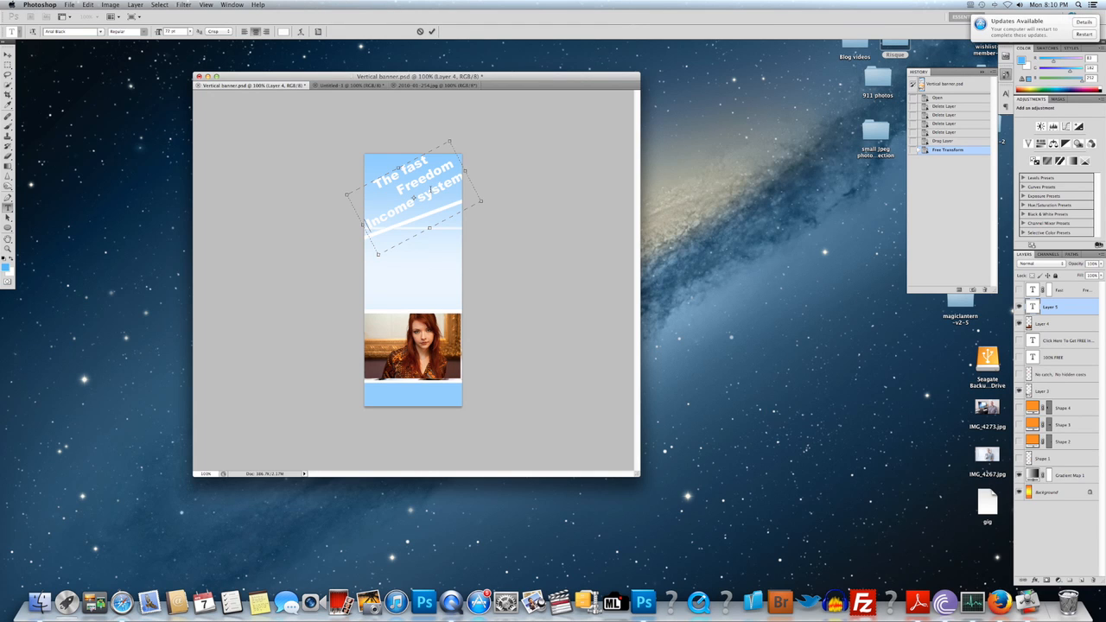
drag(481, 159, 480, 161)
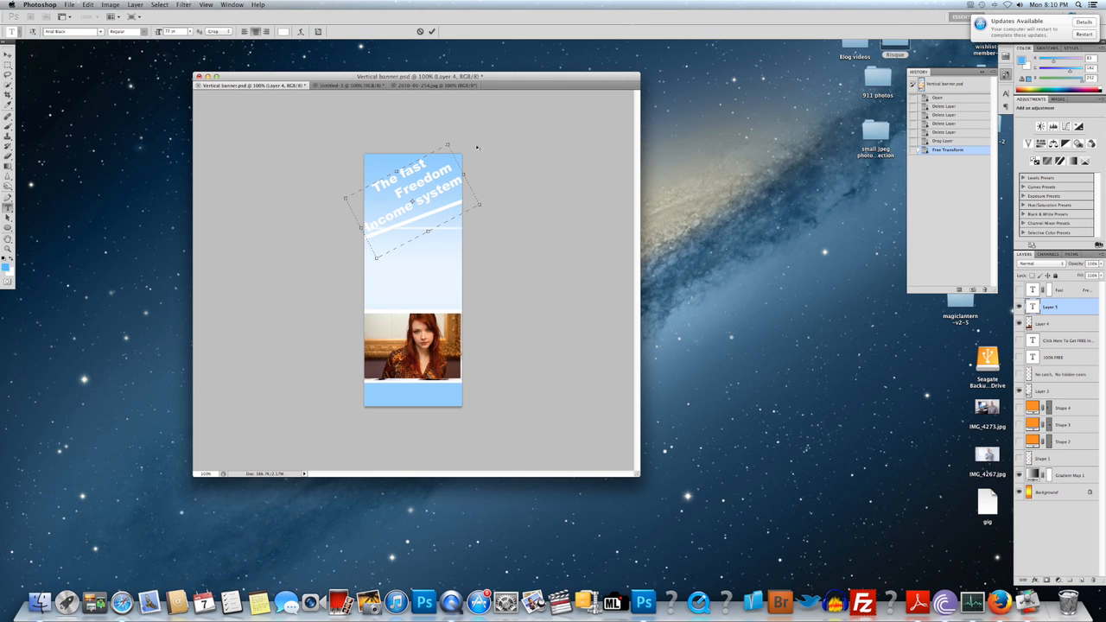
drag(451, 139, 454, 140)
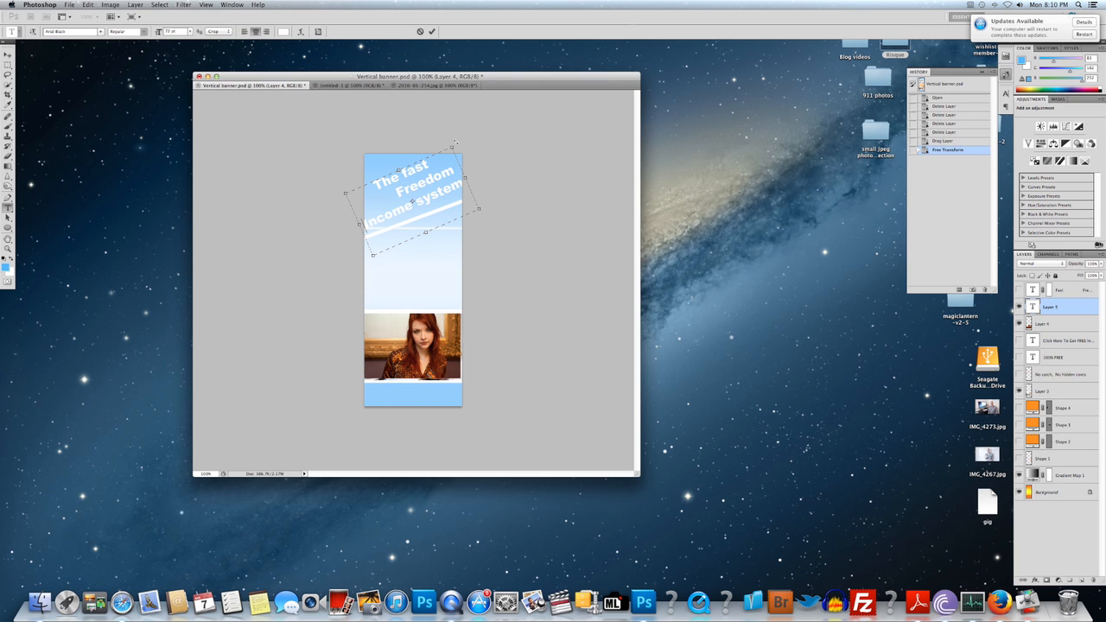
drag(469, 161, 469, 164)
Set the whole headline's text size to 60 pt
drag(471, 167, 379, 180)
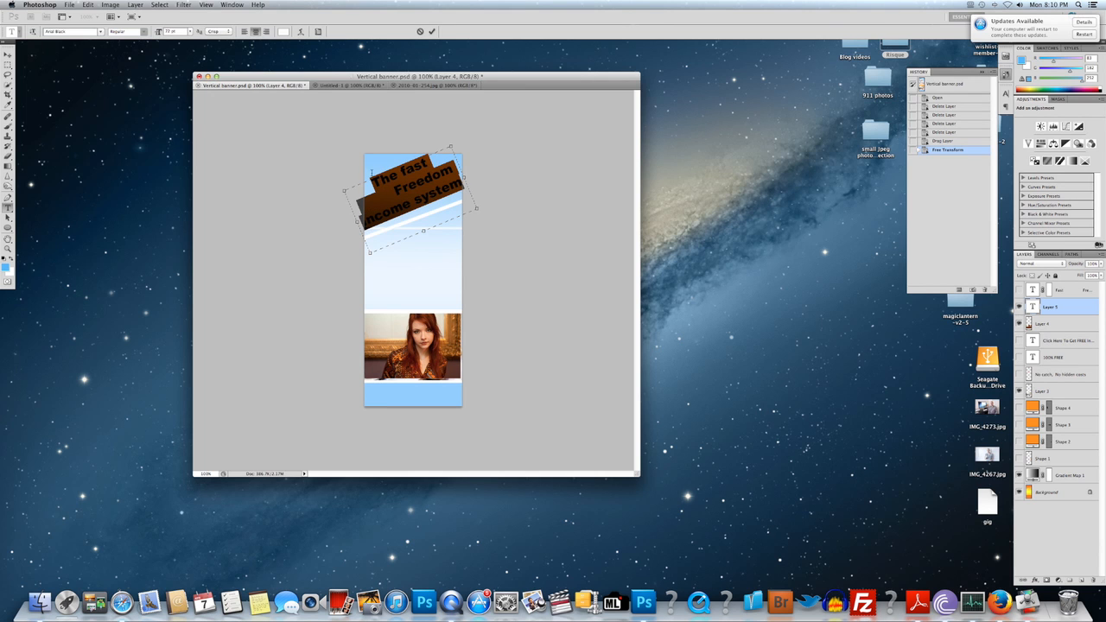
click(190, 31)
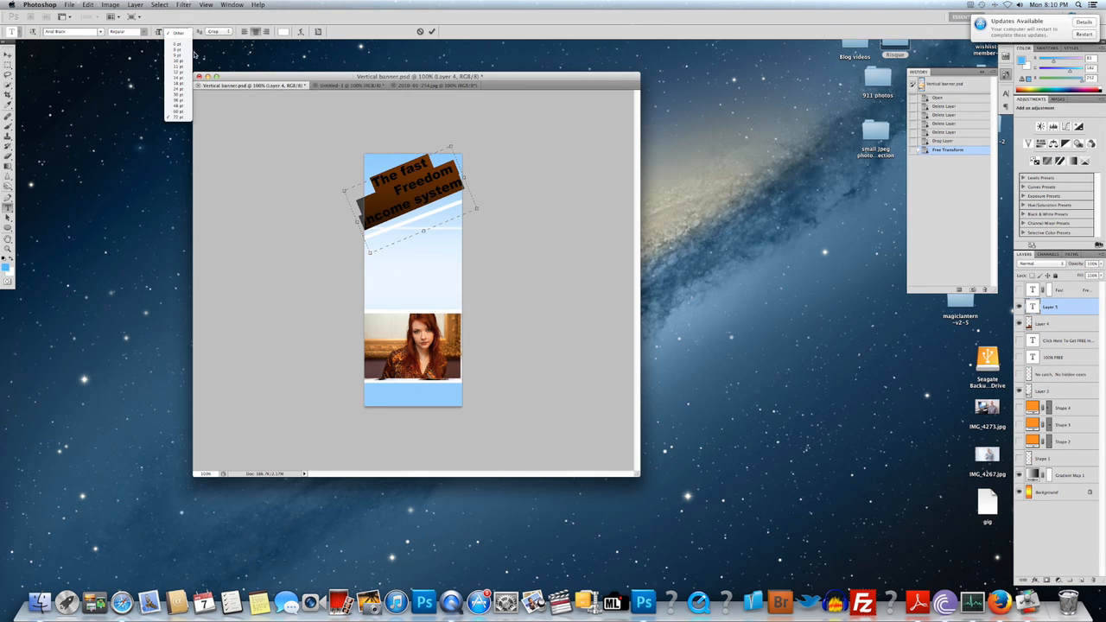
click(179, 110)
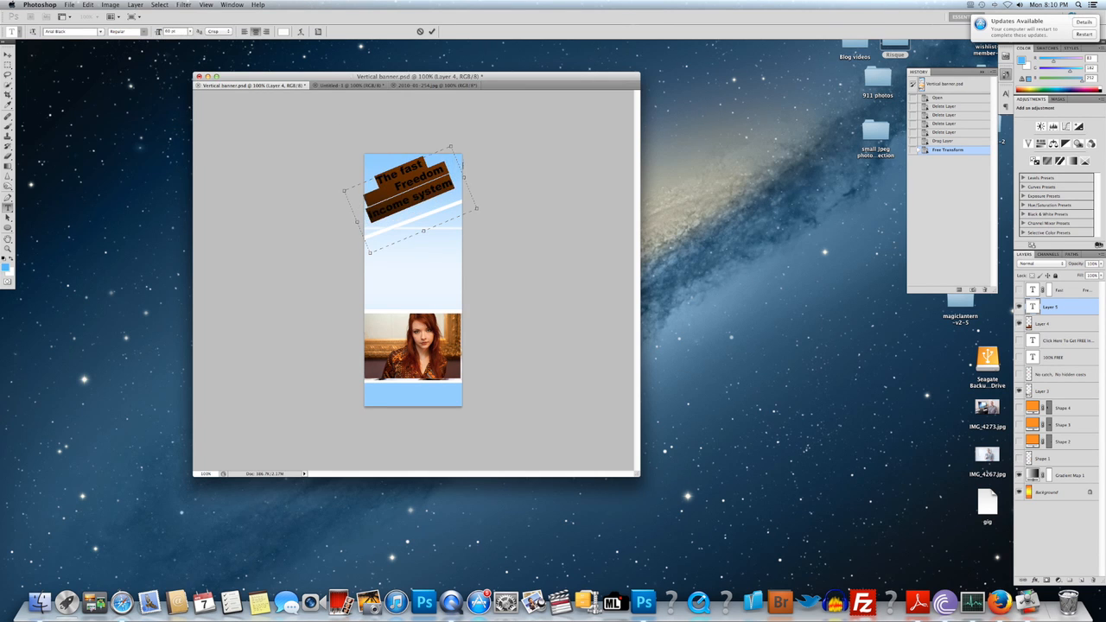
click(412, 181)
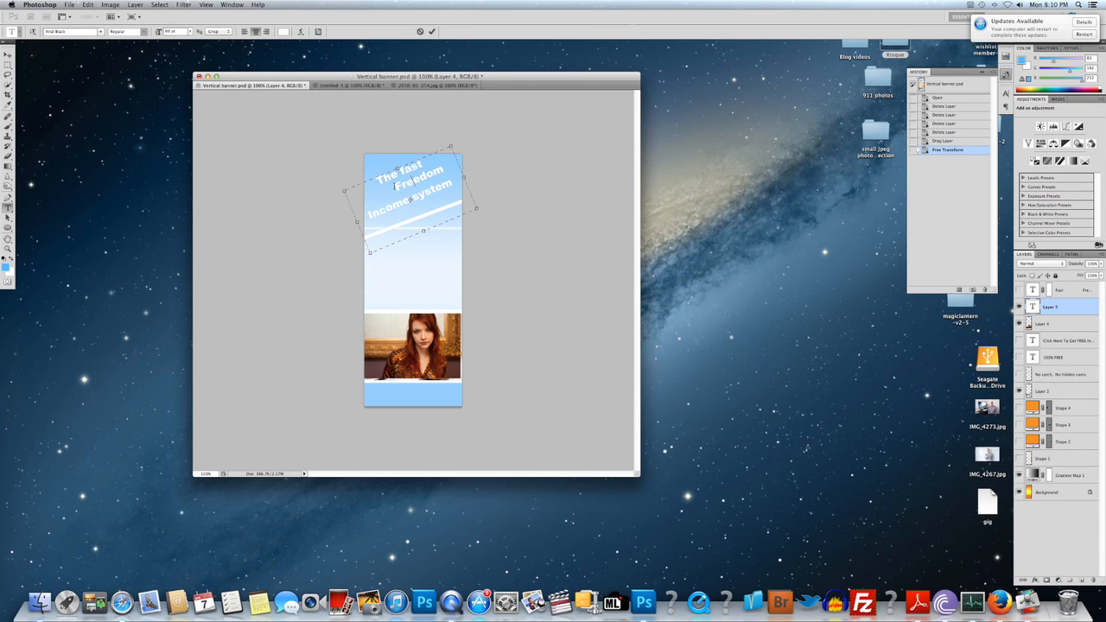
Enlarge the words "Freedom" and "The fast" in the headline to 72 pt
drag(396, 168, 443, 167)
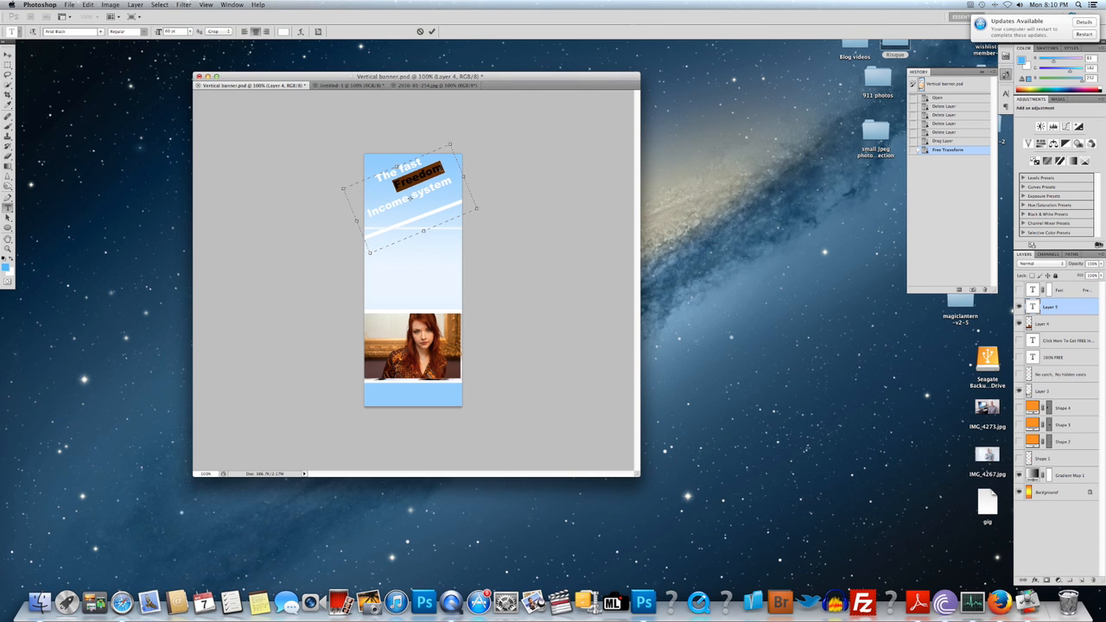
click(189, 34)
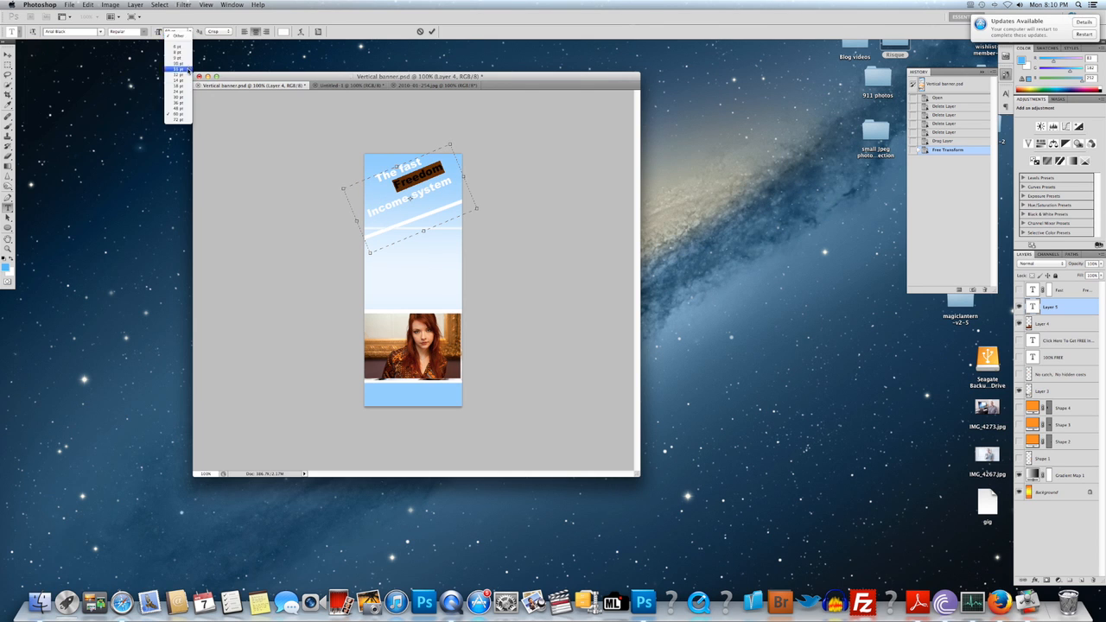
click(181, 121)
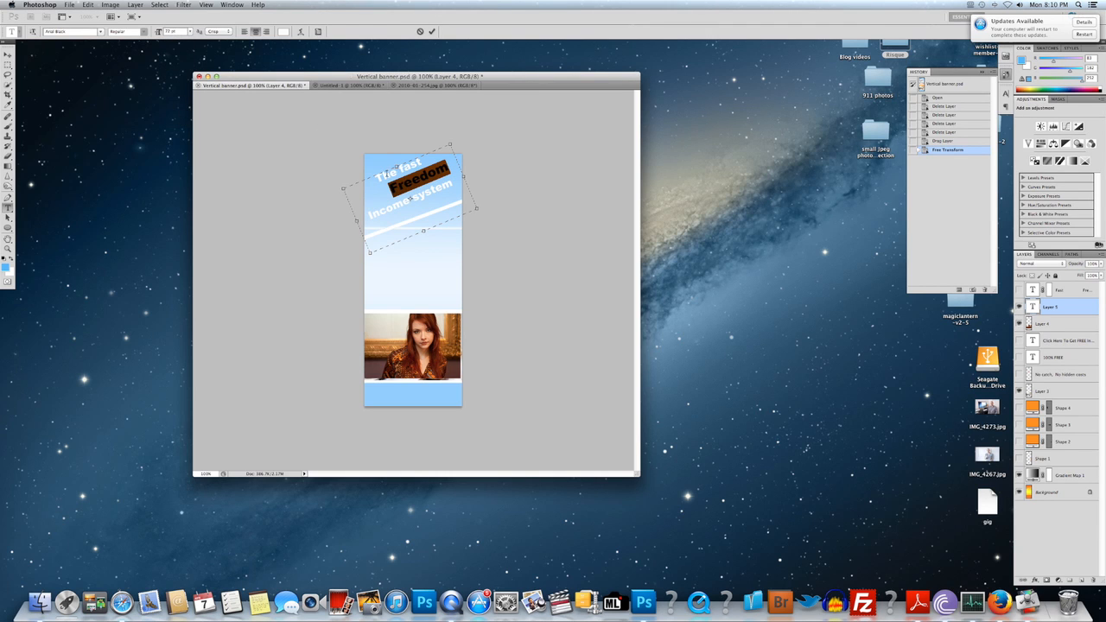
drag(396, 170, 372, 178)
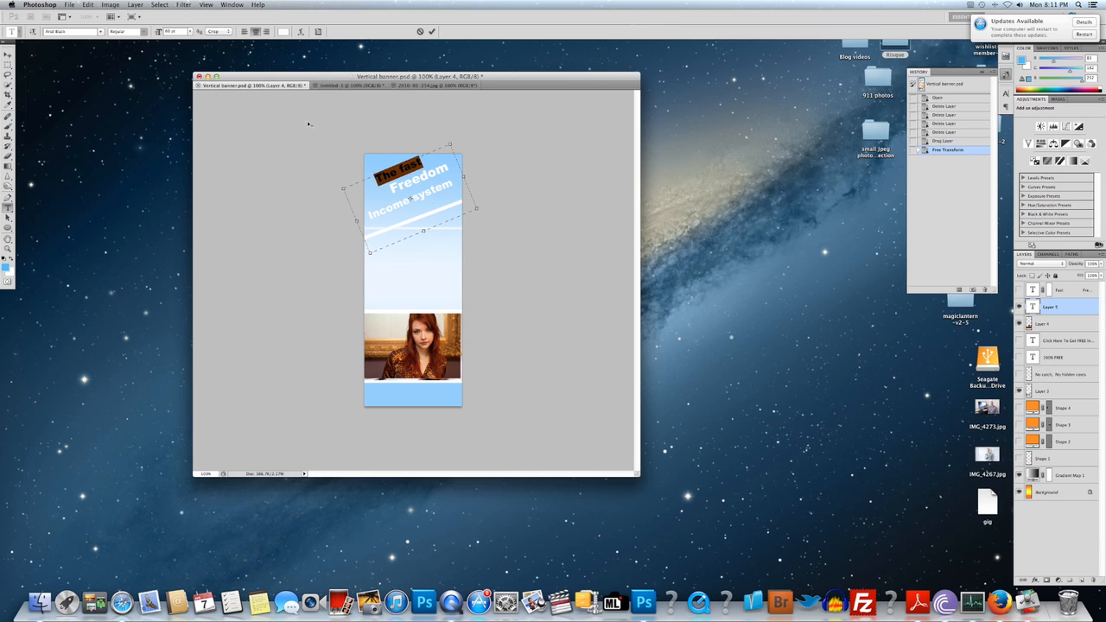
click(191, 34)
click(180, 119)
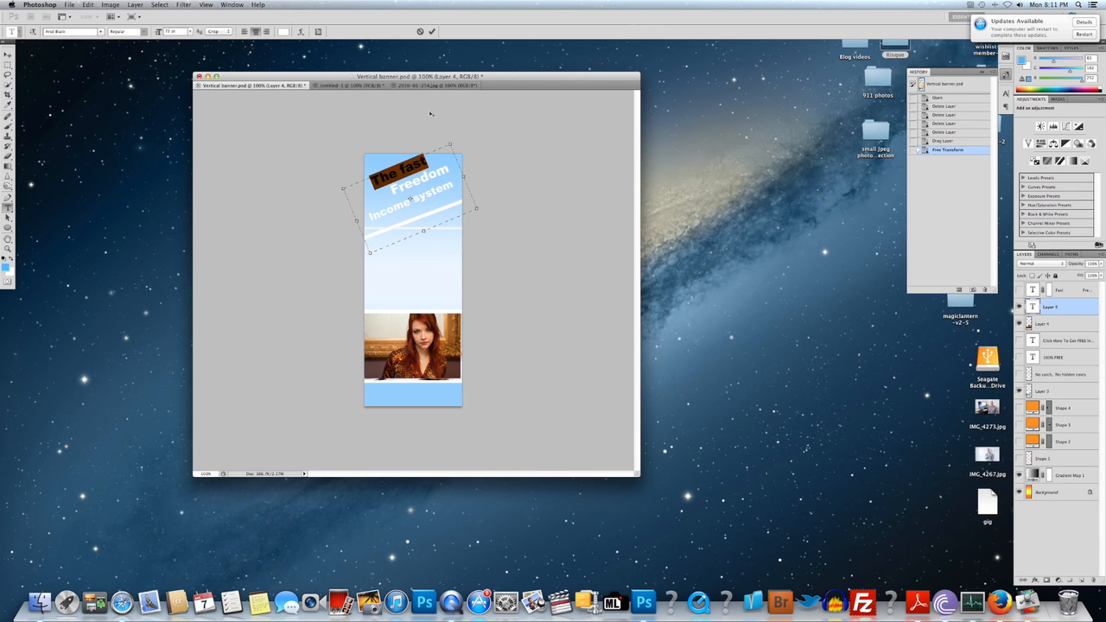
click(376, 173)
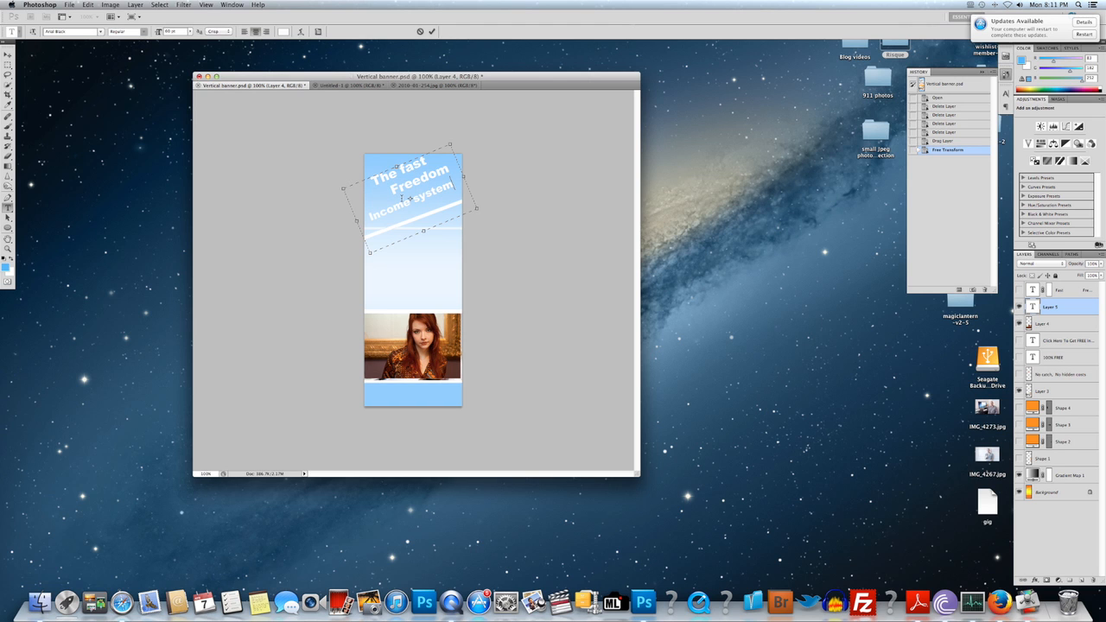
drag(393, 187, 451, 169)
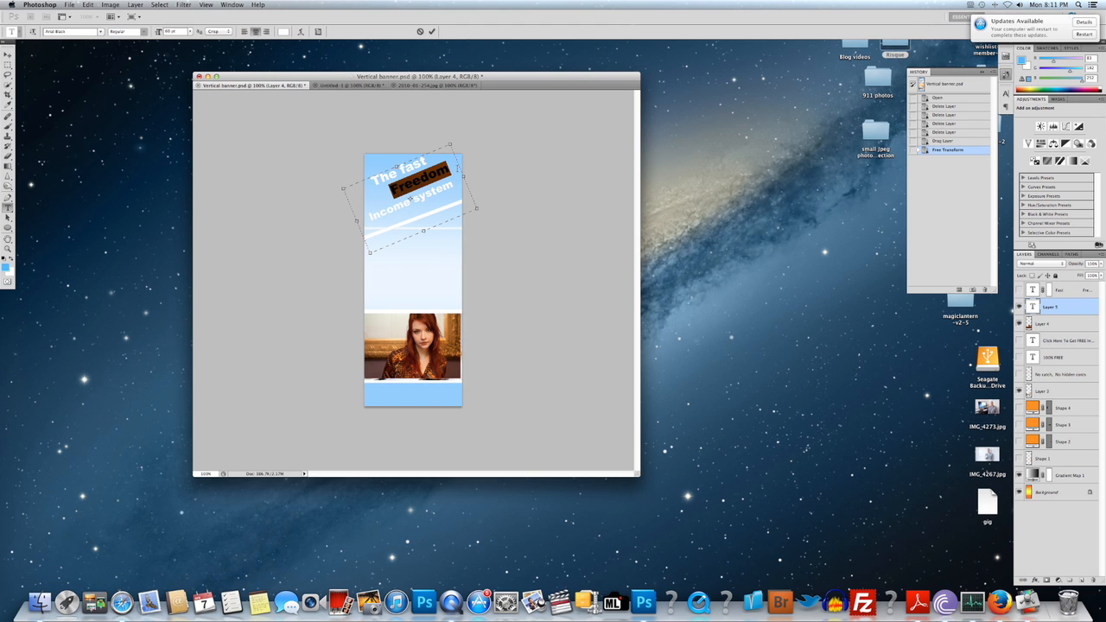
click(283, 31)
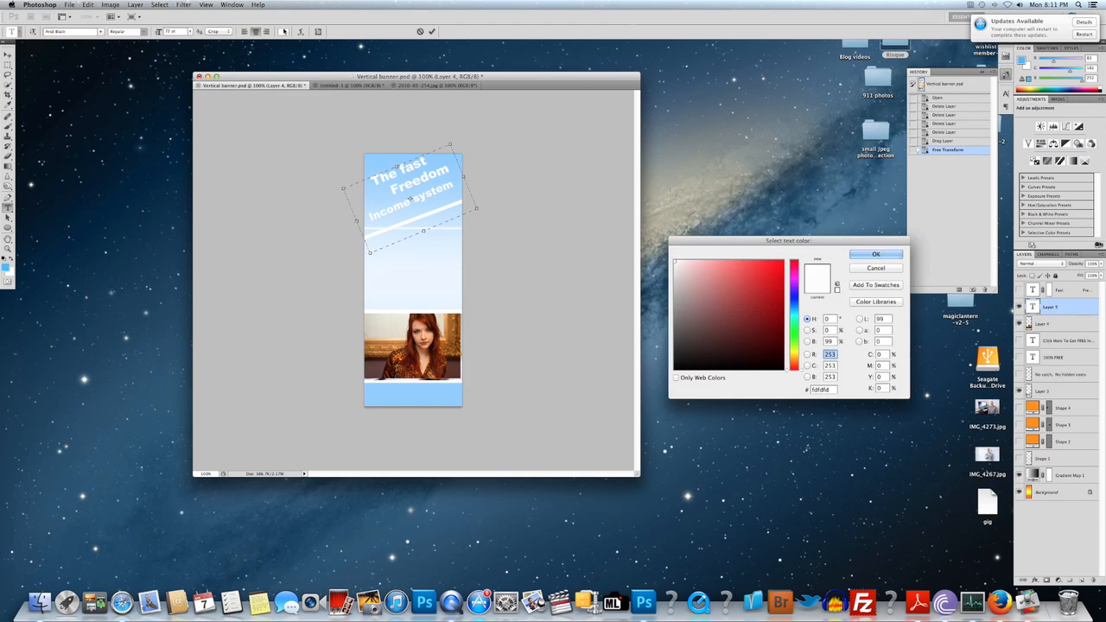
click(875, 253)
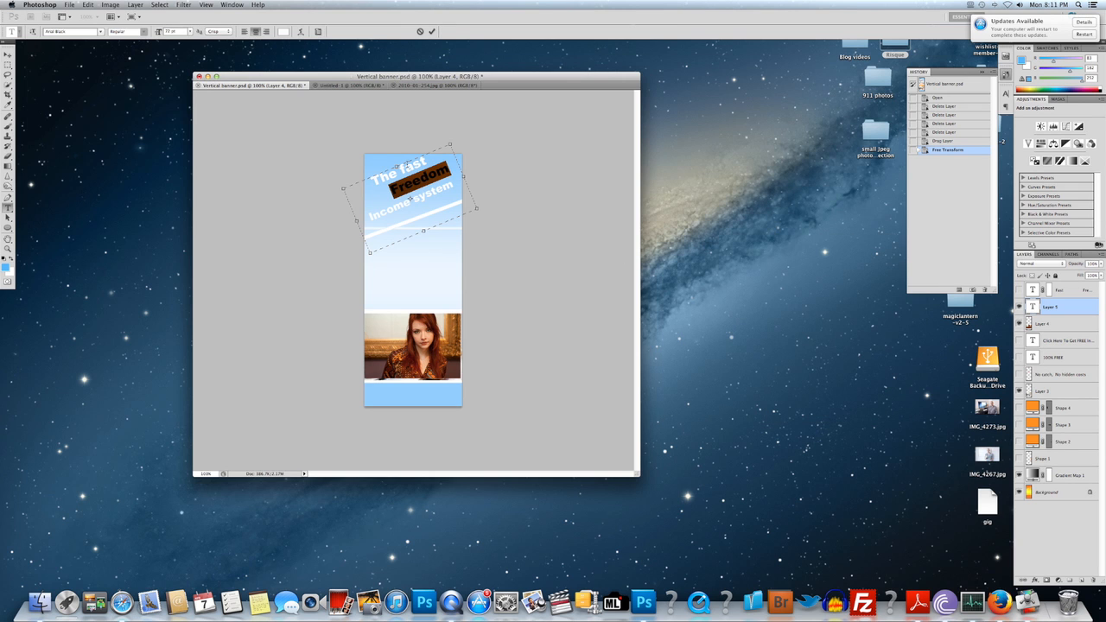
Switch to System Preferences, load the uPointer preferences, close them and return to the headline text in Photoshop
click(505, 602)
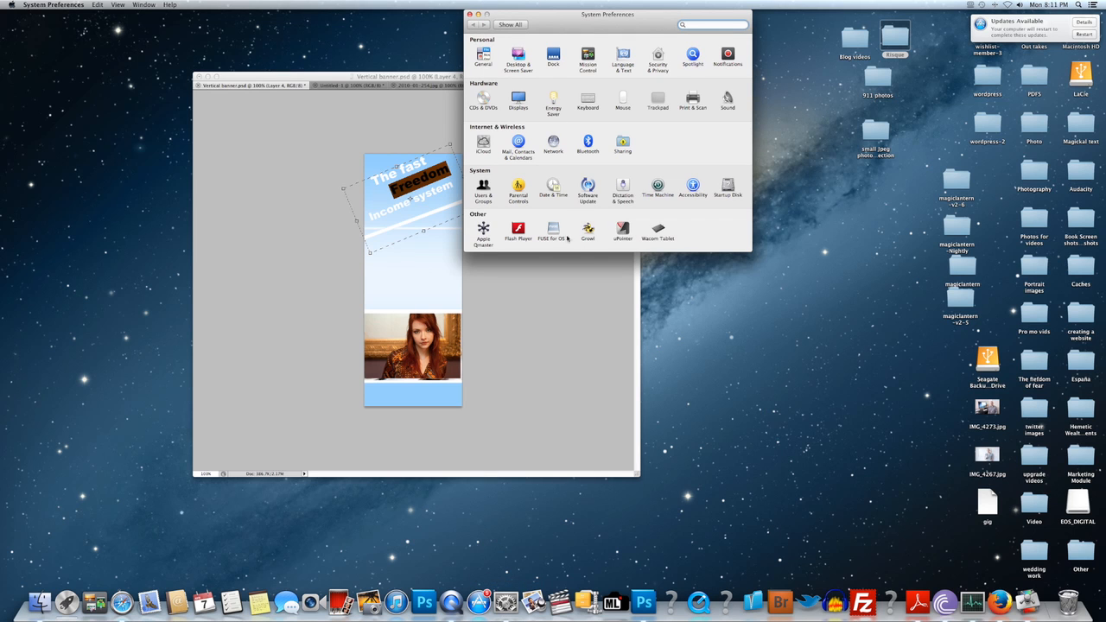
click(622, 230)
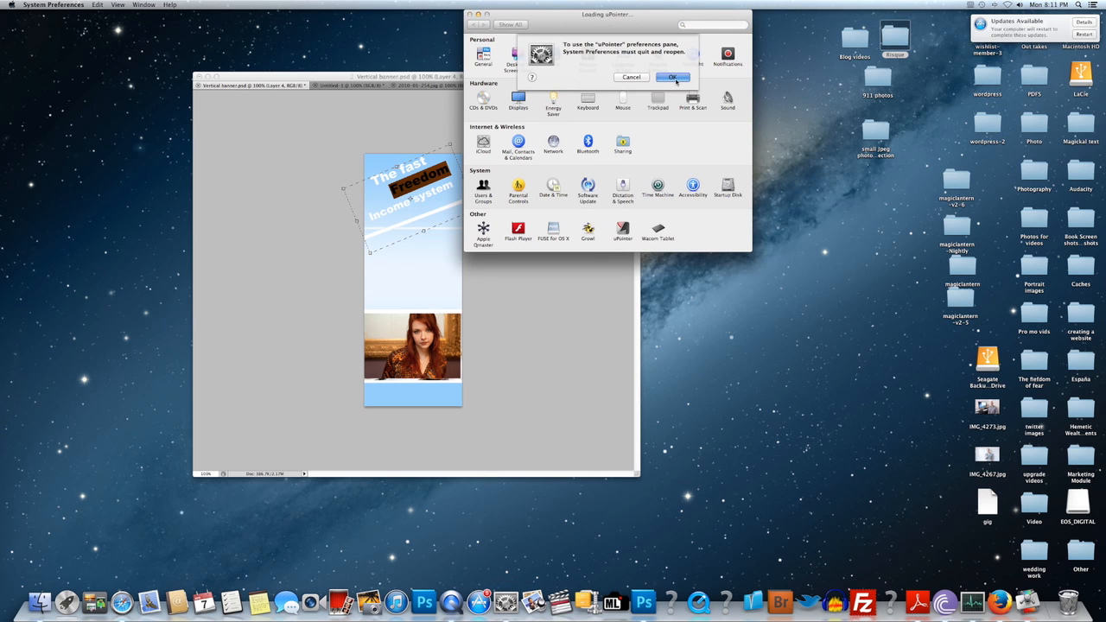
click(674, 78)
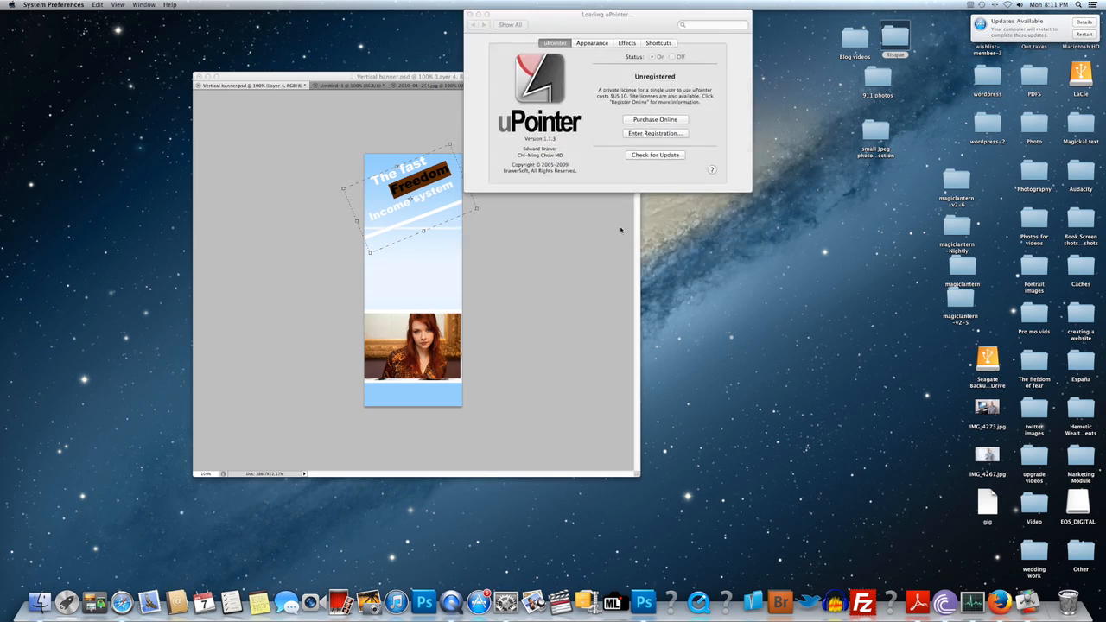
click(468, 15)
click(439, 194)
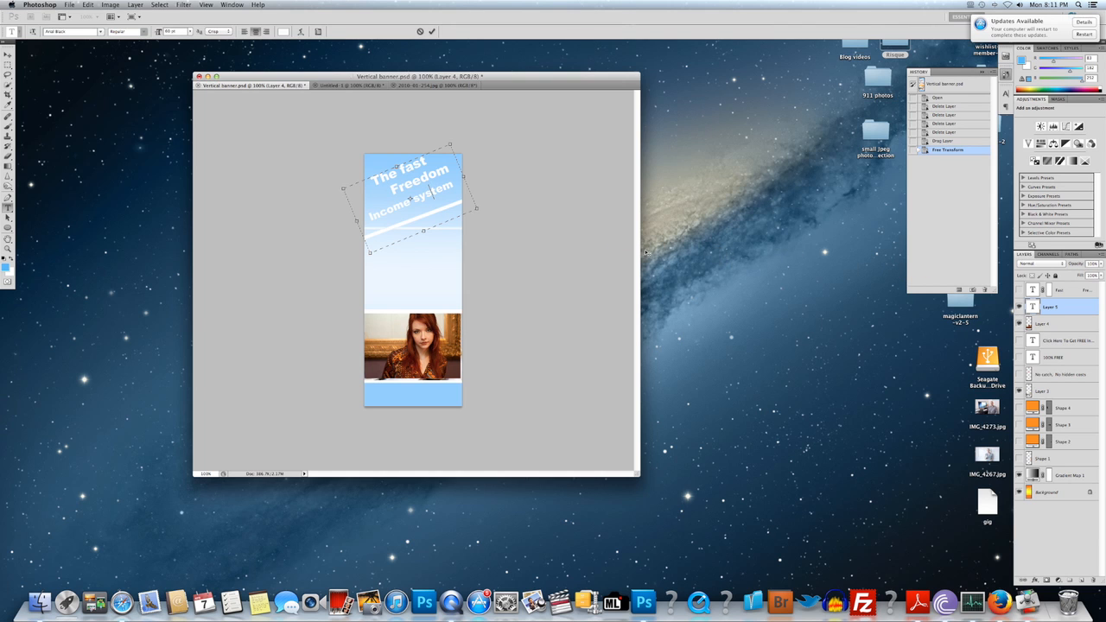
click(491, 174)
click(9, 209)
click(331, 370)
click(371, 384)
click(459, 412)
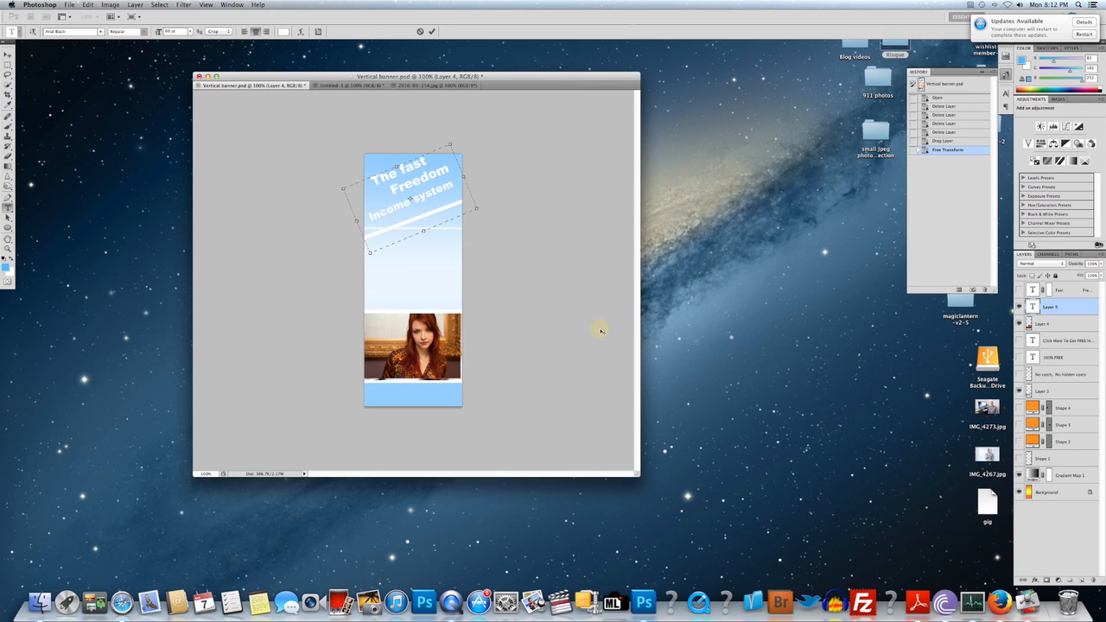
Commit the headline and show the text layers "Click Here To Get FREE Instant Access", "100% FREE" and "No catch, No hidden costs"
click(1020, 342)
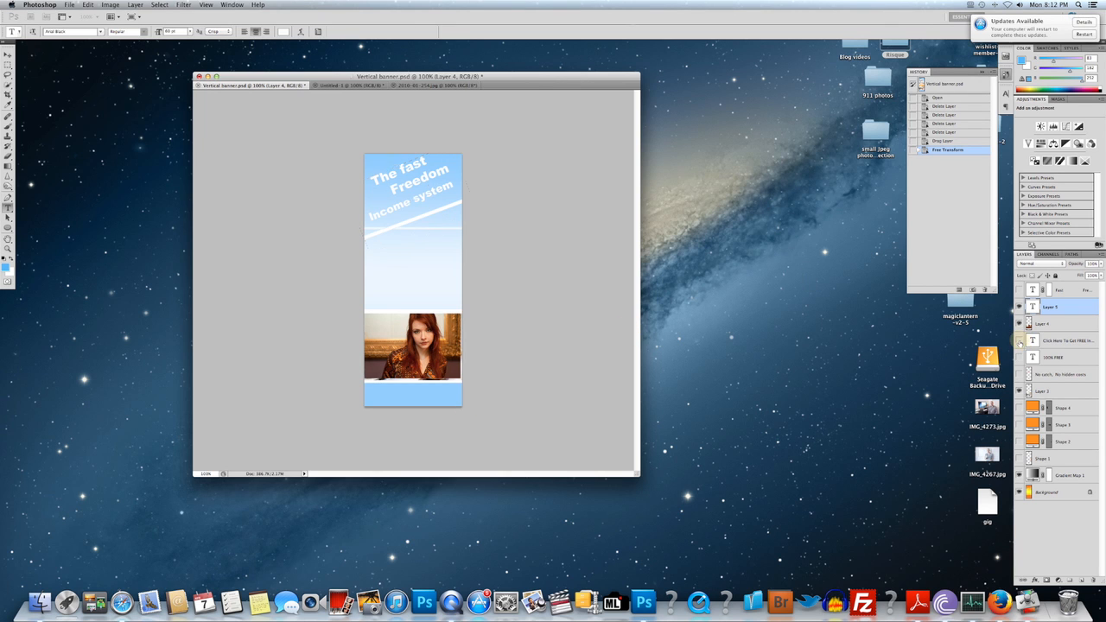
click(374, 392)
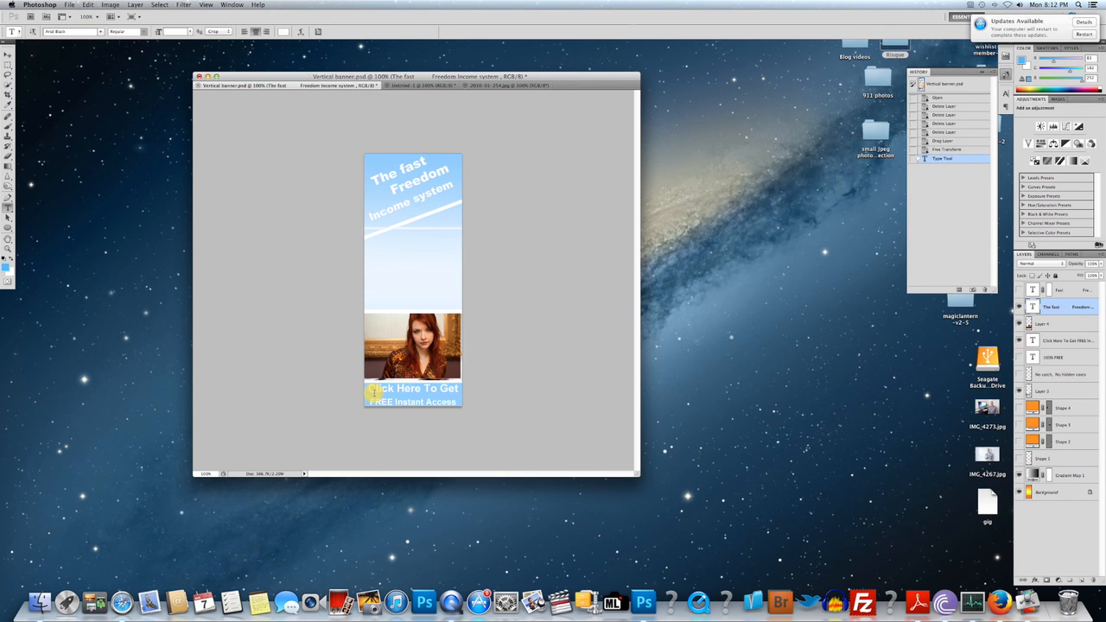
click(279, 349)
click(123, 243)
click(1019, 357)
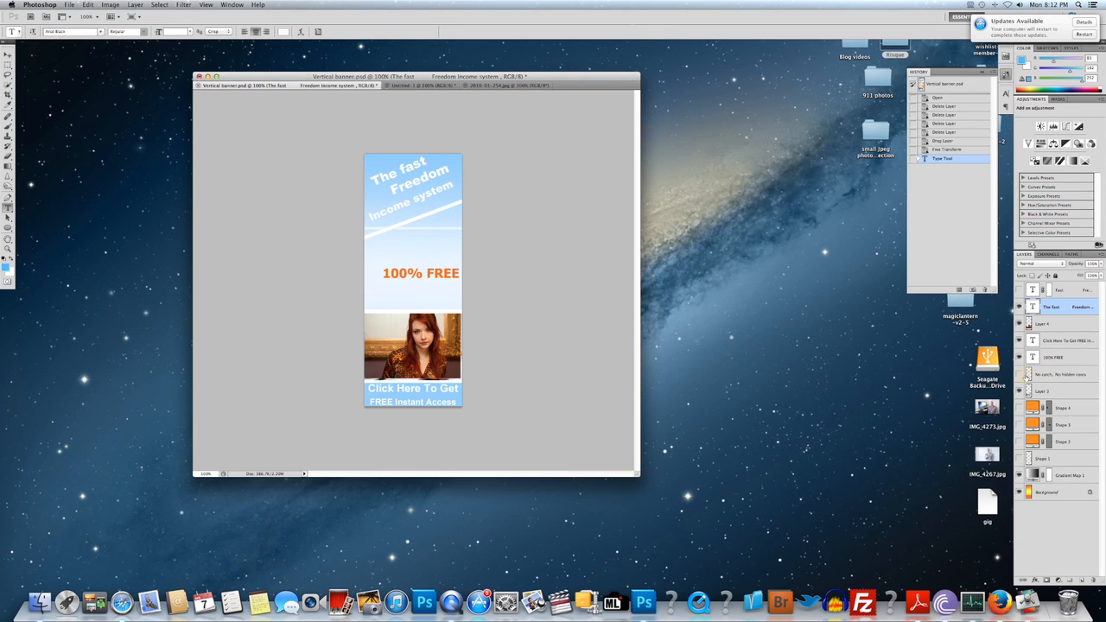
click(1018, 374)
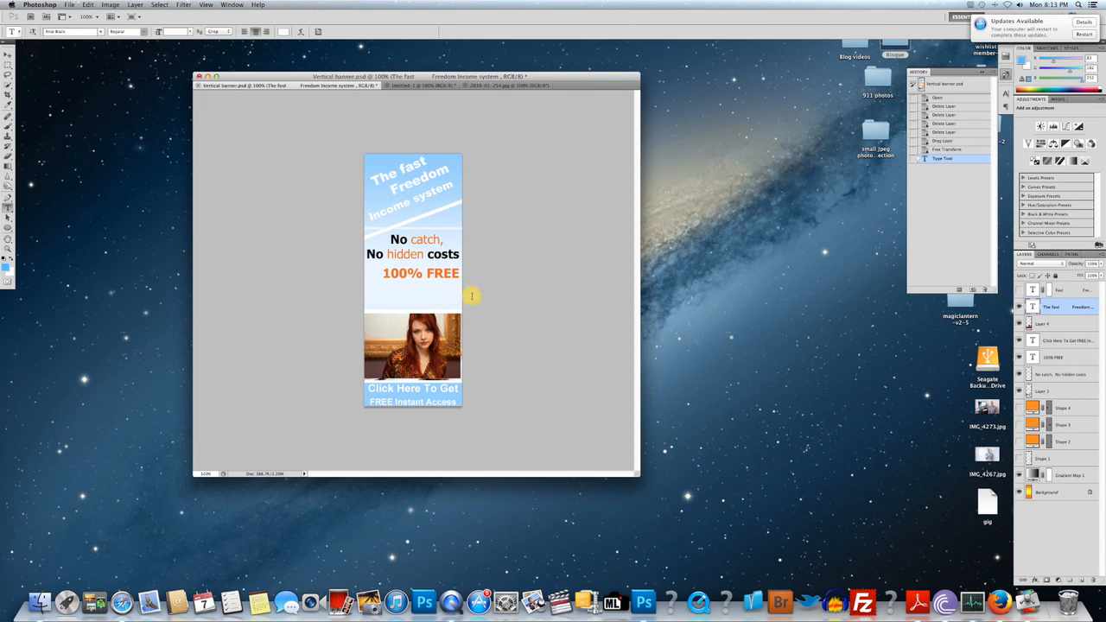
Show the orange Shape 4, Shape 3 and Shape 1 layers, leaving Shape 2 hidden
click(1019, 408)
click(1019, 424)
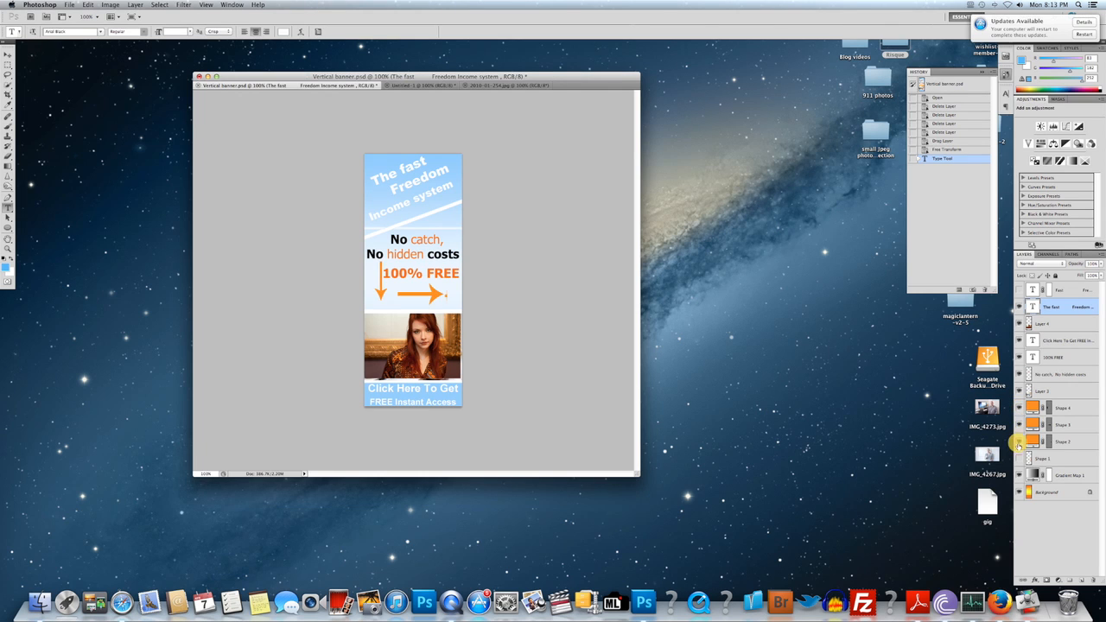
click(1020, 457)
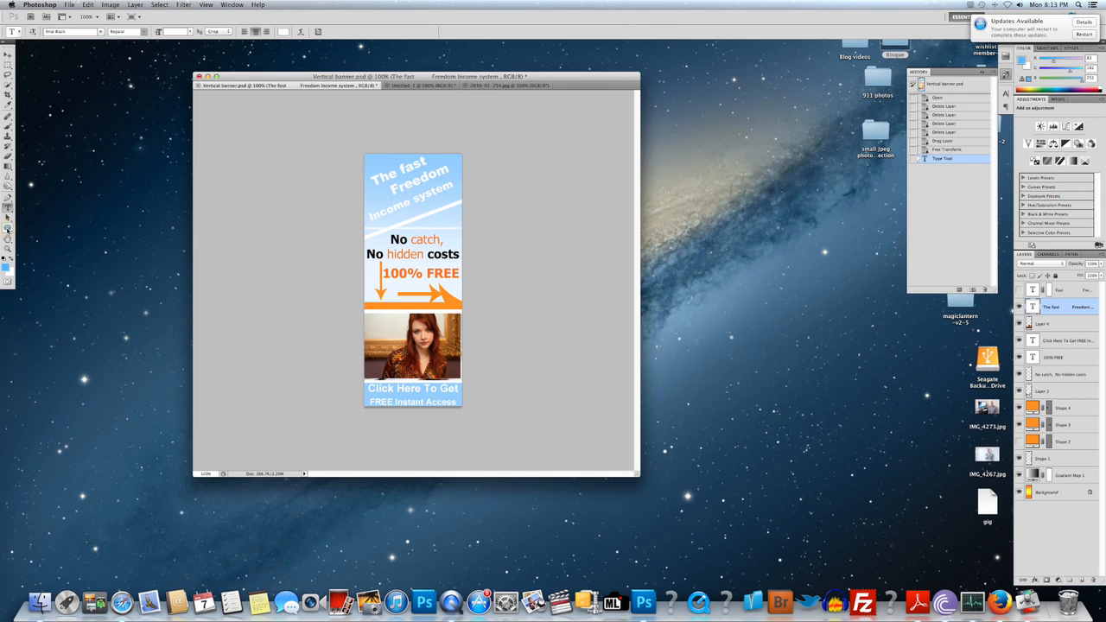
Activate the Custom Shape tool with the arrow shape, set it to Paths mode and list the available shape tools
click(7, 228)
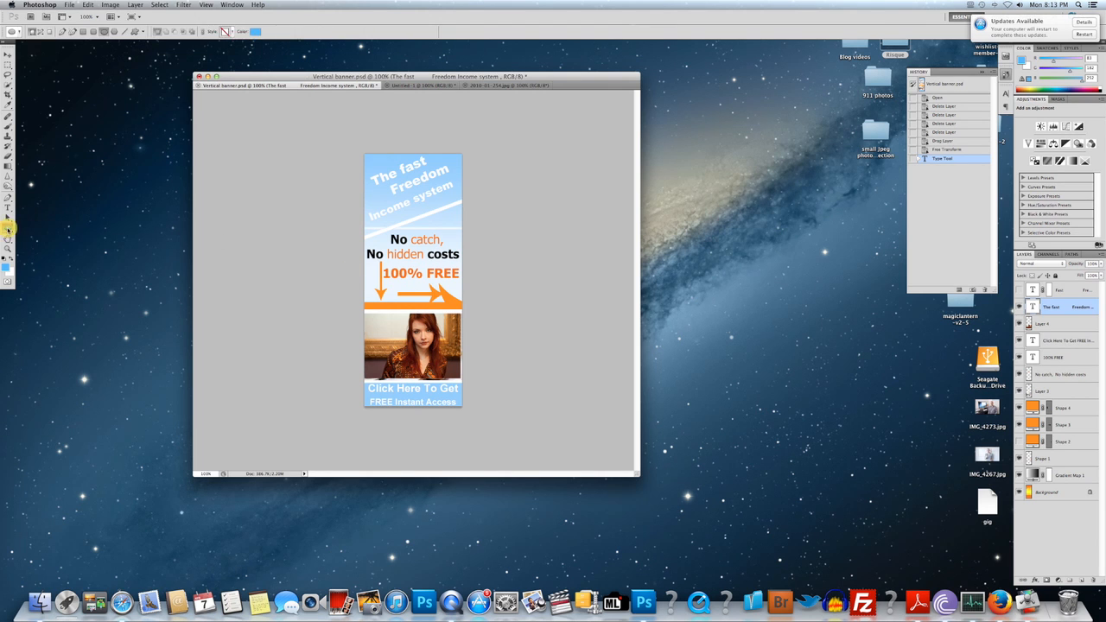
drag(7, 227, 50, 268)
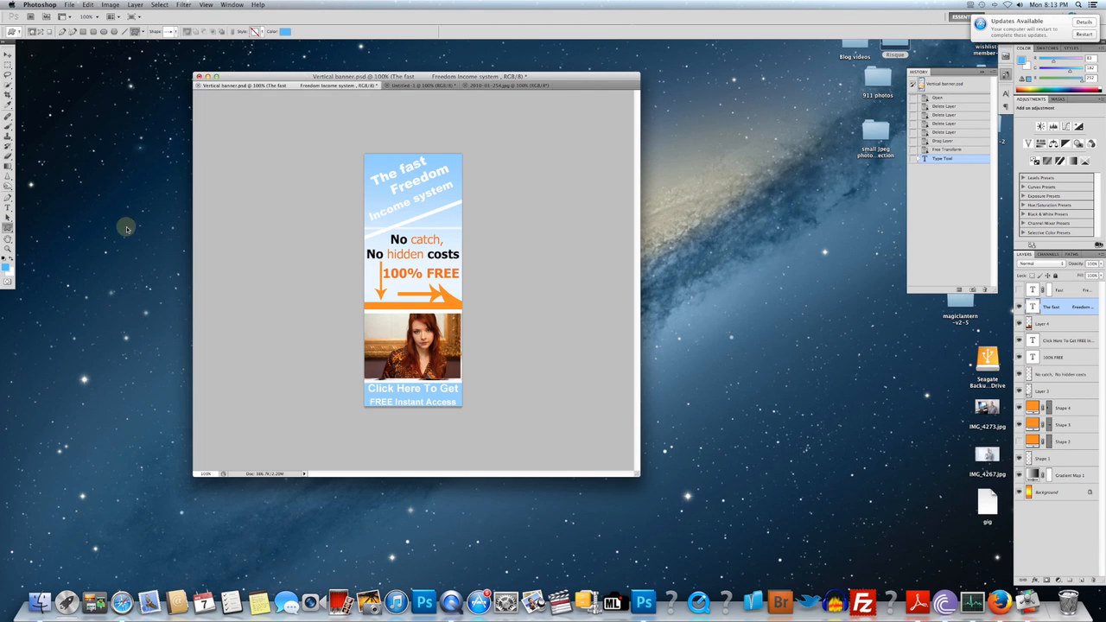
click(17, 31)
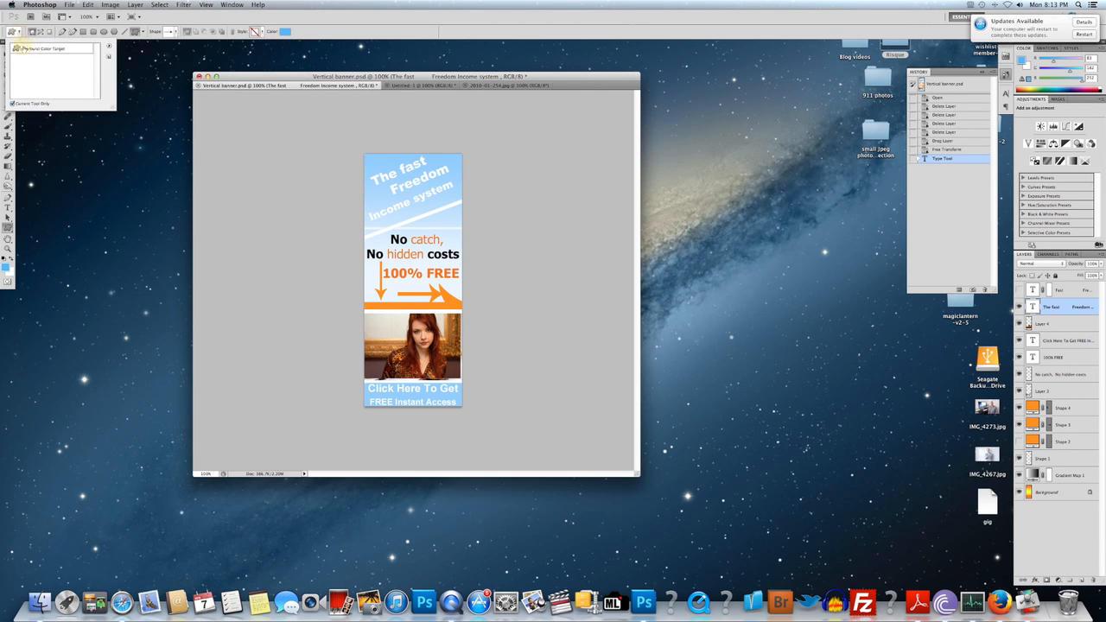
click(39, 32)
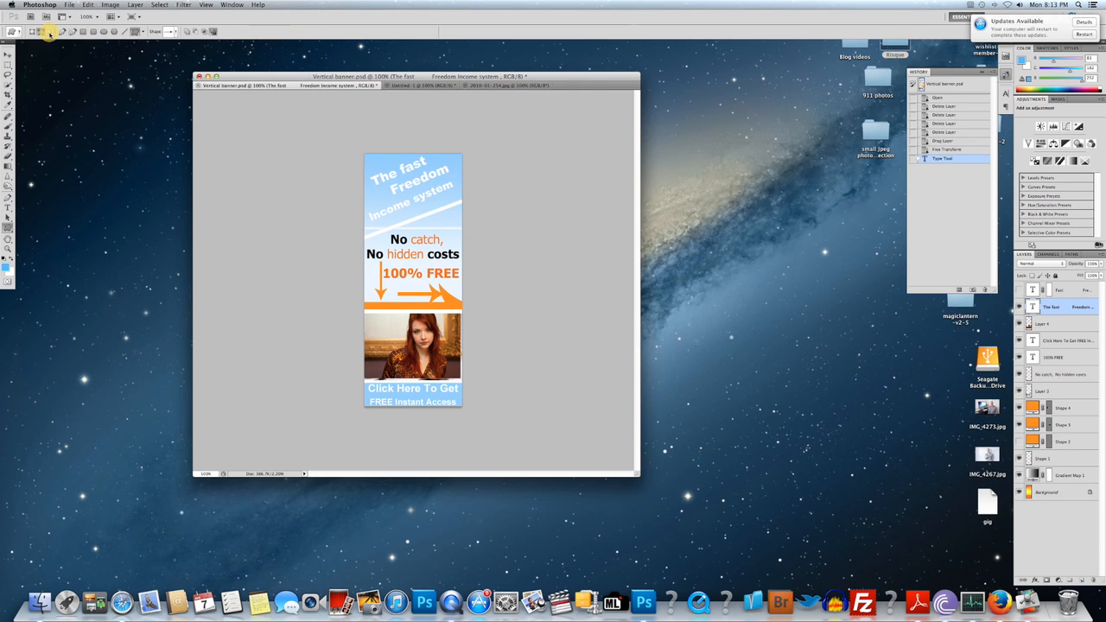
click(132, 33)
click(9, 227)
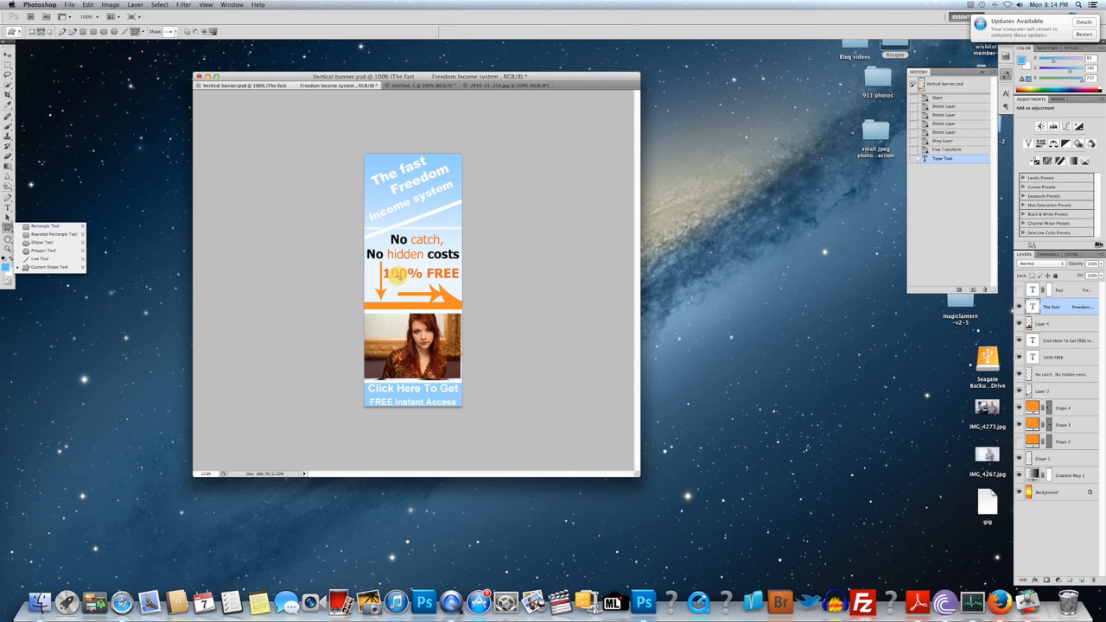
click(73, 5)
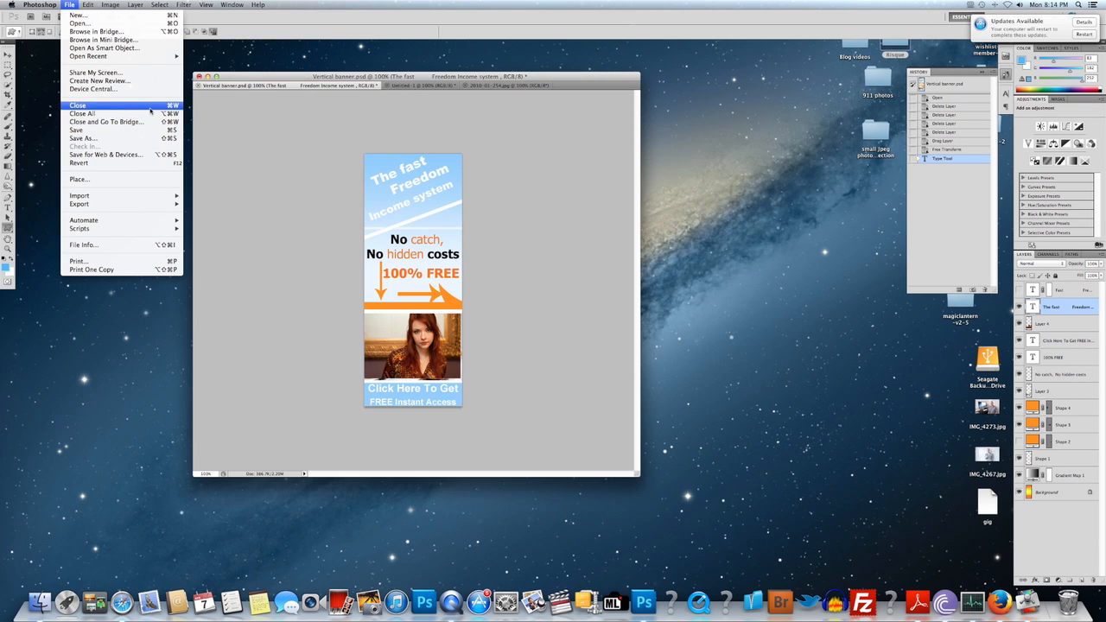
key(super+Tab)
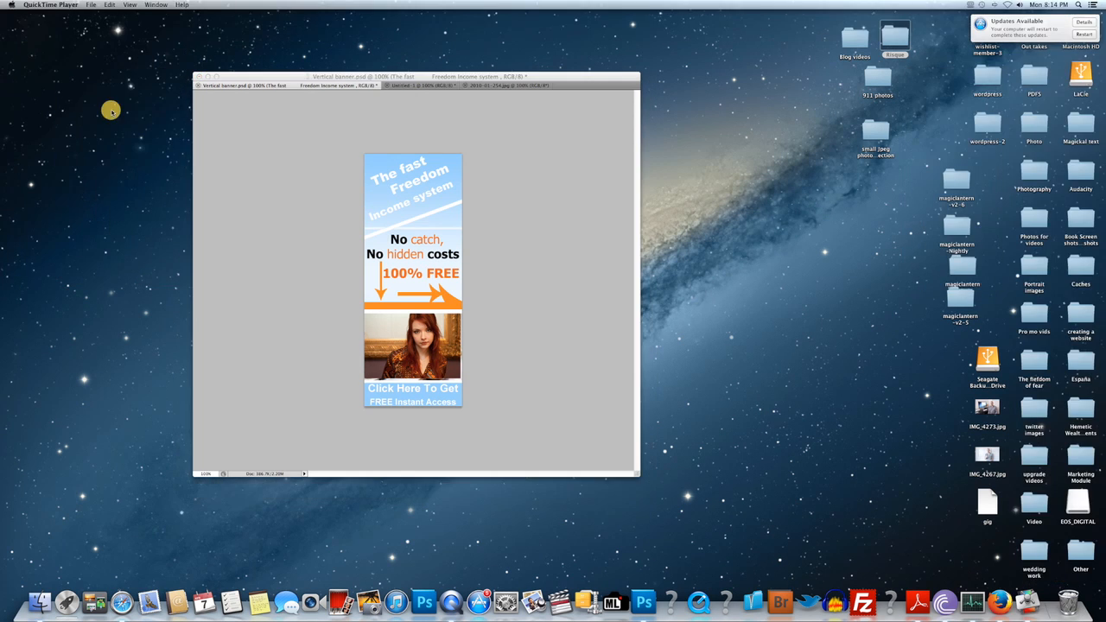
key(super+Tab)
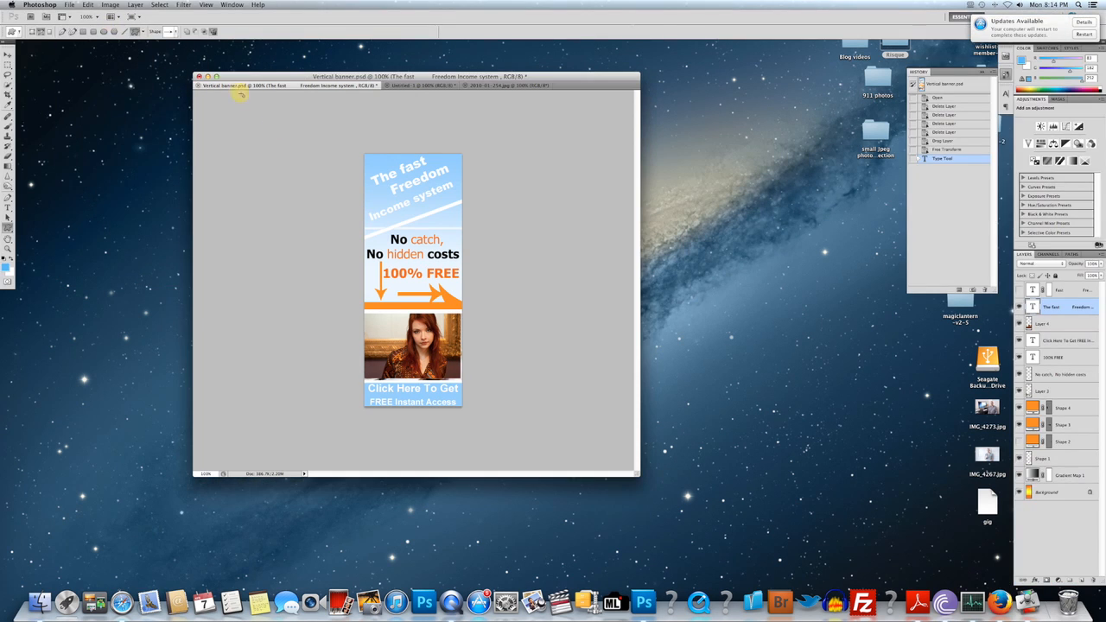
click(70, 5)
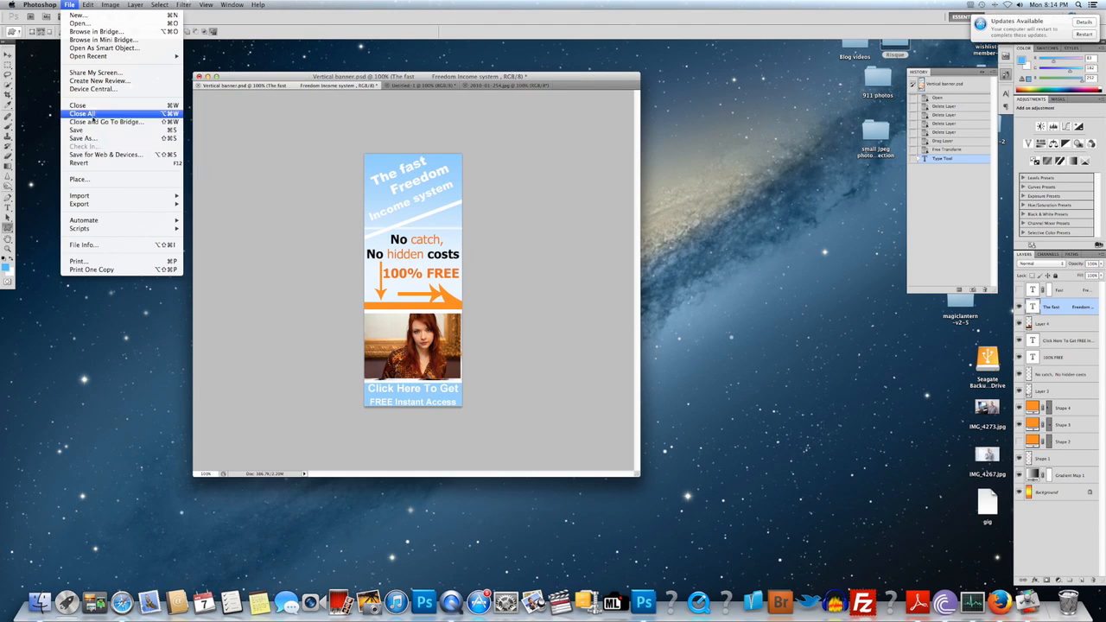
key(super+Tab)
click(197, 135)
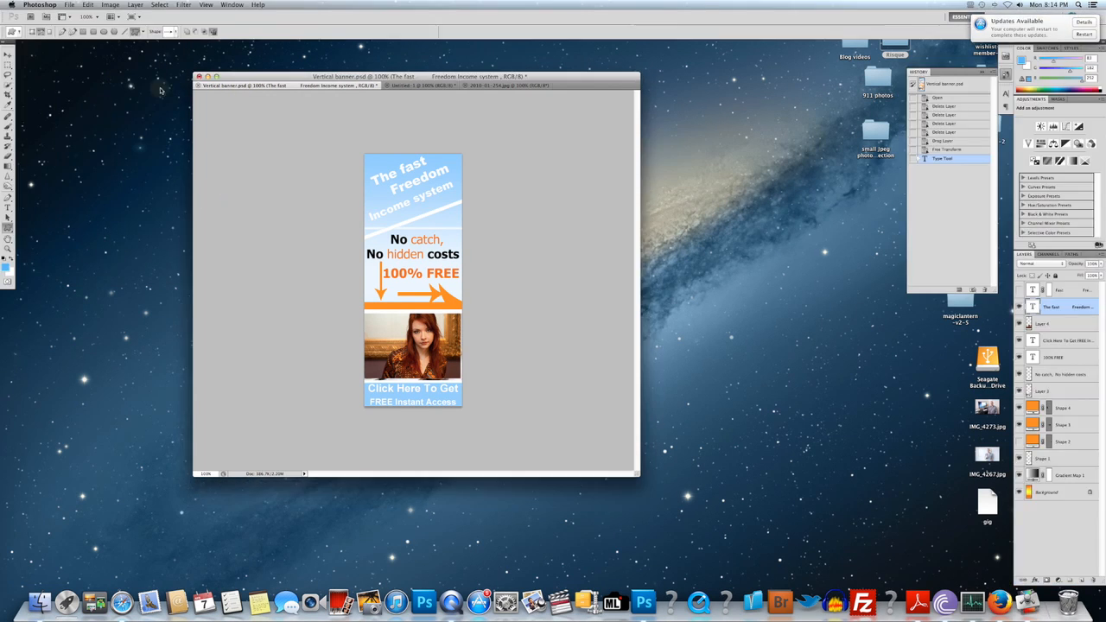
click(71, 7)
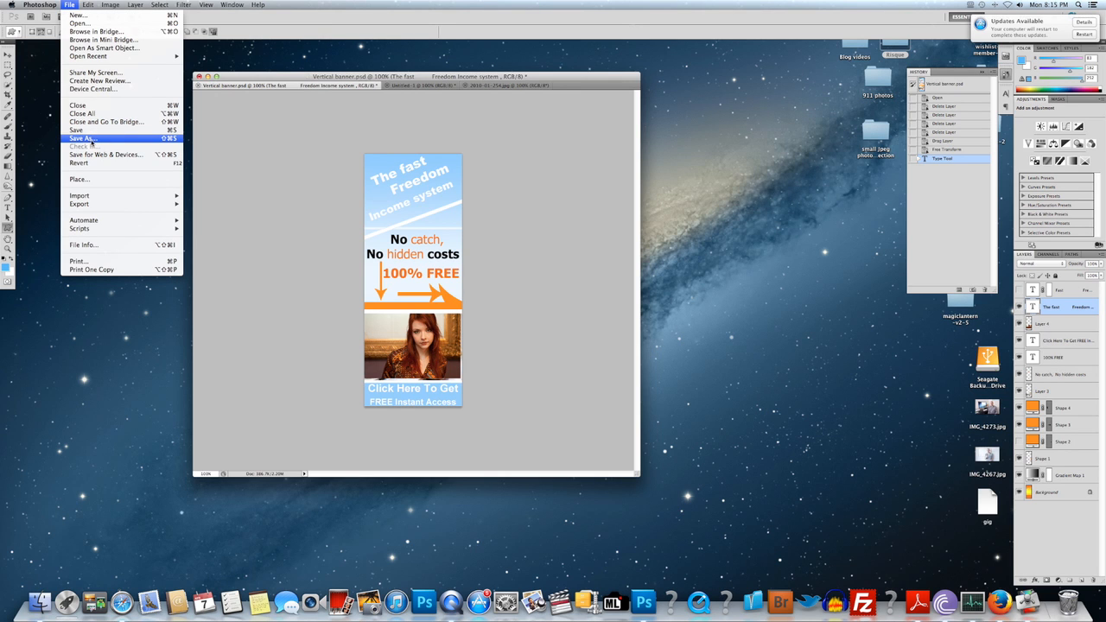
click(90, 140)
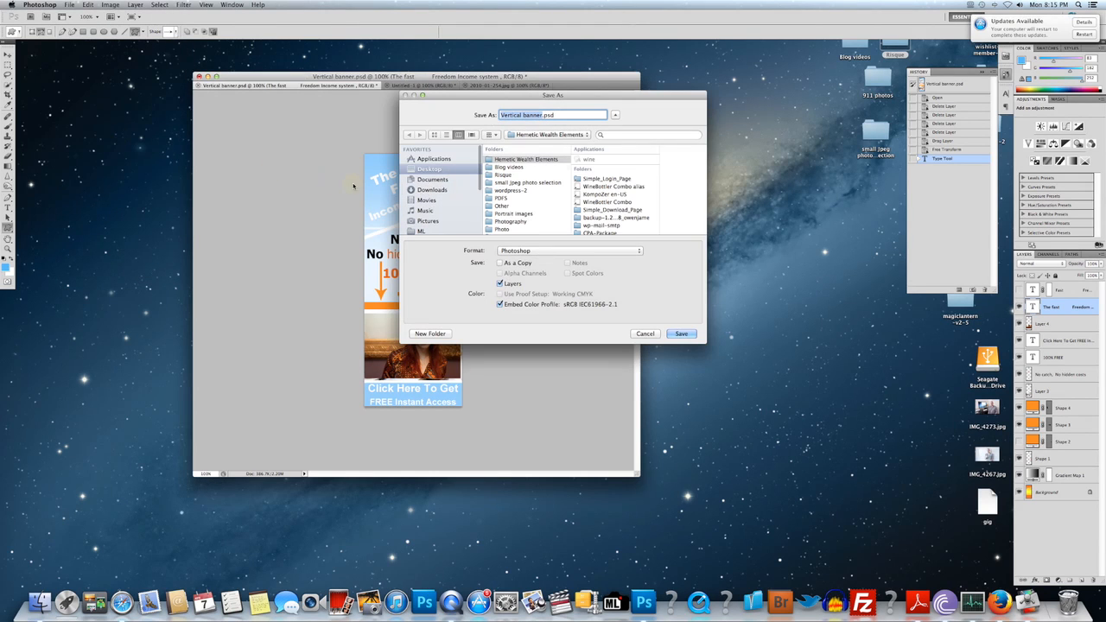
drag(493, 97, 655, 100)
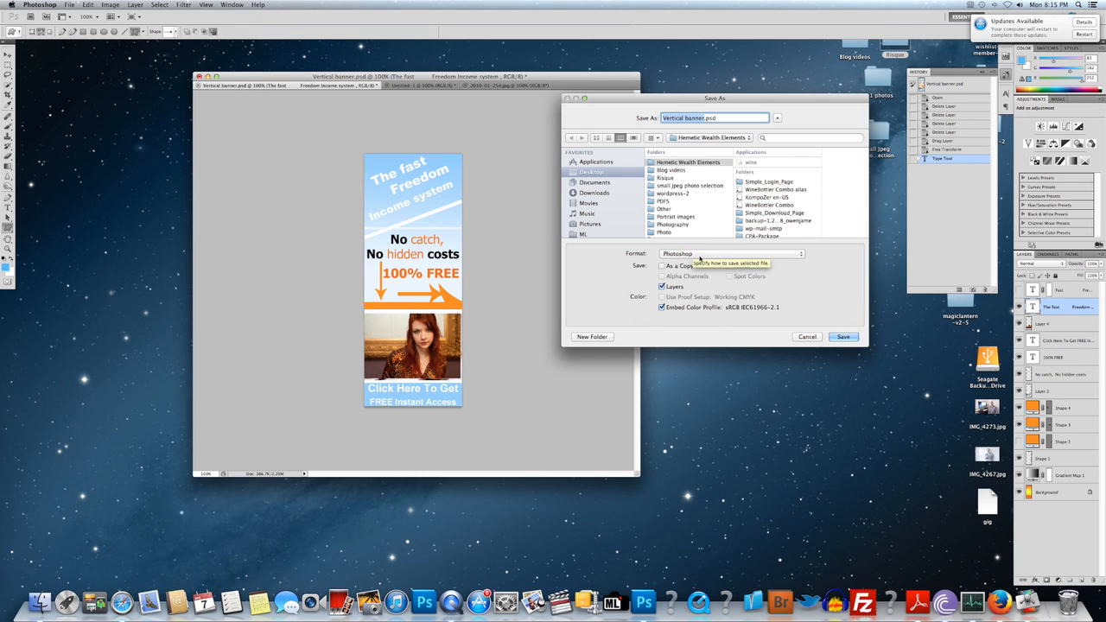
click(696, 255)
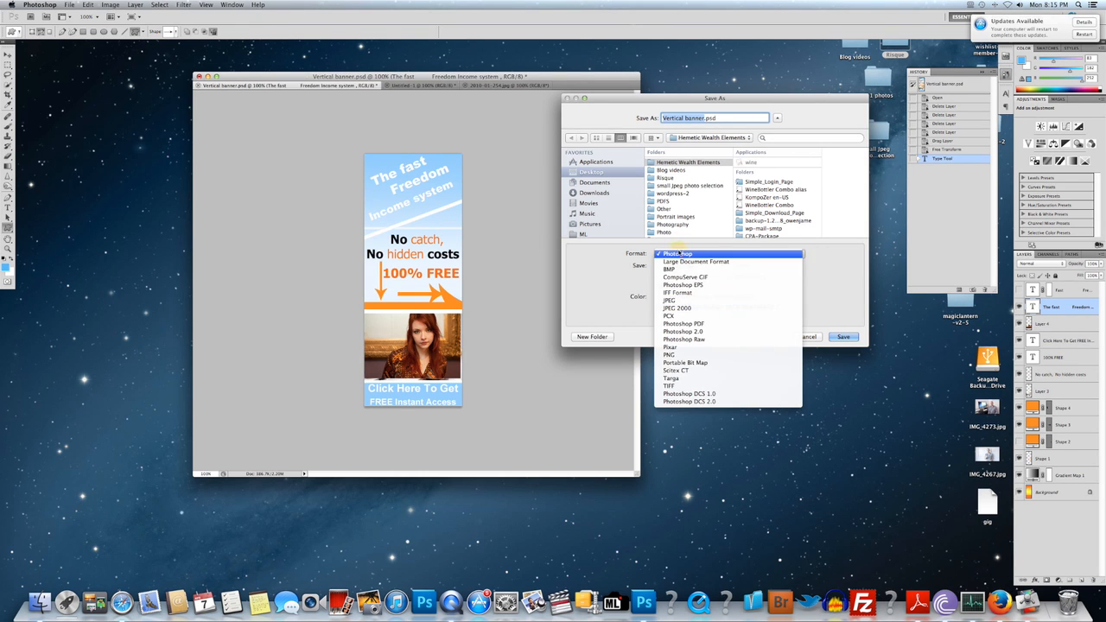
click(682, 255)
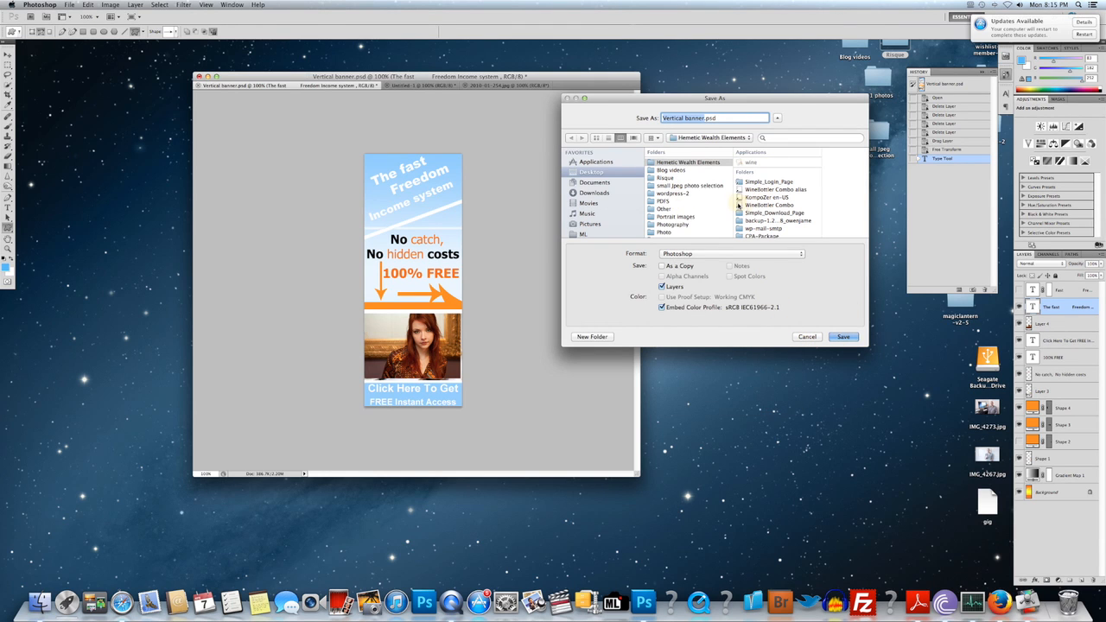
click(807, 337)
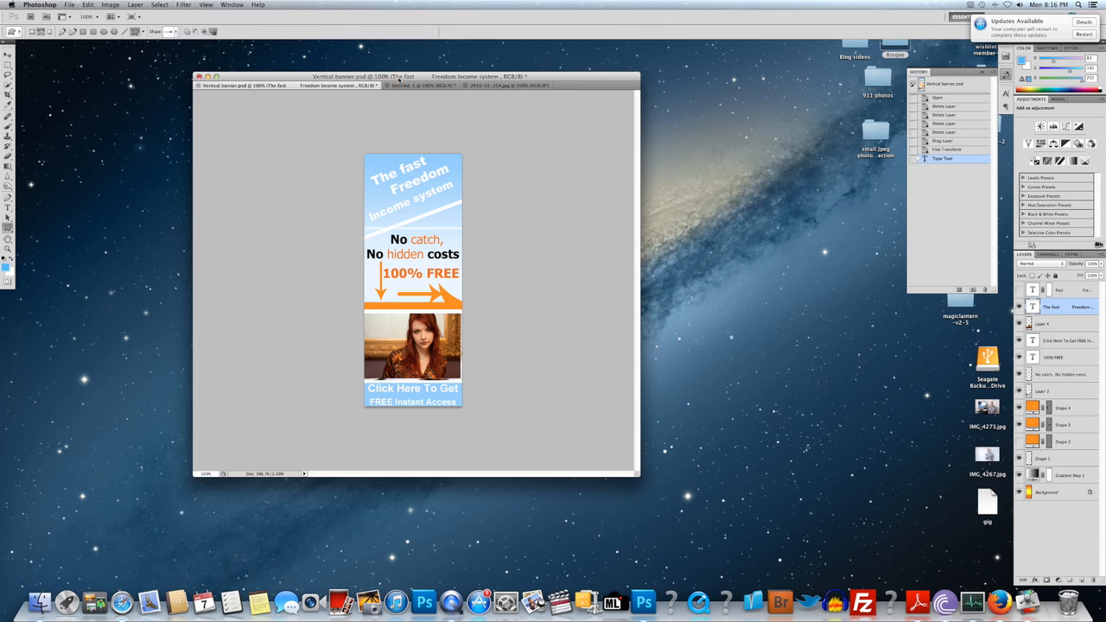
Flatten the banner into a single Background layer and select that layer
click(135, 6)
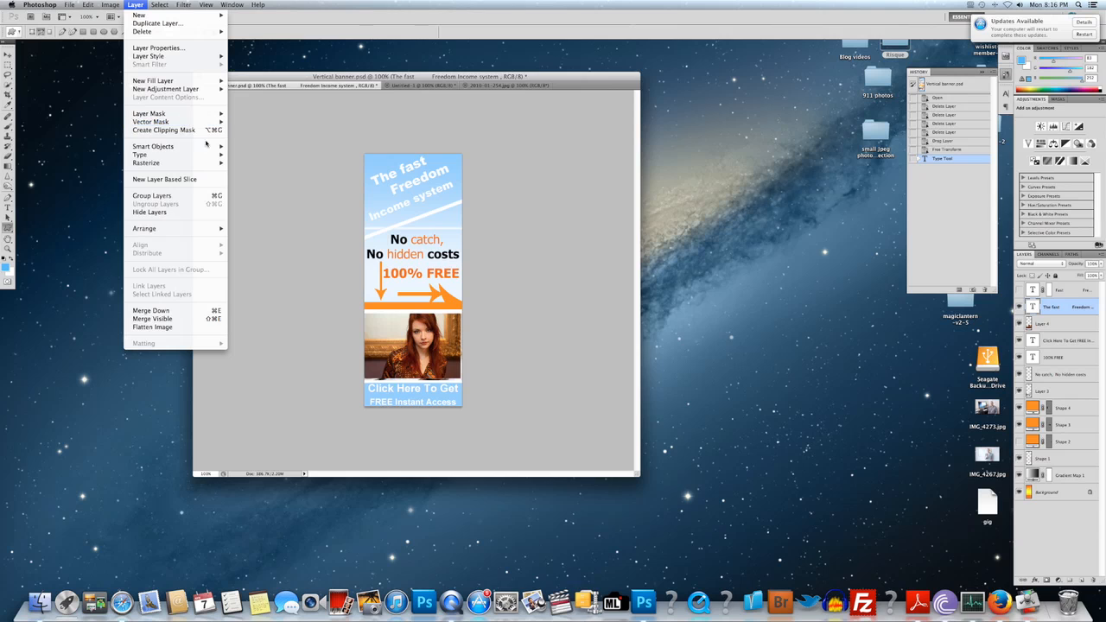
click(152, 329)
click(616, 188)
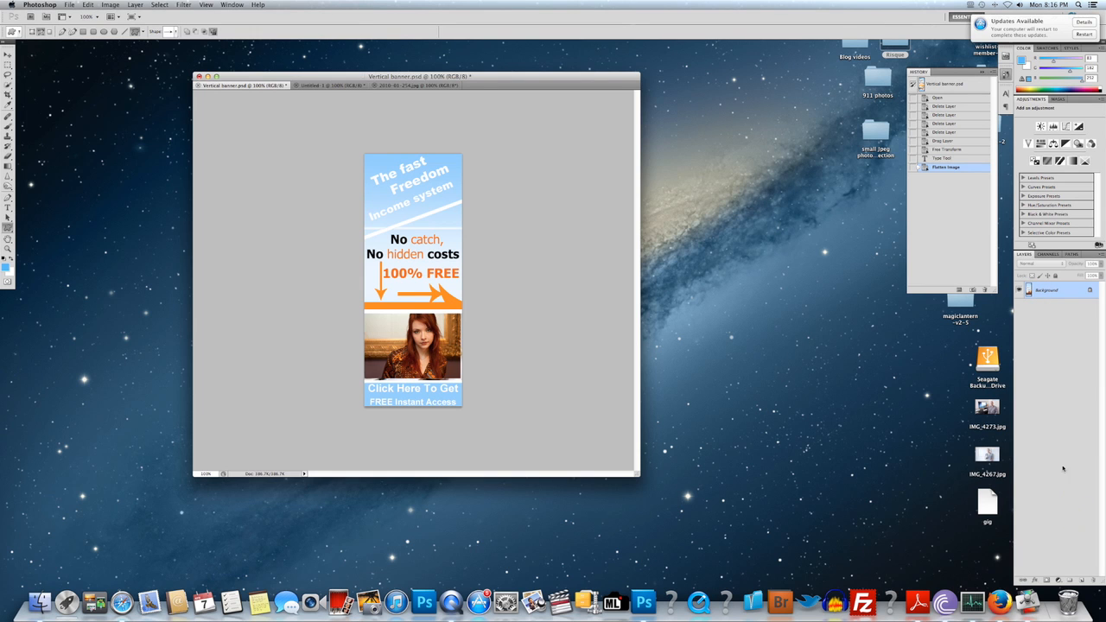
click(1029, 291)
Try to save the flattened banner as the JPEG file "Vertical banner.jpg", closing the WineBottler Combo window in Finder
click(69, 5)
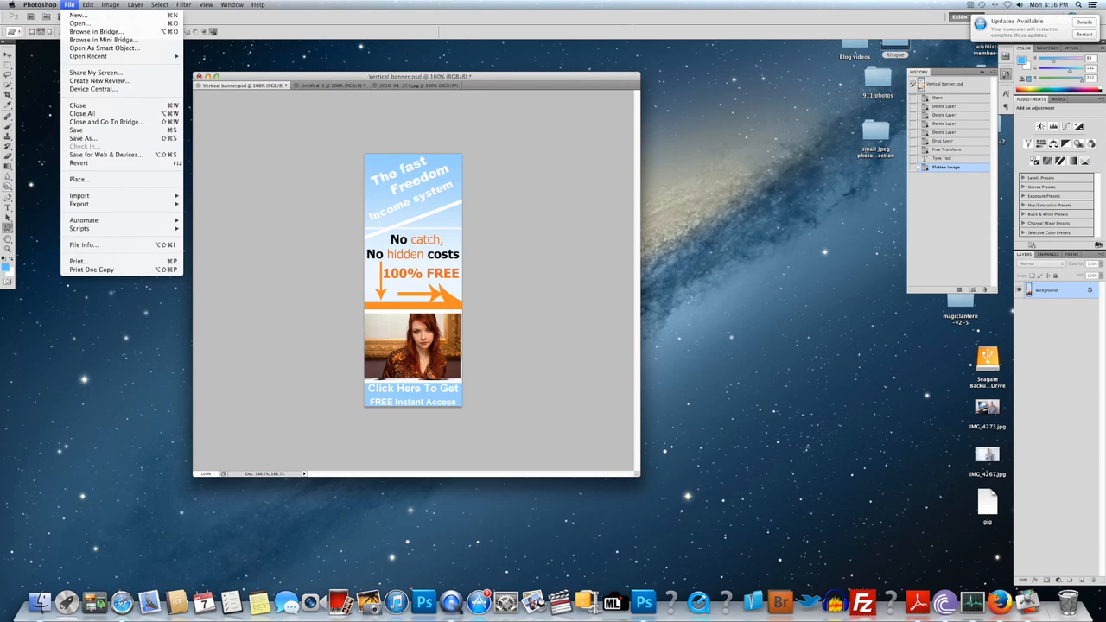
click(87, 139)
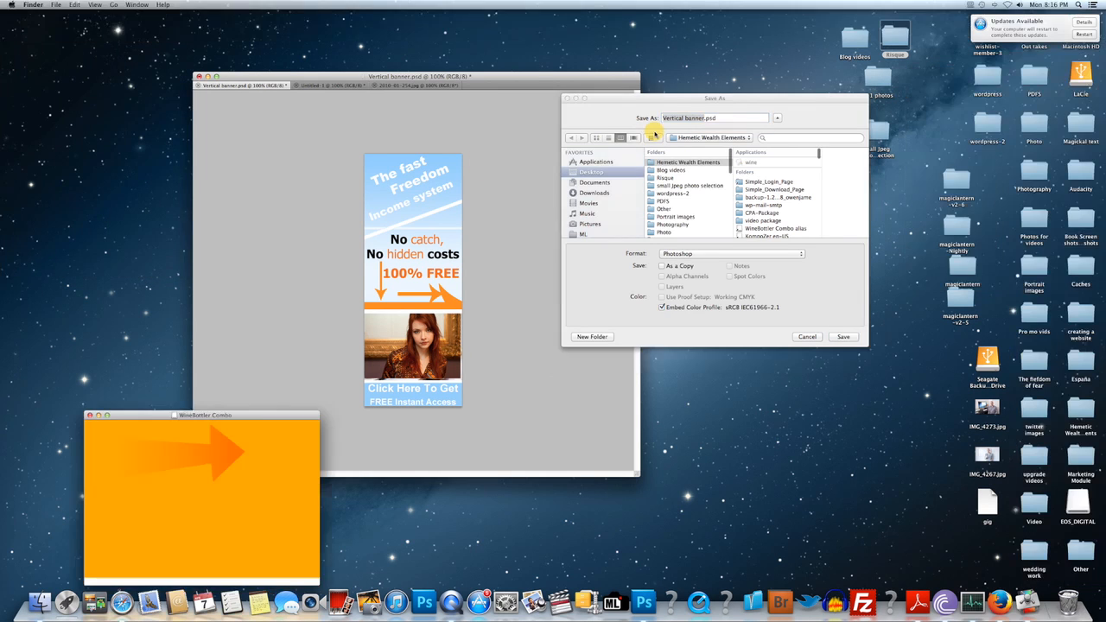
click(89, 415)
click(99, 19)
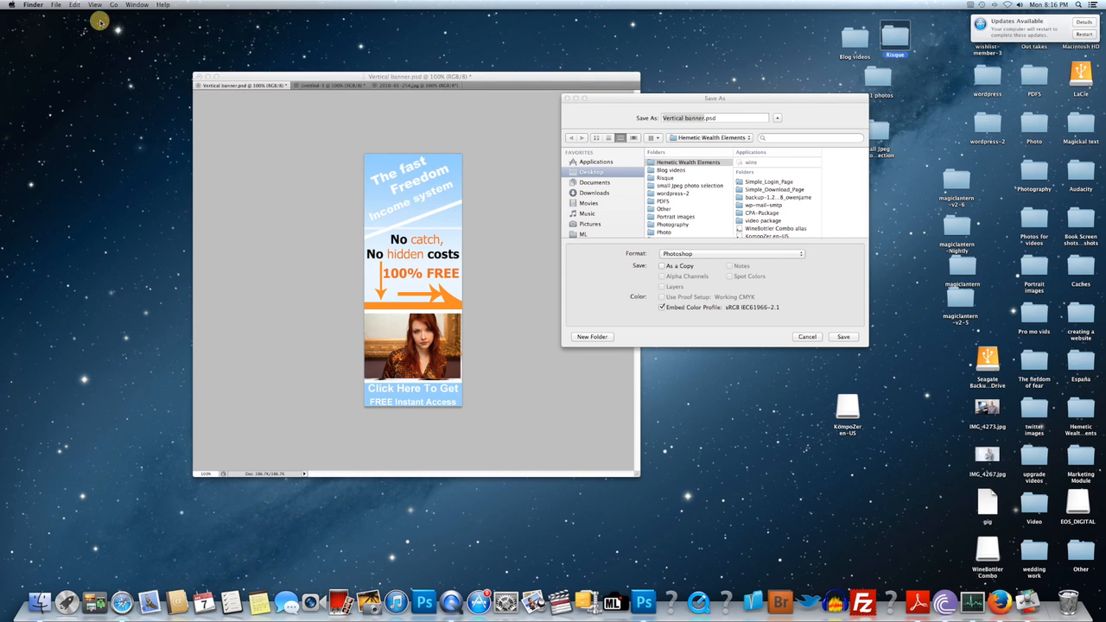
click(710, 118)
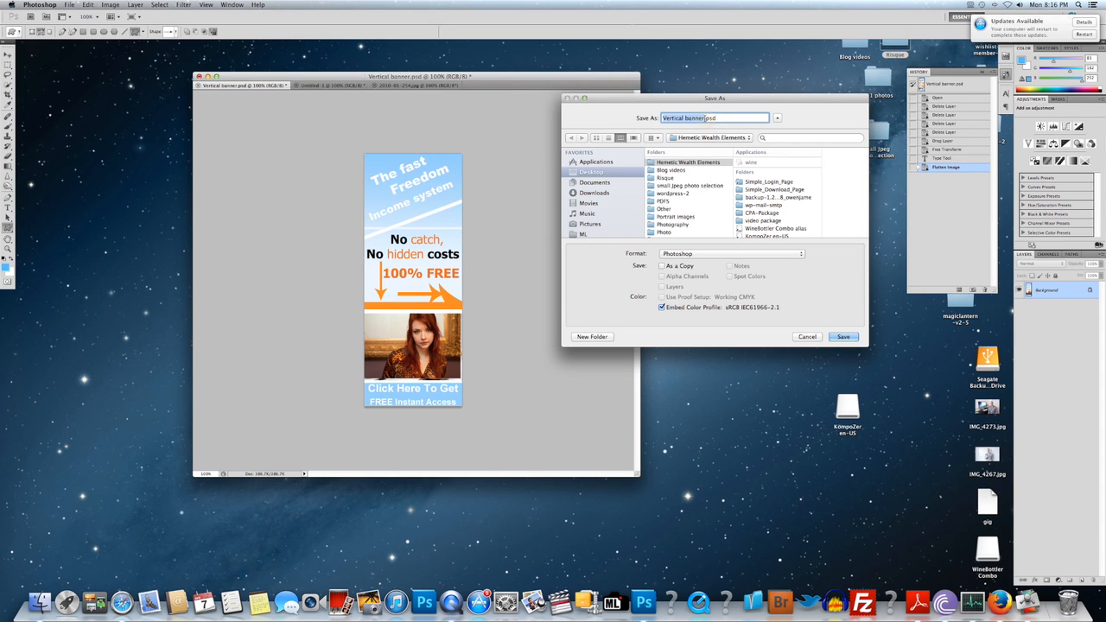
click(799, 253)
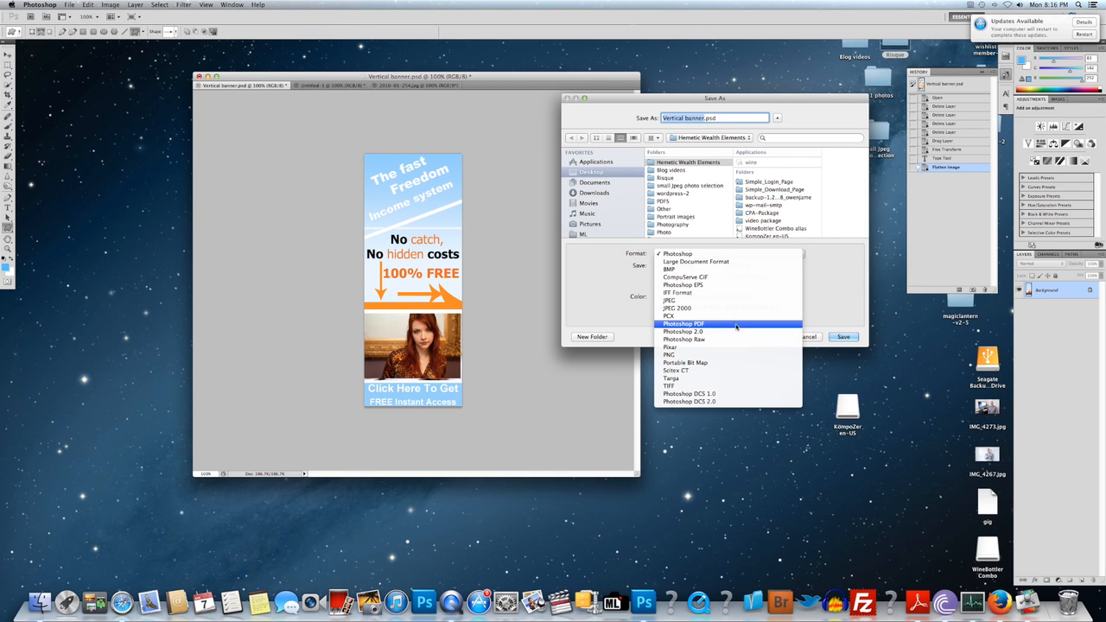
click(680, 300)
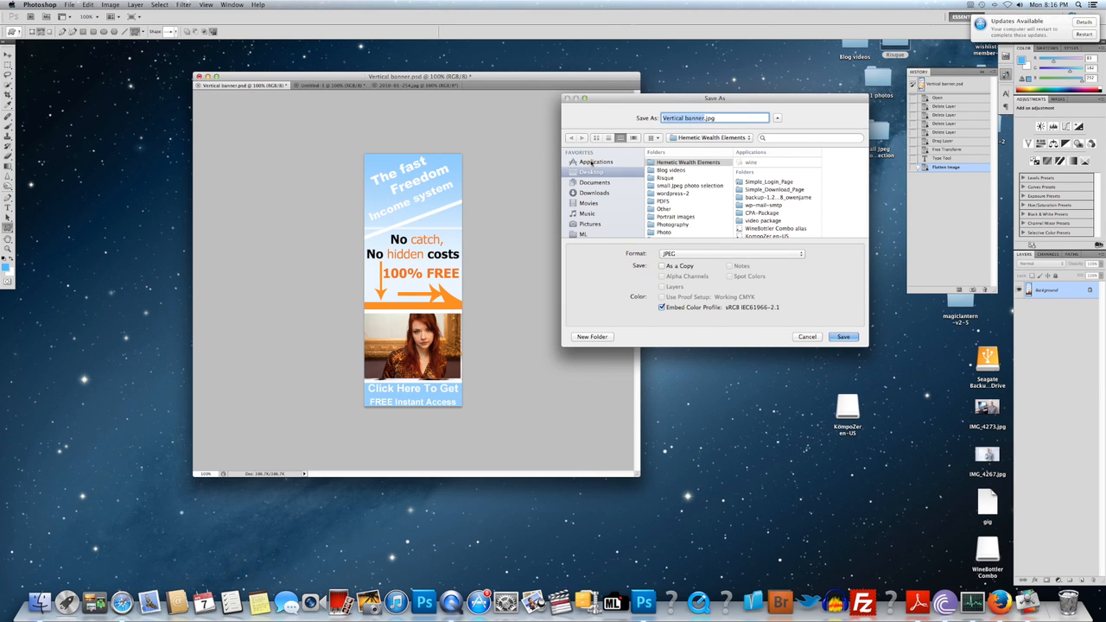
click(845, 338)
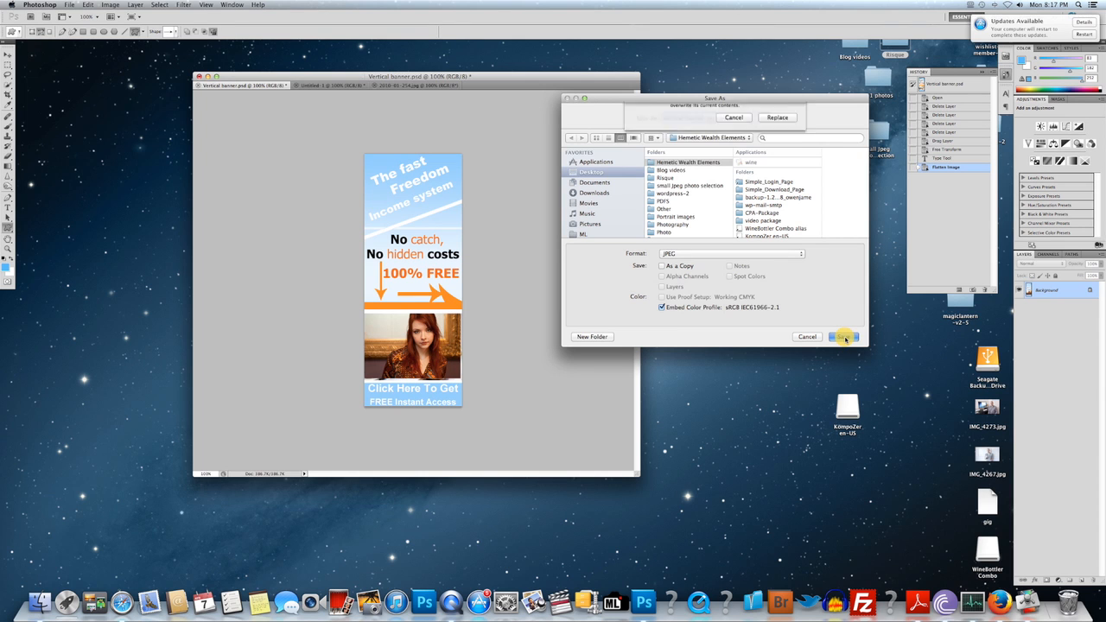
click(735, 156)
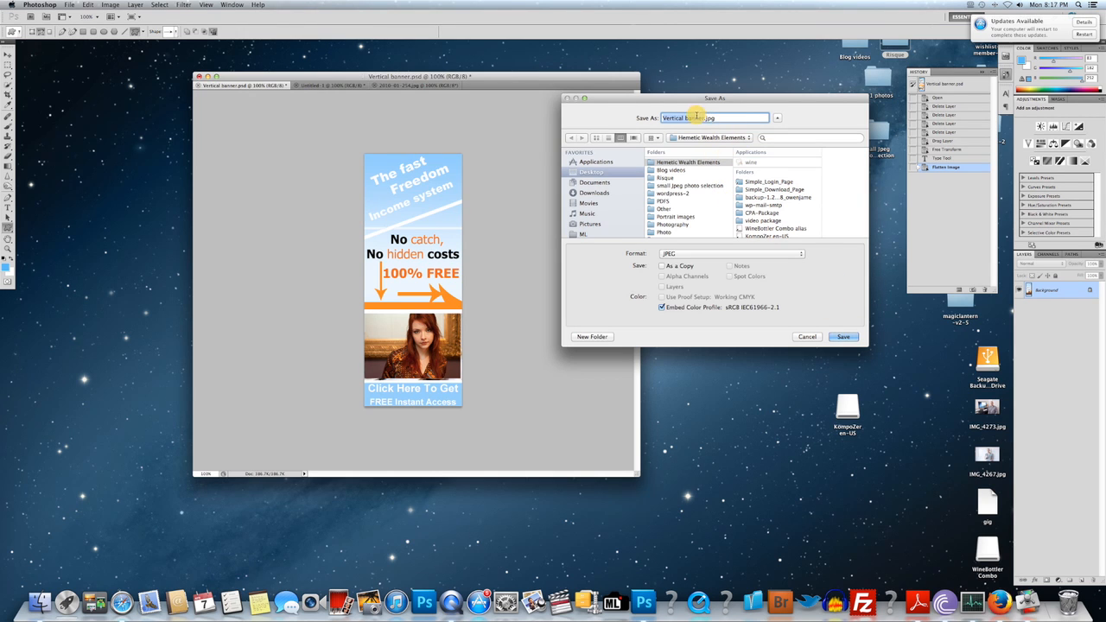
mouse_move(708, 100)
mouse_down()
mouse_move(655, 98)
mouse_move(721, 97)
mouse_up()
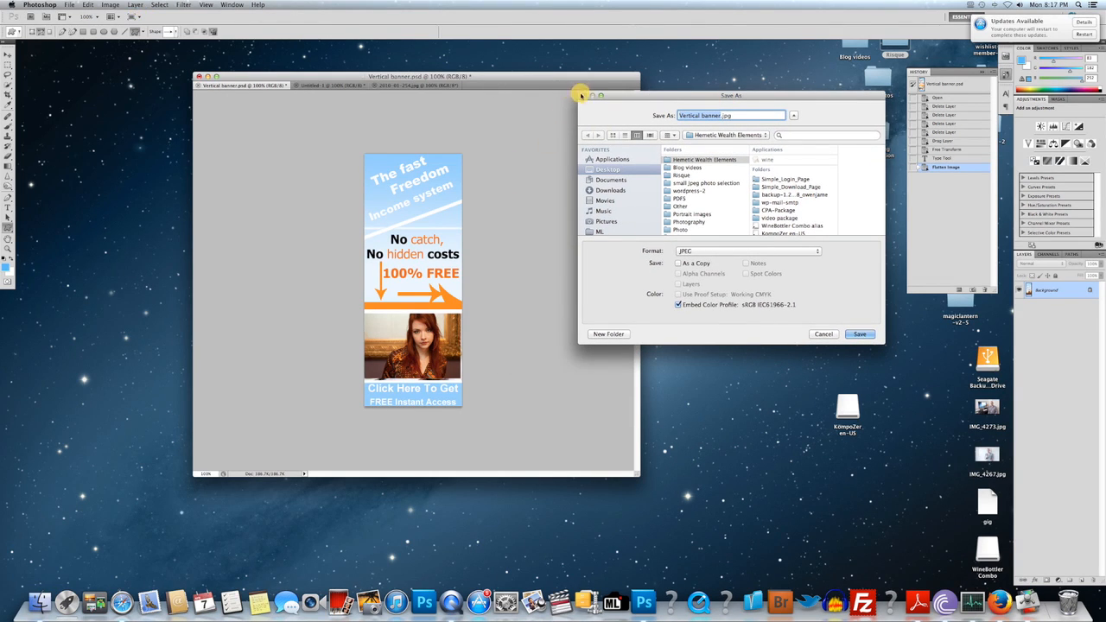
click(859, 333)
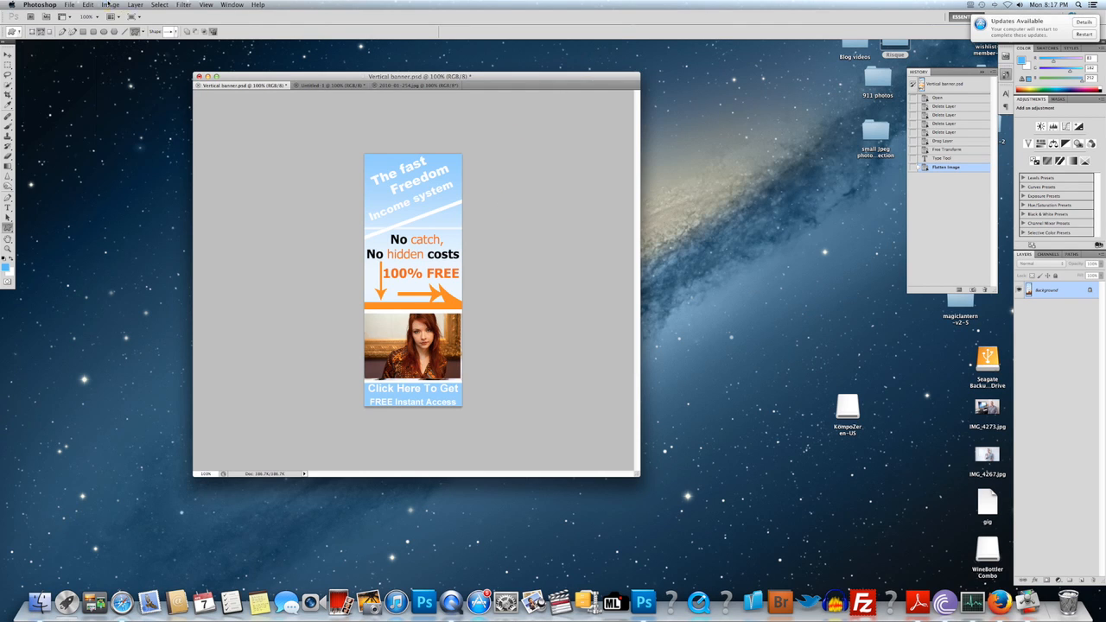
Check the flattened banner's pixel dimensions, document size and resolution in Image Size, and reposition the document window
click(110, 4)
click(128, 82)
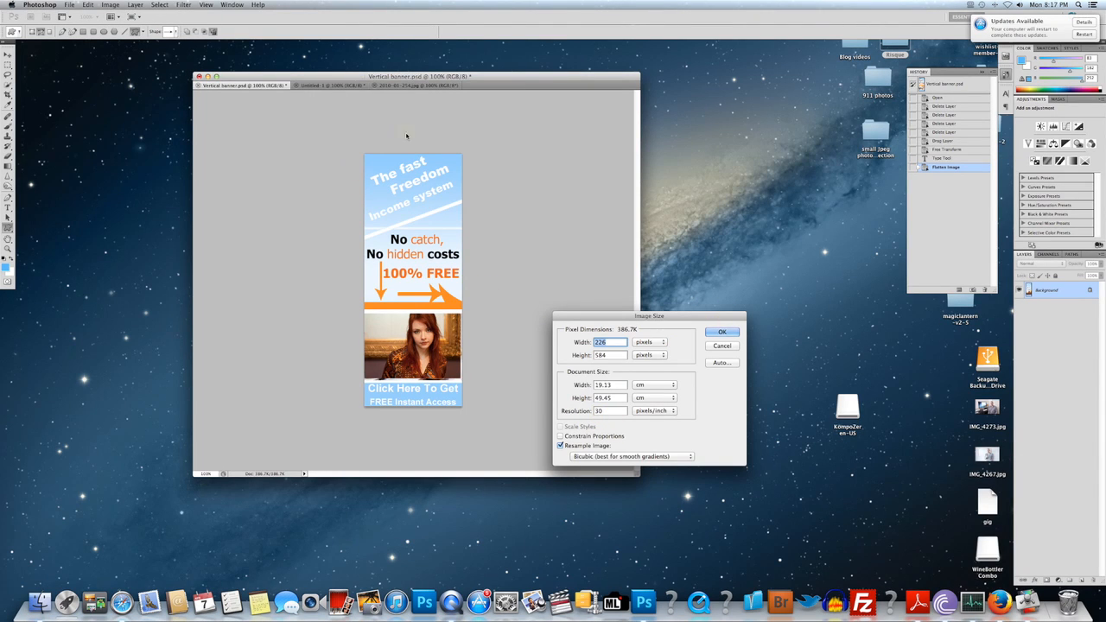
click(720, 334)
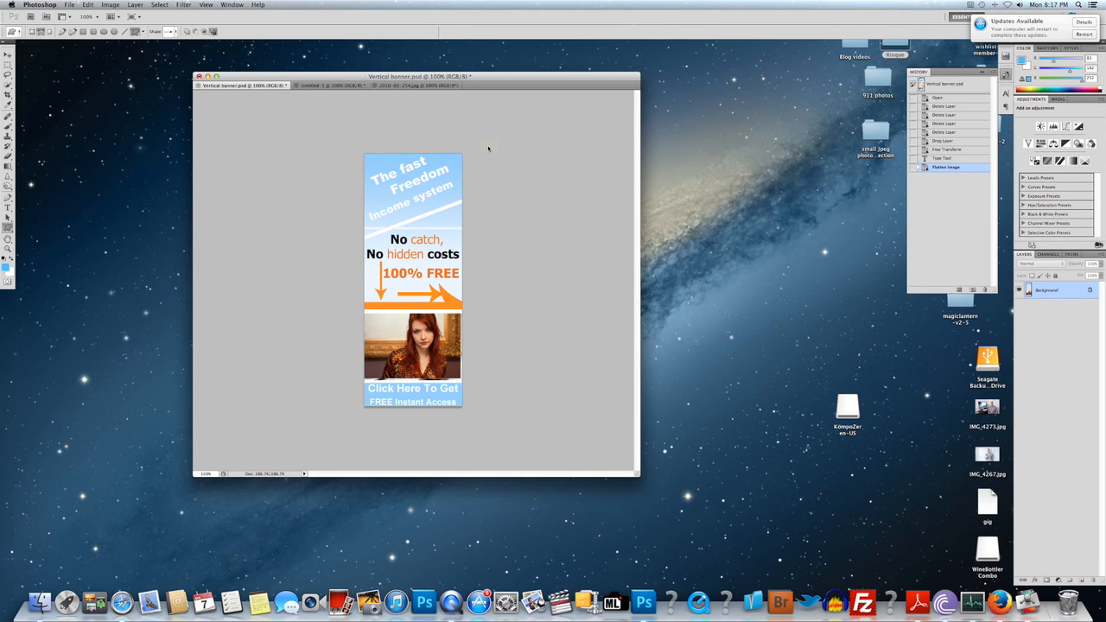
drag(464, 79, 505, 68)
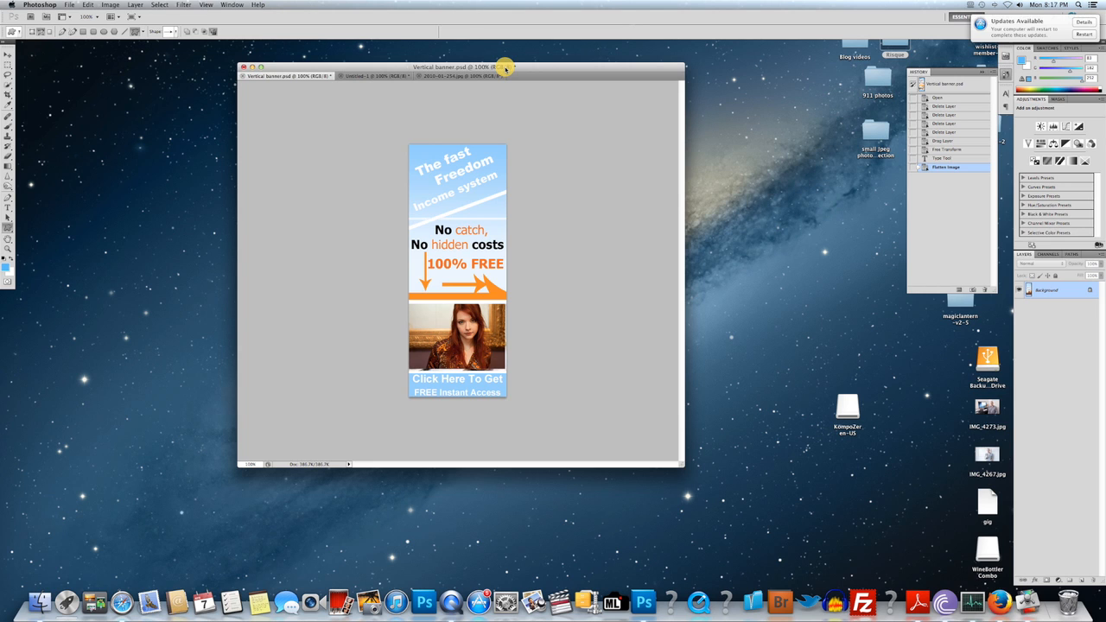
Undo and reapply the banner's flattening to compare both states, and select the flattened Background layer
key(super+z)
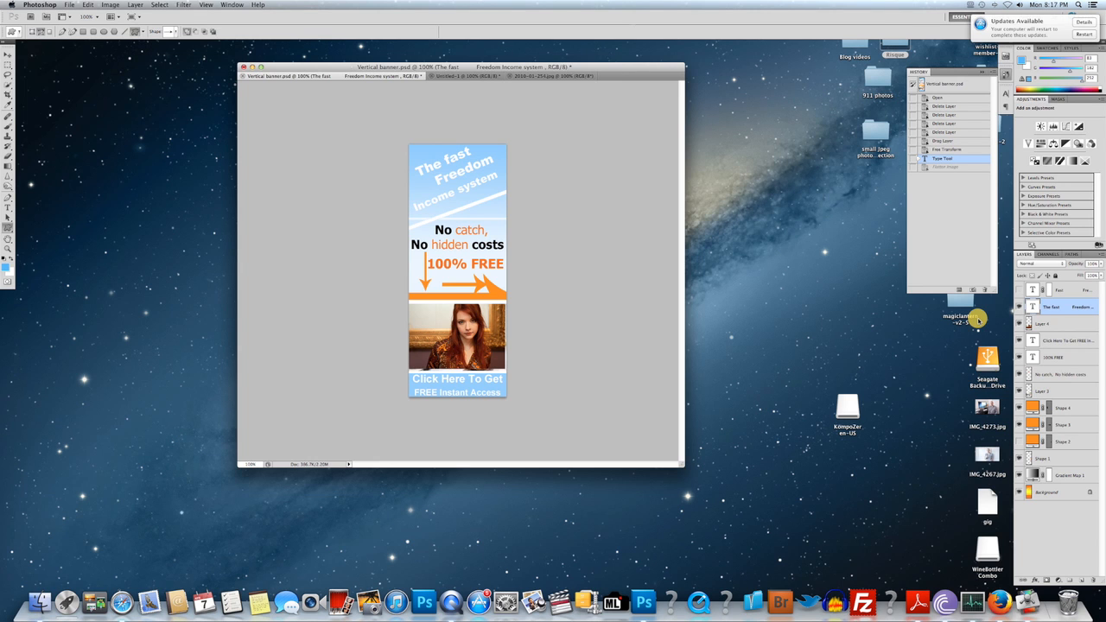
key(super+z)
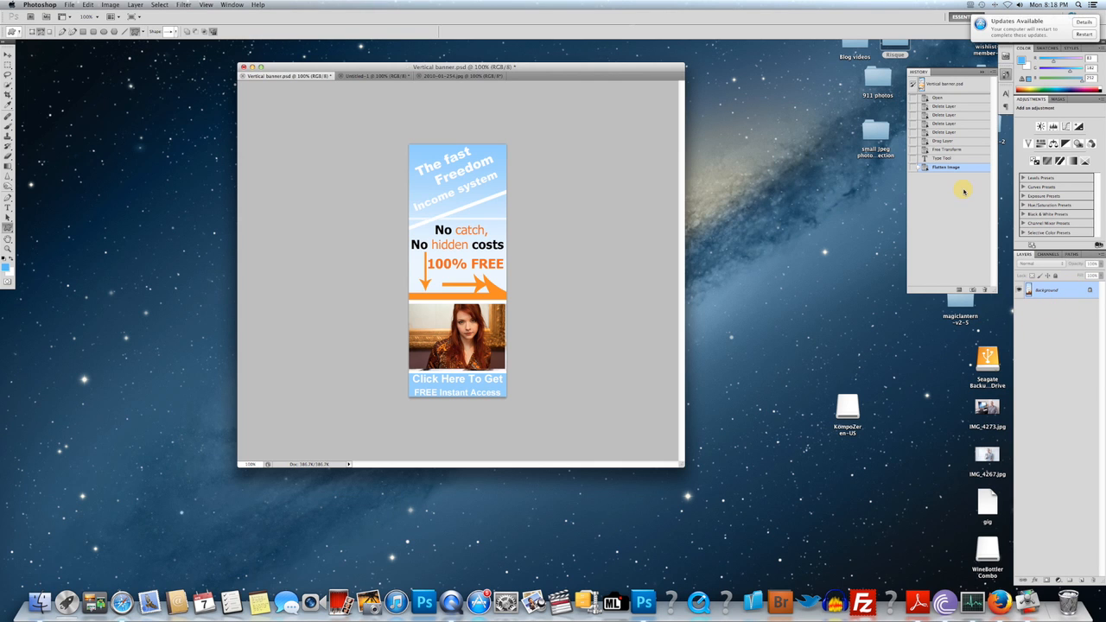
click(1049, 287)
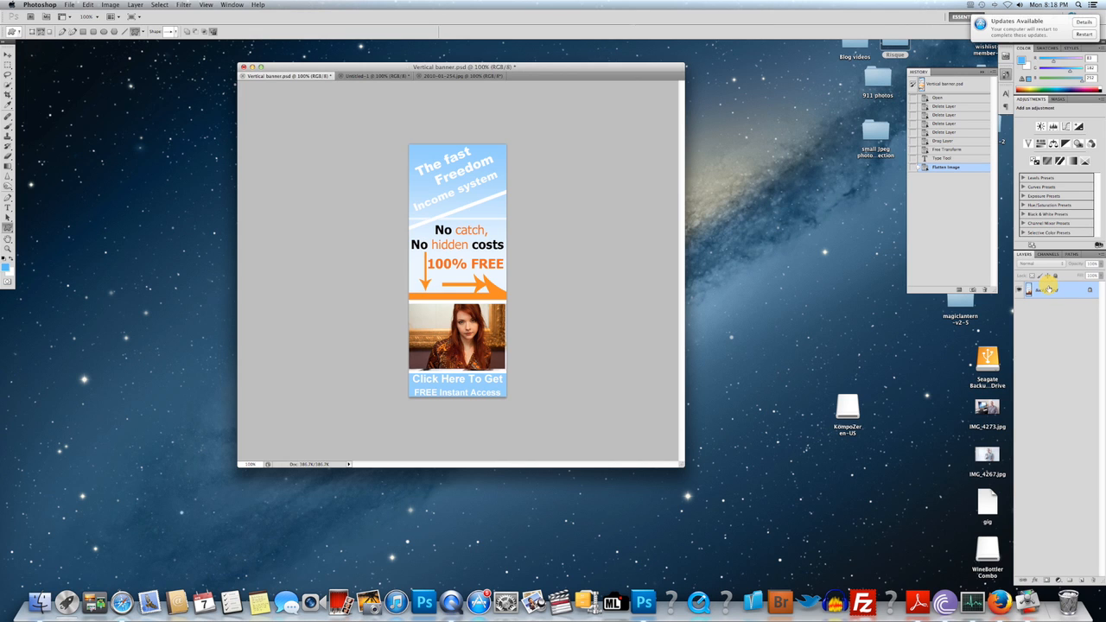
click(1063, 293)
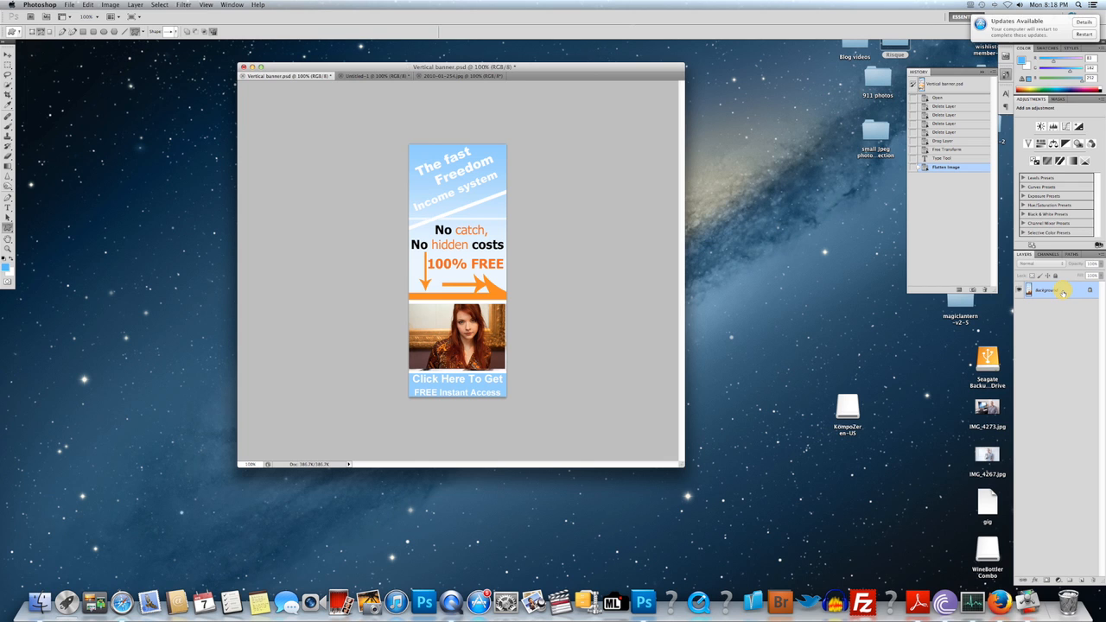
drag(1063, 293, 1062, 290)
Undo the flattening to restore the banner's separate layers, and switch to QuickTime Player
key(super+z)
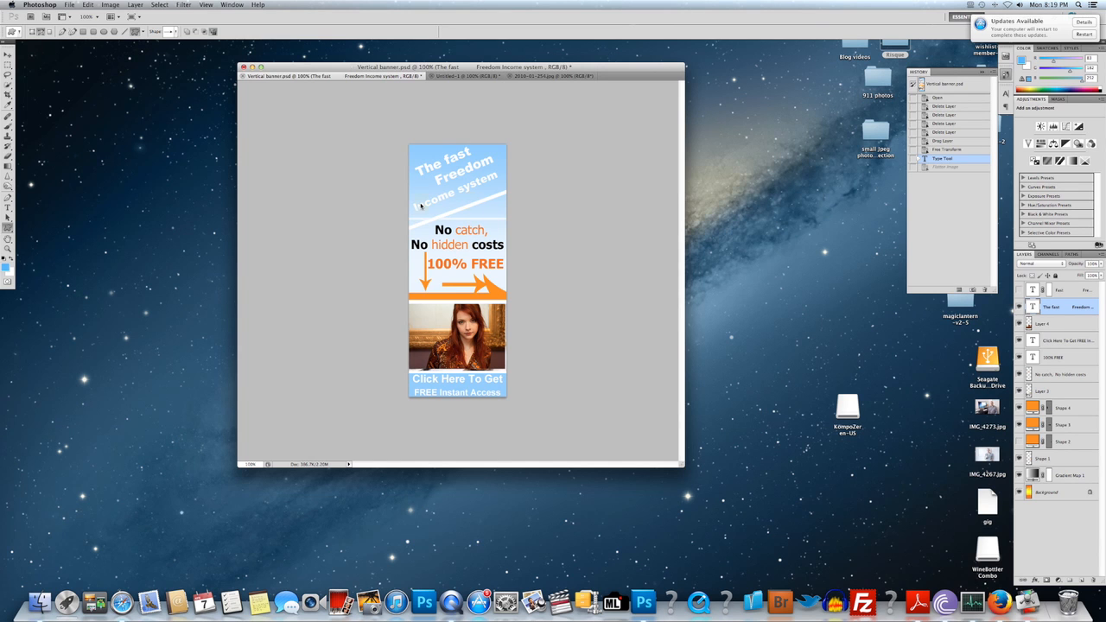
key(super+Tab)
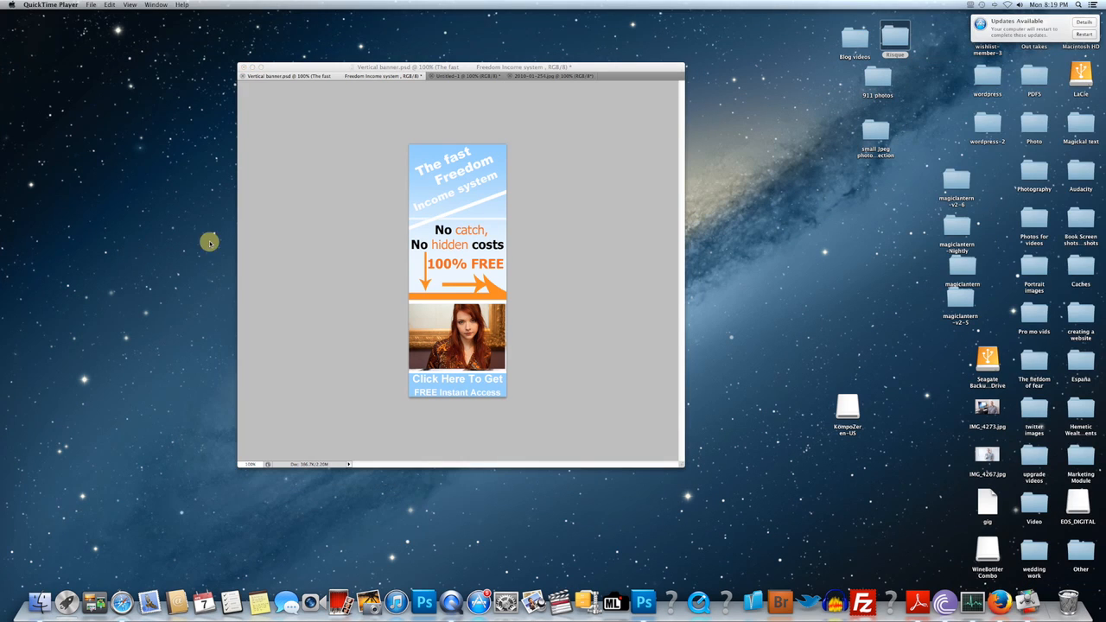